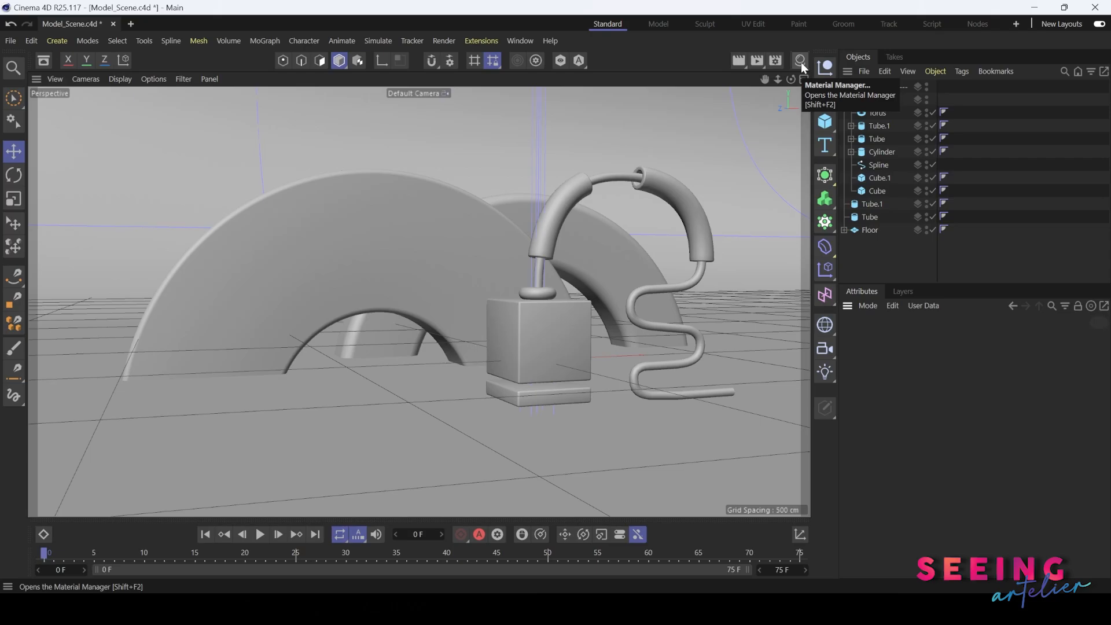
Open the Material Manager, widen it, and create a new standard material.
left_click(801, 61)
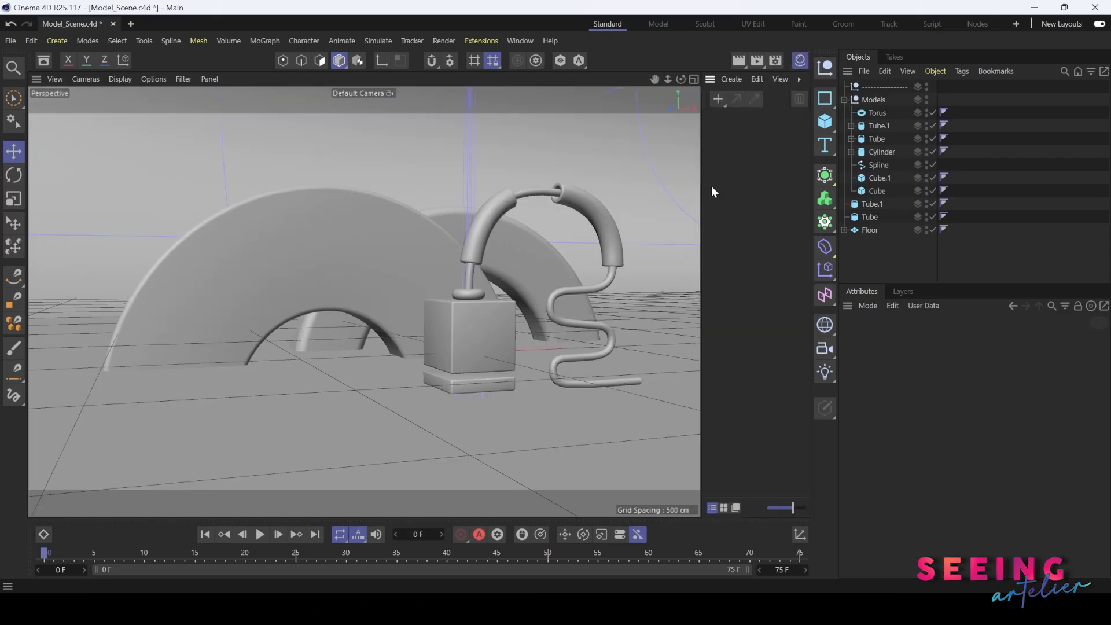
left_click_drag(700, 181, 666, 180)
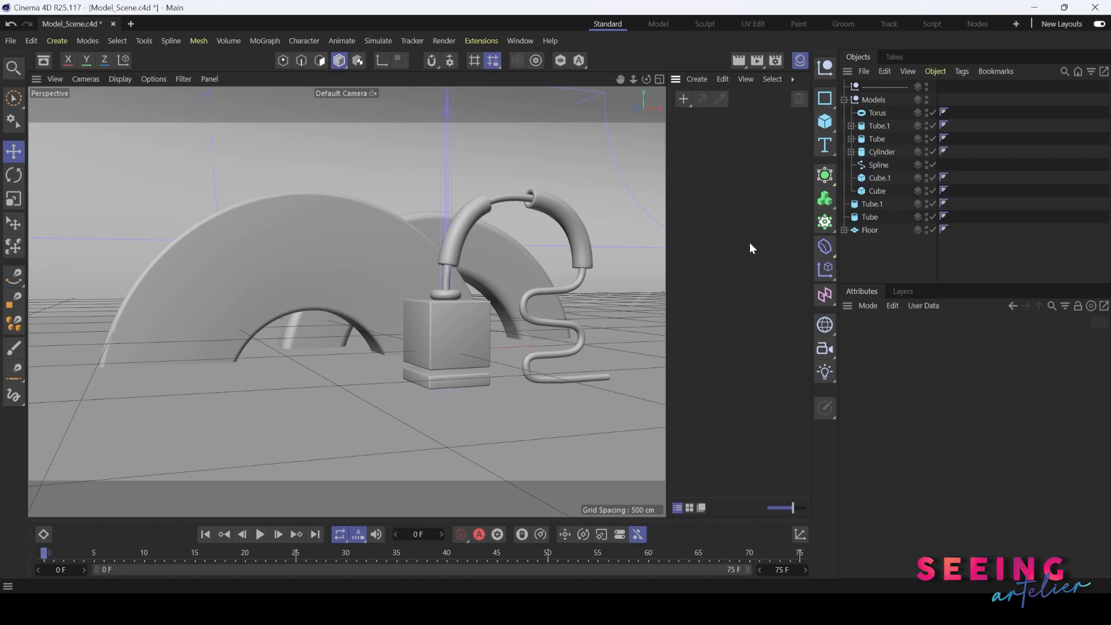
left_click(697, 79)
mouse_move(717, 114)
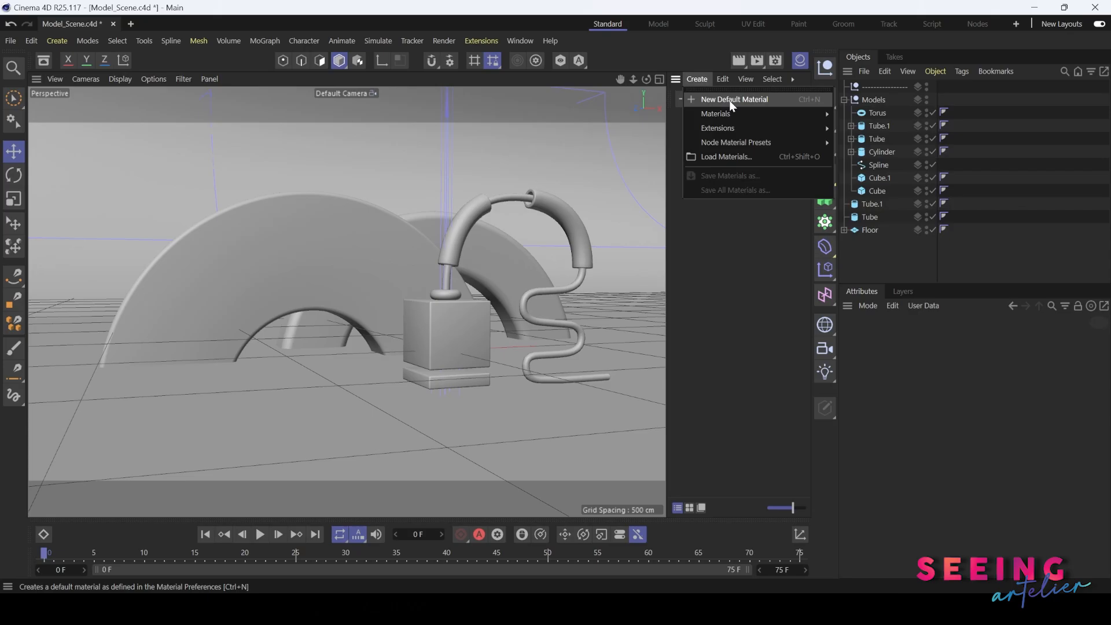
mouse_move(771, 116)
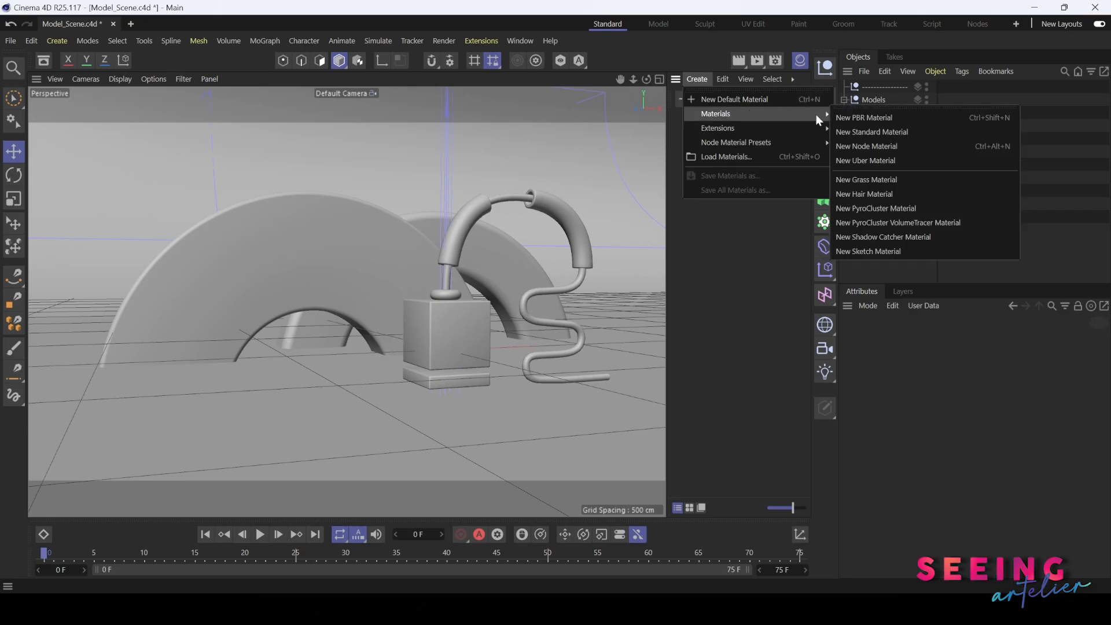
left_click(904, 132)
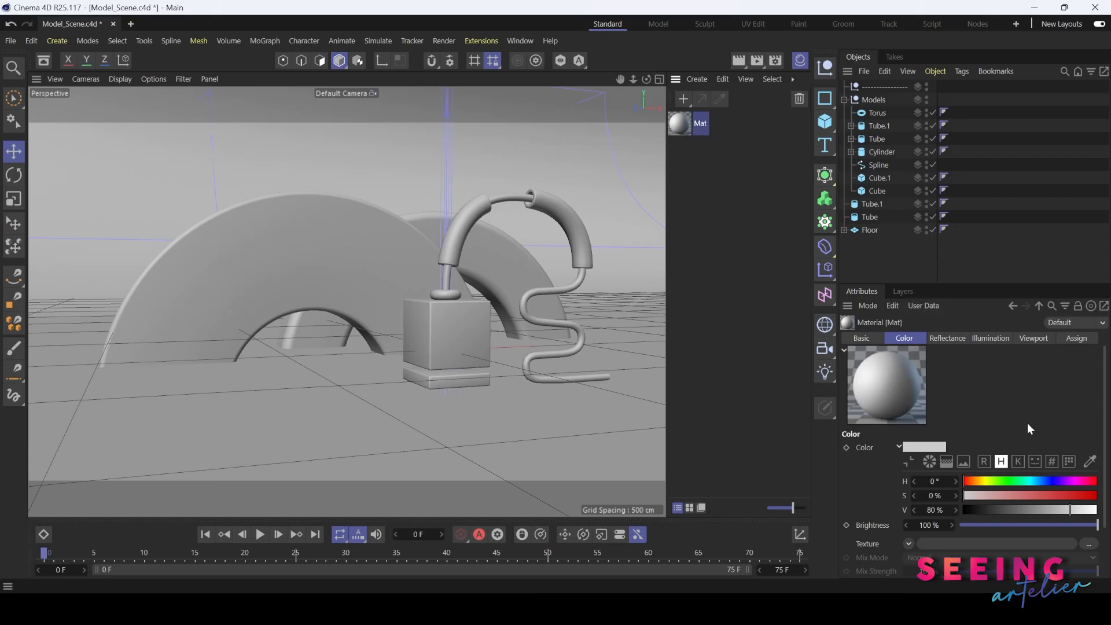
Open the new material in the Material Editor and view the texture options of its Color channel.
double_click(682, 128)
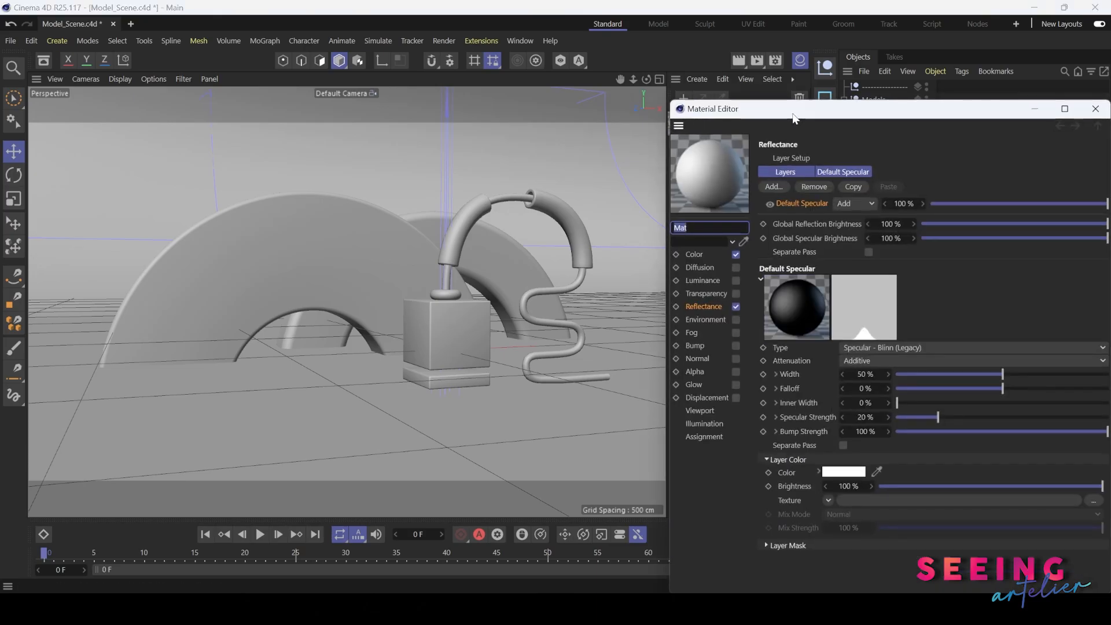
left_click_drag(743, 102, 729, 102)
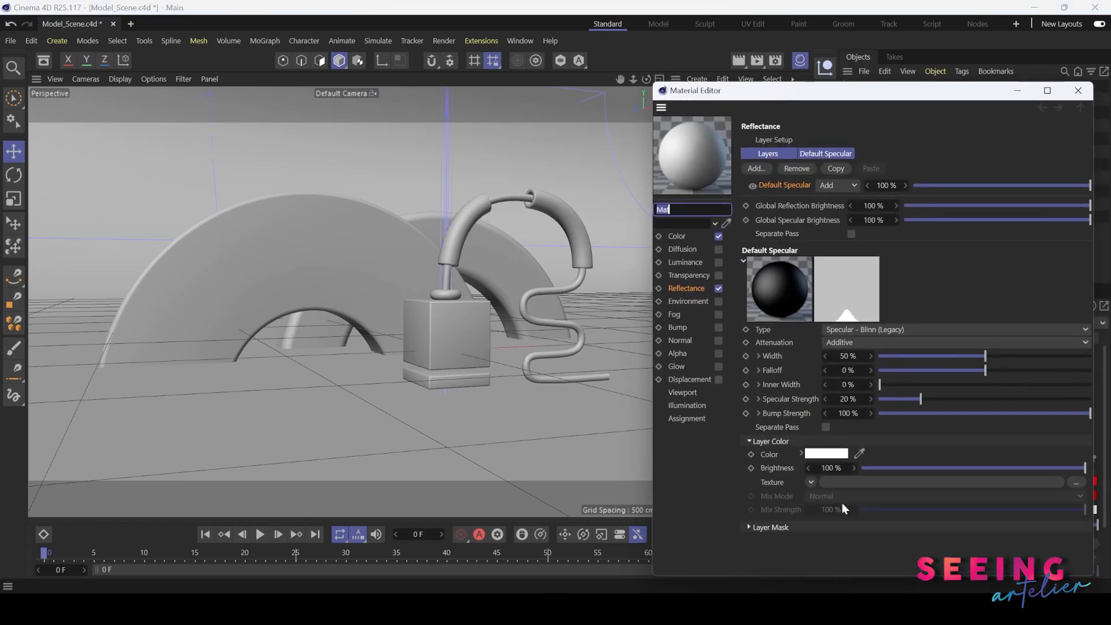
left_click_drag(920, 90, 914, 83)
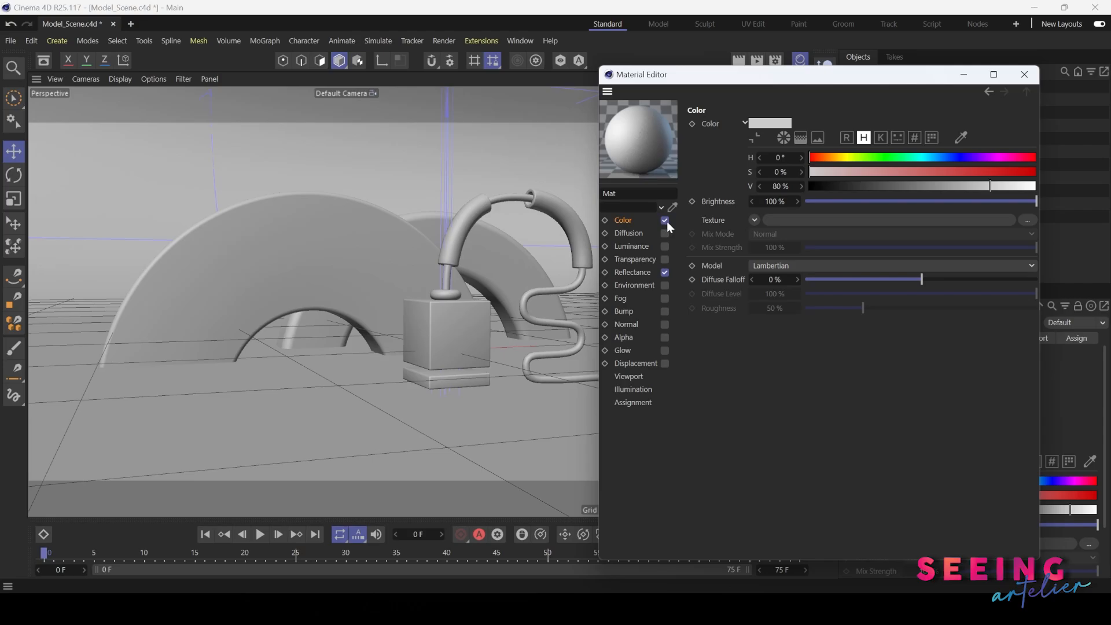
left_click(753, 220)
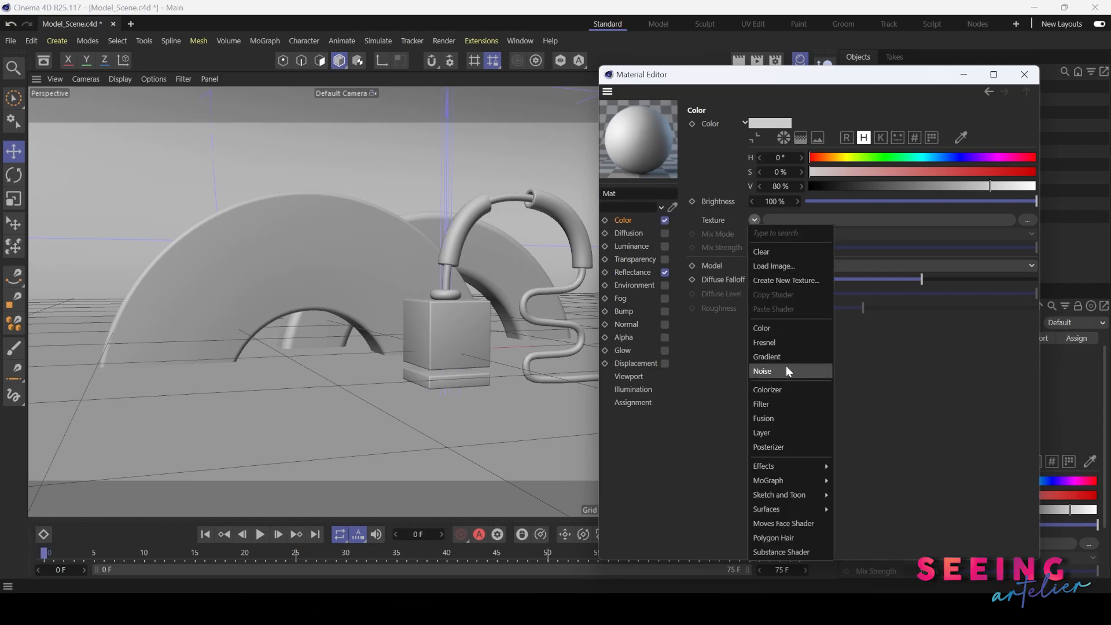
left_click(634, 241)
Try the material's Luminance channel with a red colour at 50% saturation, and disable the channel again.
left_click(634, 245)
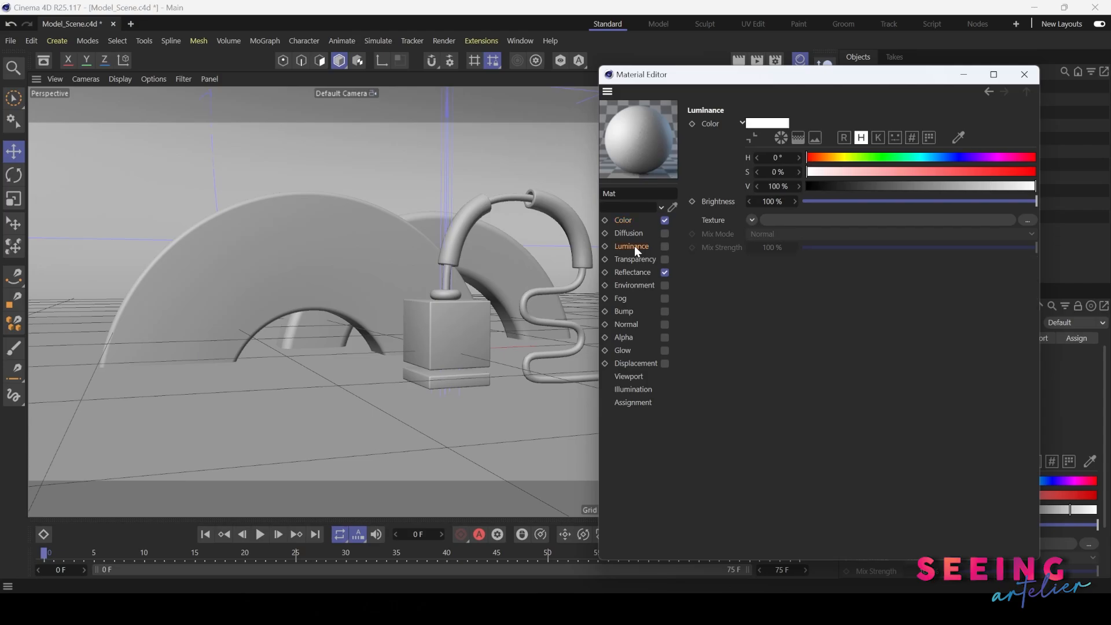
left_click(665, 246)
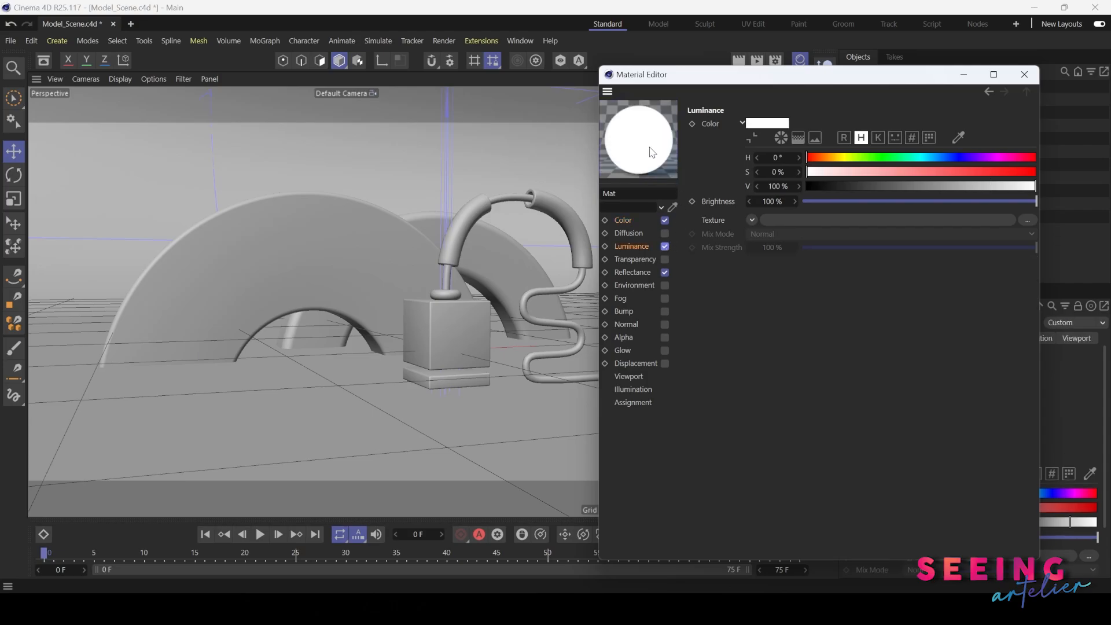
left_click(922, 172)
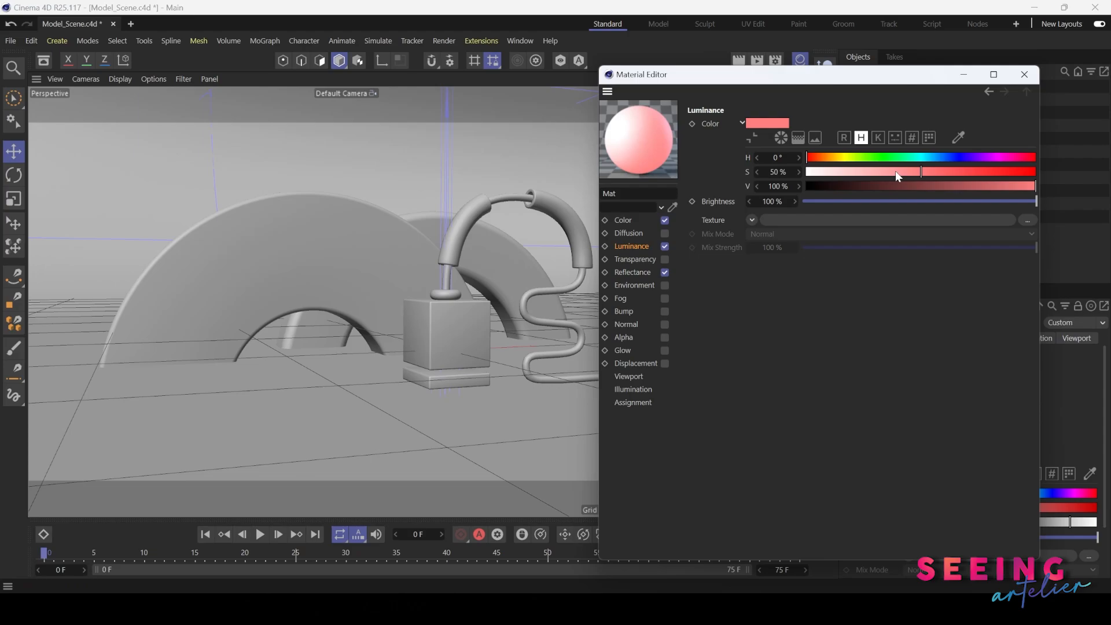
left_click_drag(896, 173, 802, 172)
left_click(665, 247)
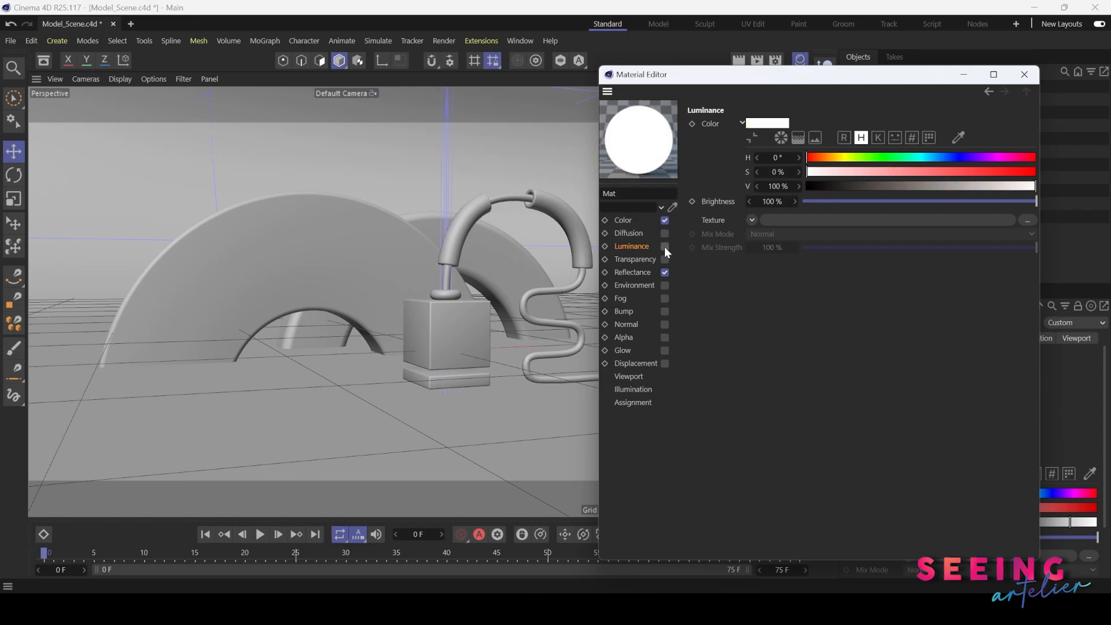
Try the material's Transparency channel, look through its refraction presets, and disable the channel again.
left_click(664, 259)
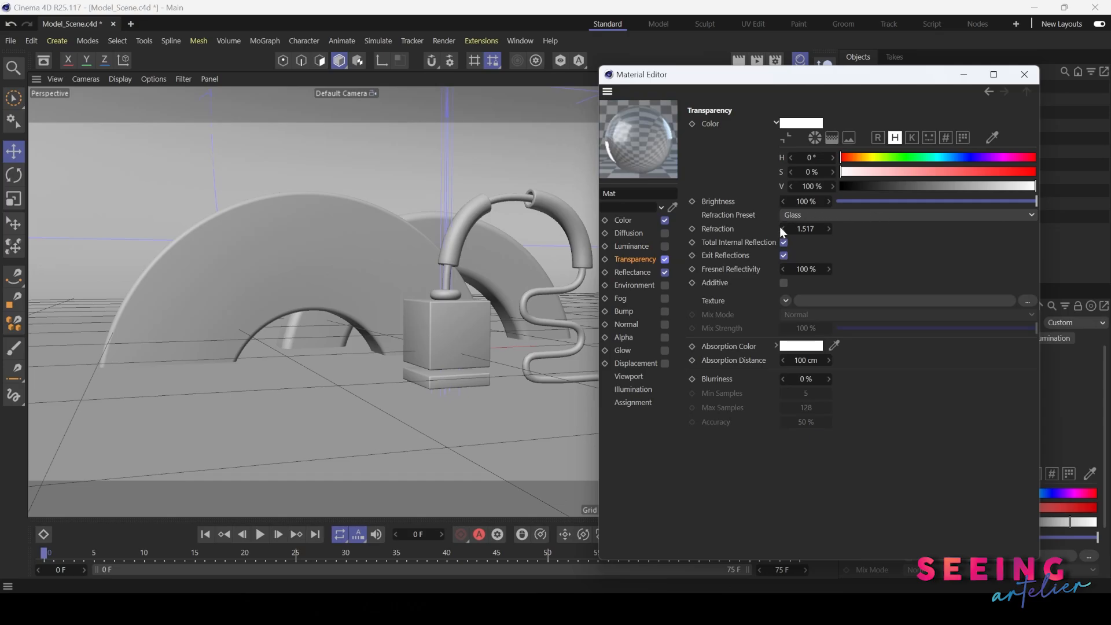
left_click(840, 214)
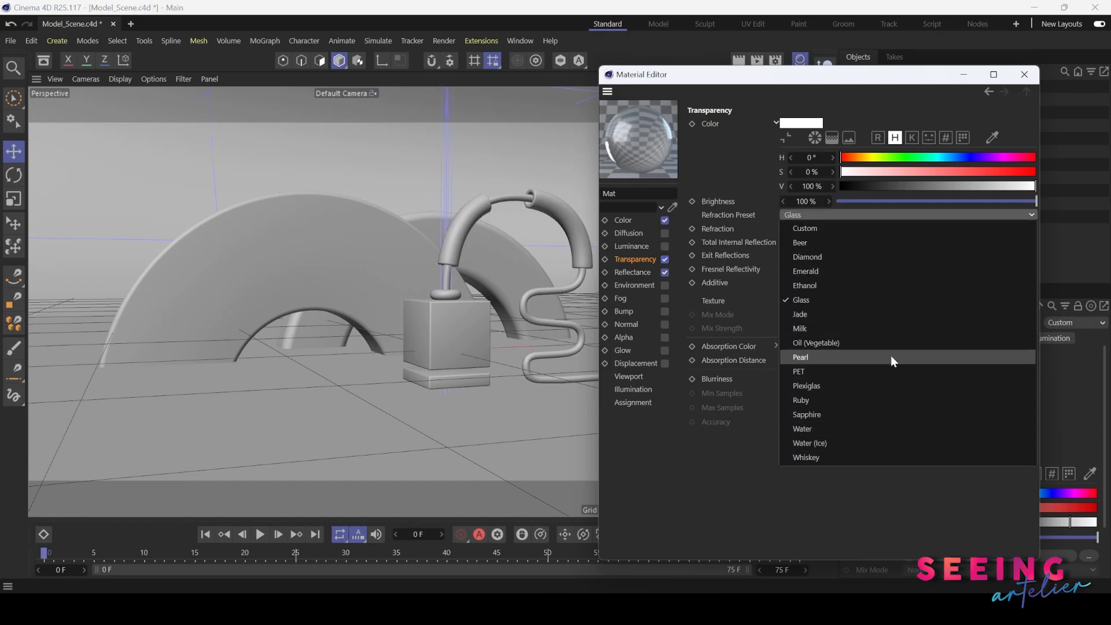
left_click(734, 236)
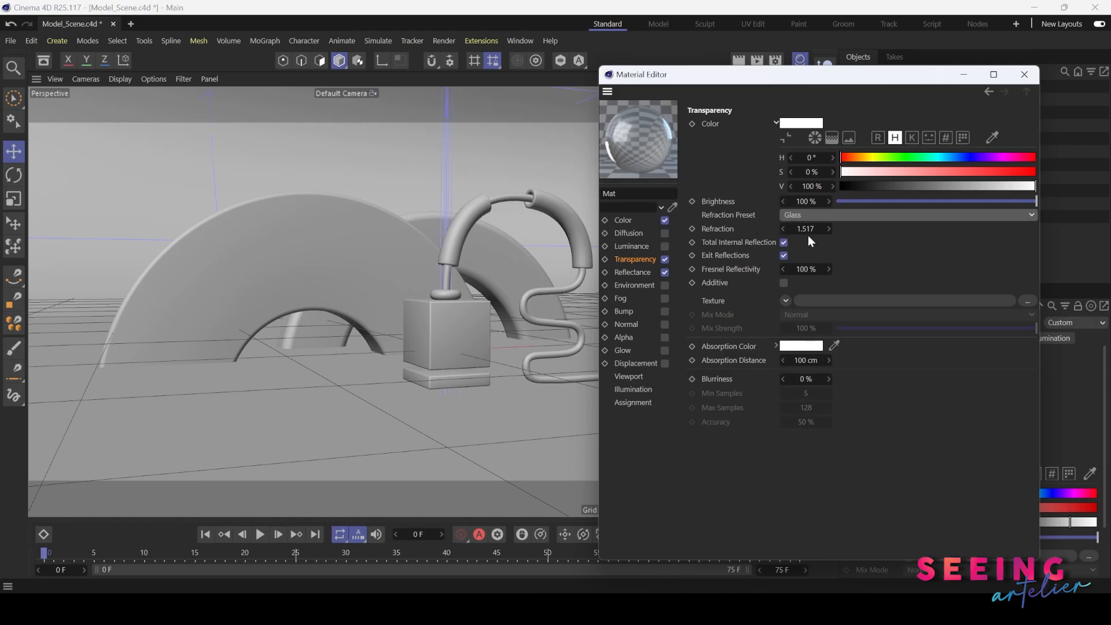
left_click(664, 259)
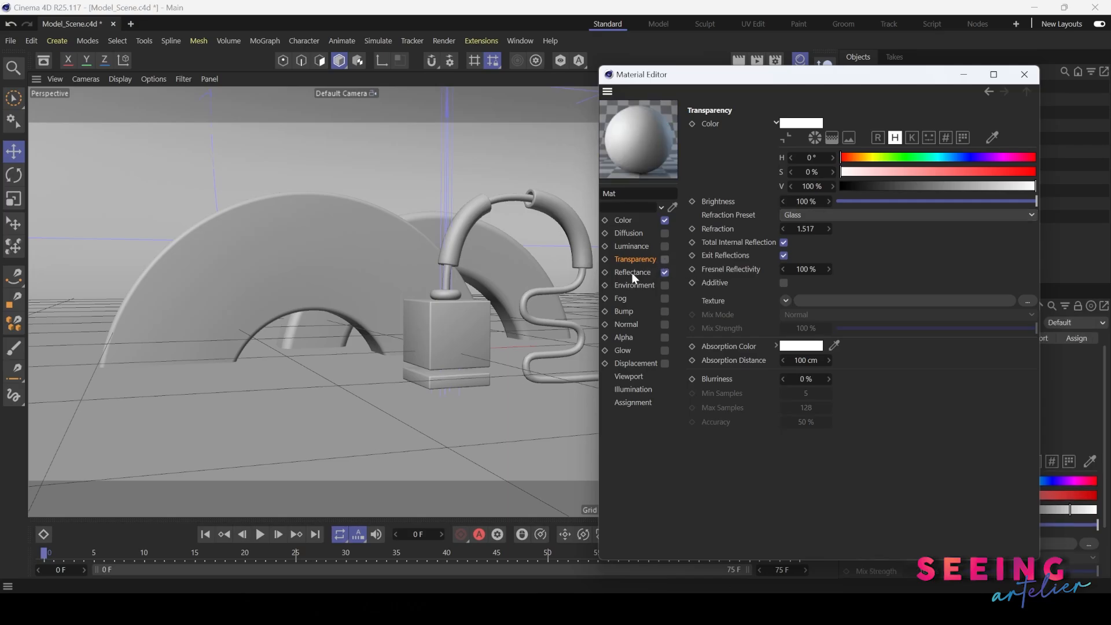
Examine the settings of the material's Reflectance, Environment, Fog, Bump, Displacement and Alpha channels.
left_click(632, 272)
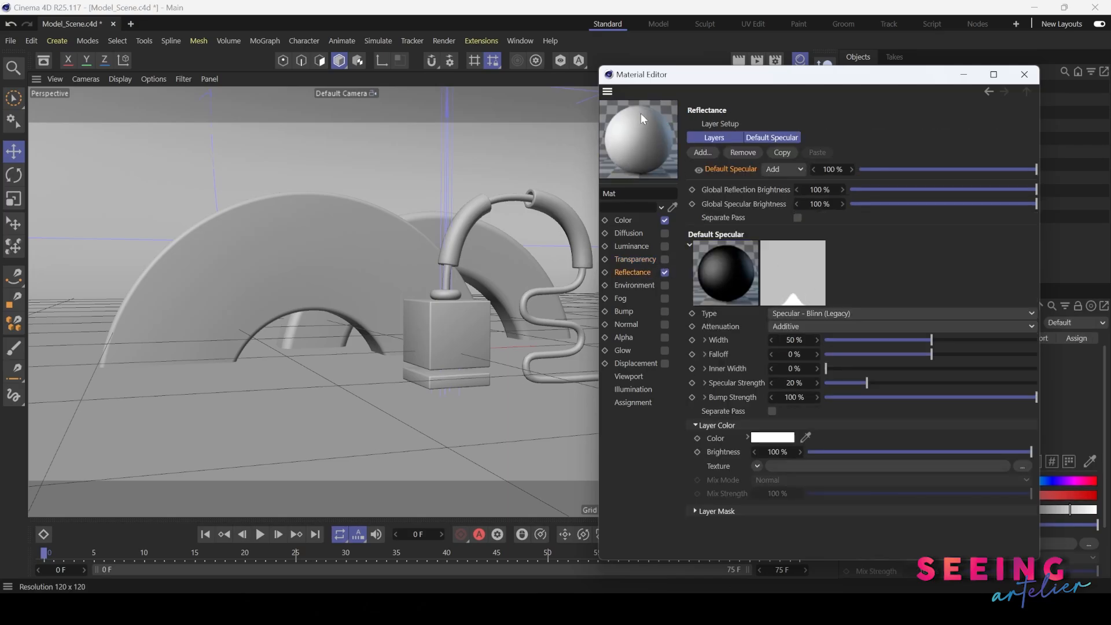
left_click(647, 286)
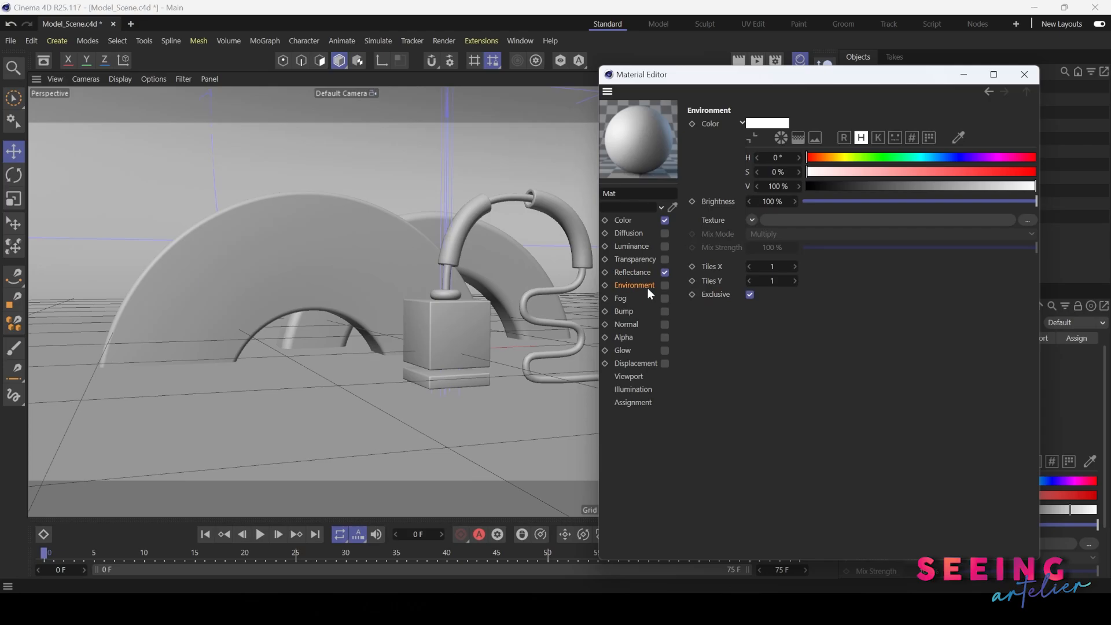
left_click(665, 285)
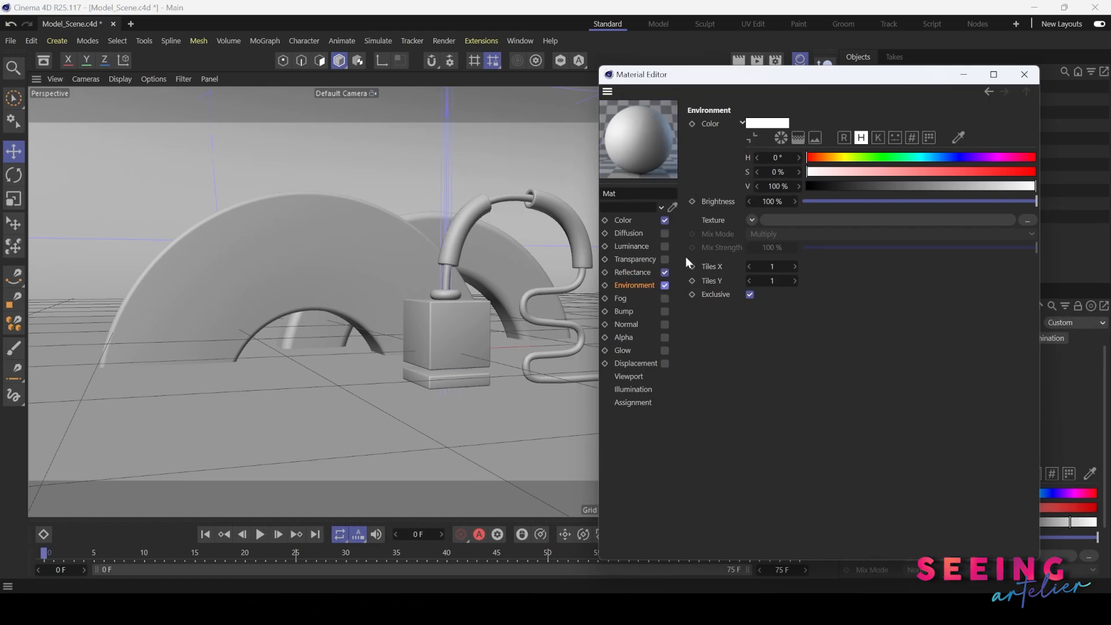
left_click(665, 286)
left_click(627, 299)
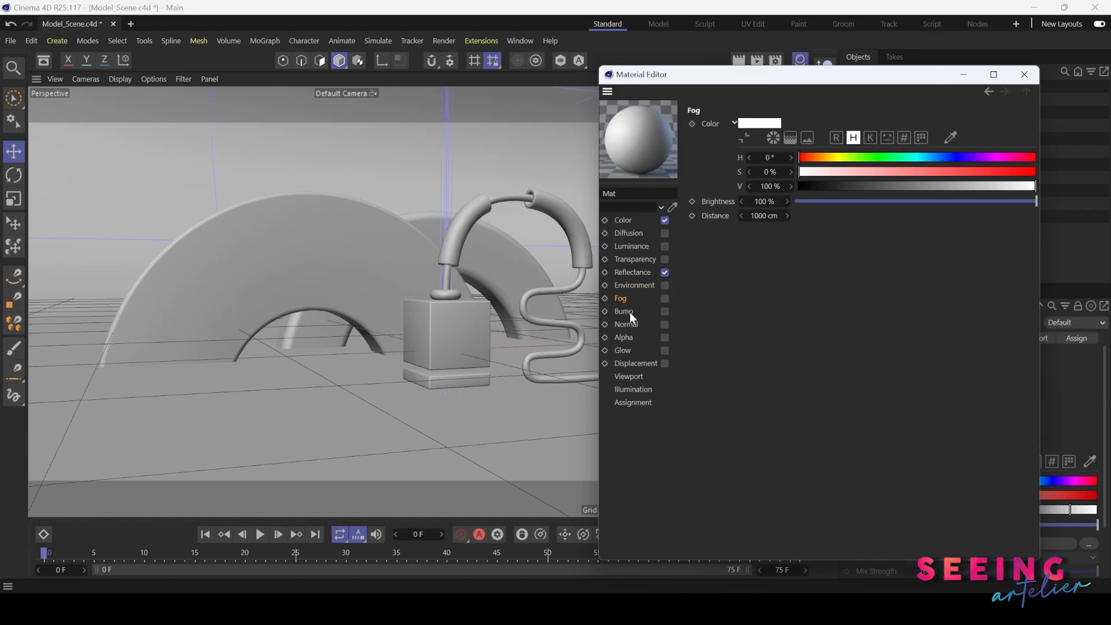
left_click(629, 311)
left_click(615, 365)
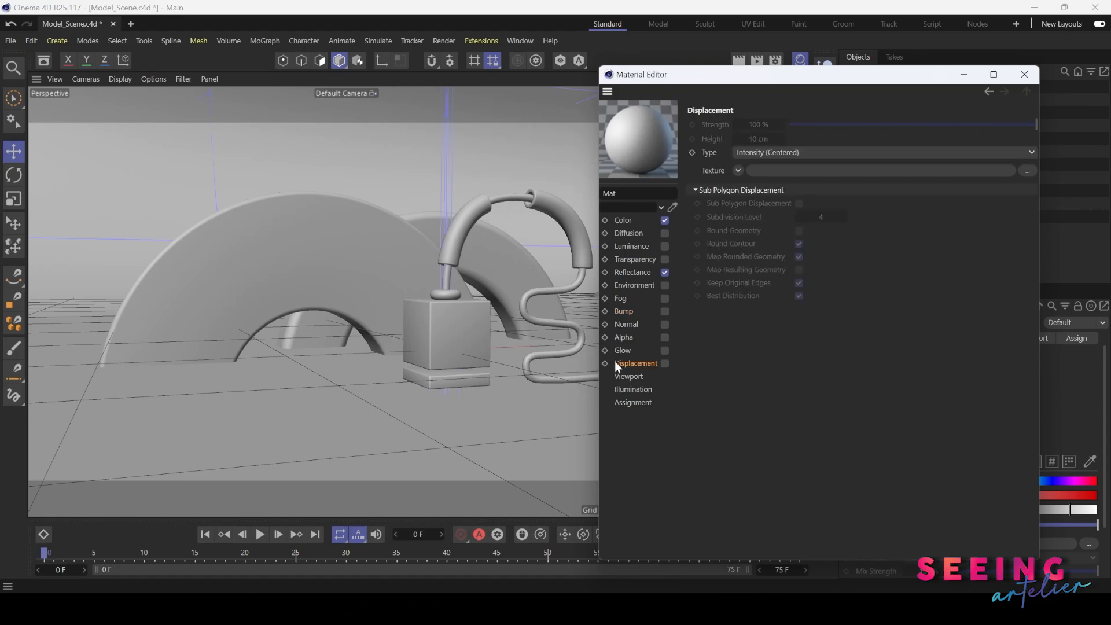
left_click(619, 310)
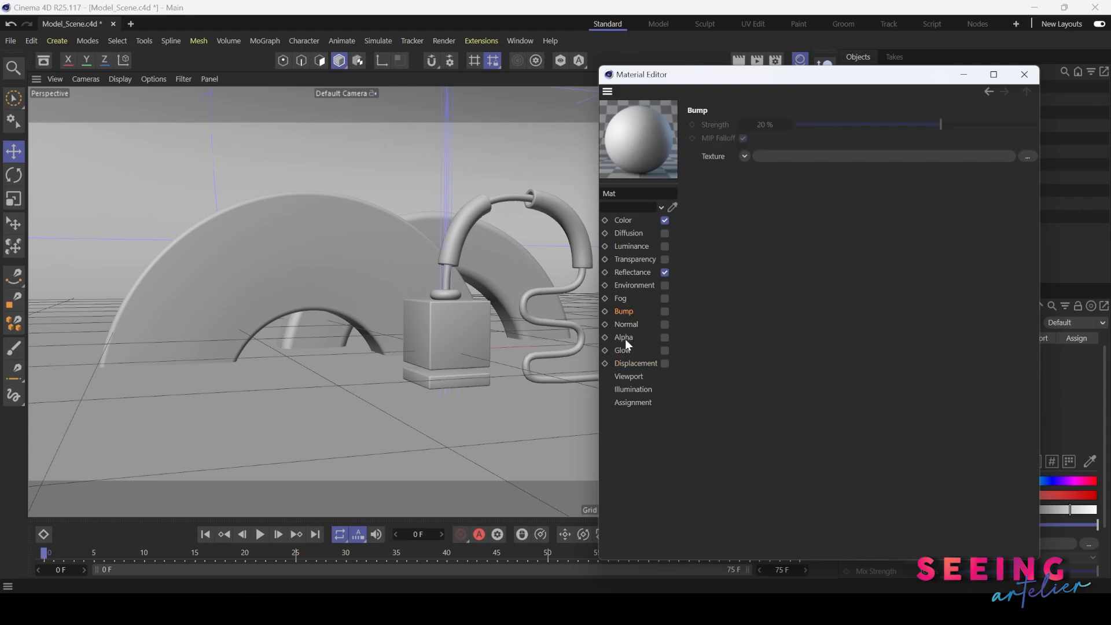
left_click(624, 338)
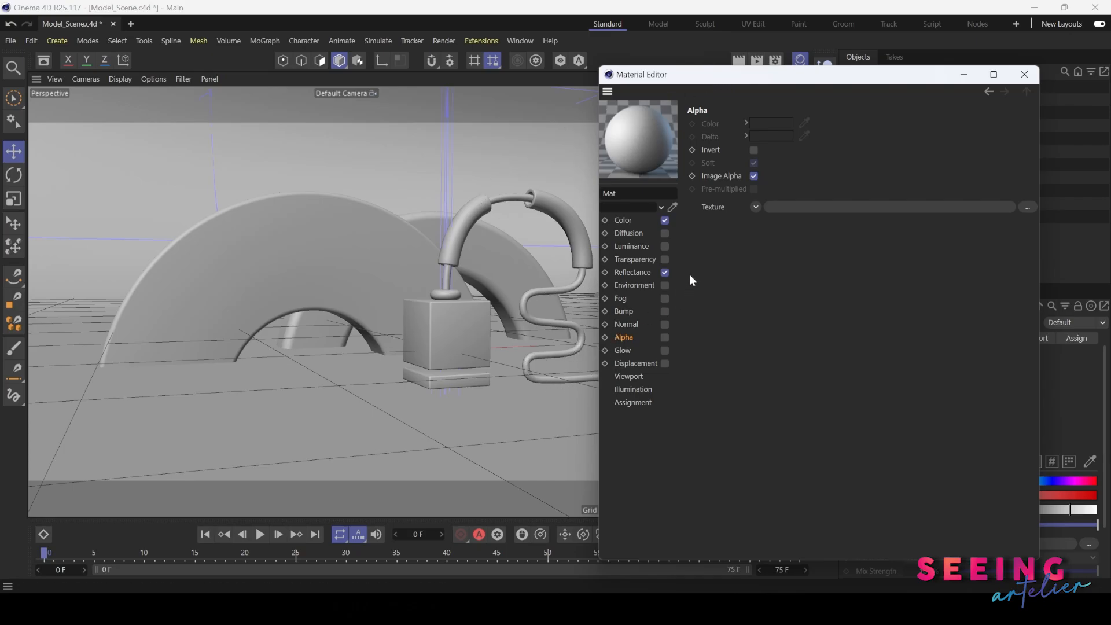
left_click(648, 271)
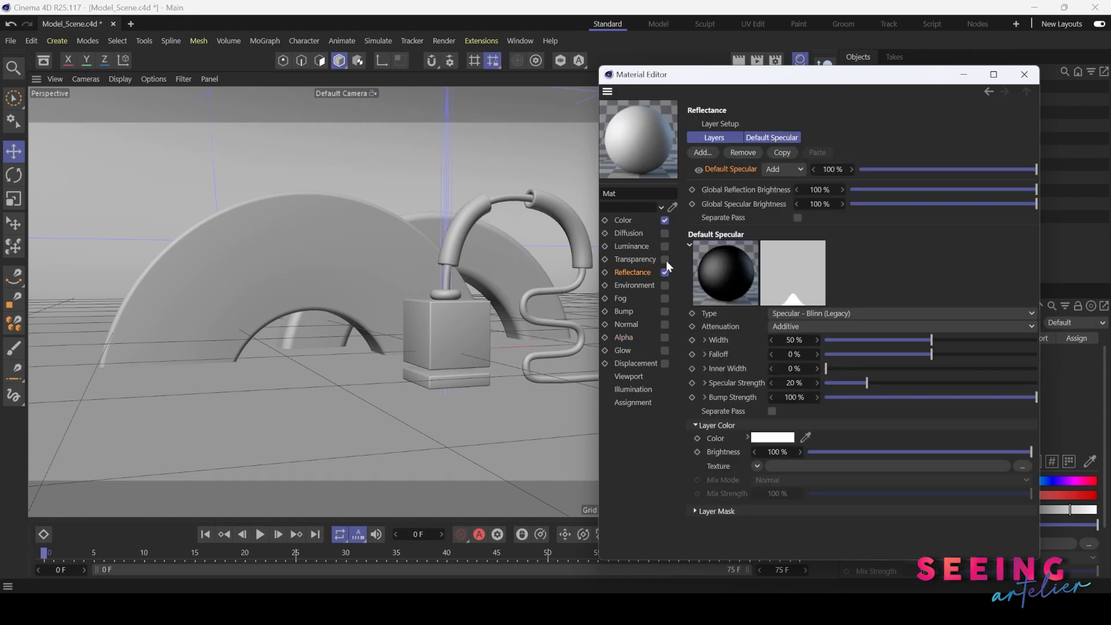
Enable the material's Transparency channel with the Glass refraction preset and set its colour to yellow with H 47°, S 78%, V 97%.
left_click(665, 259)
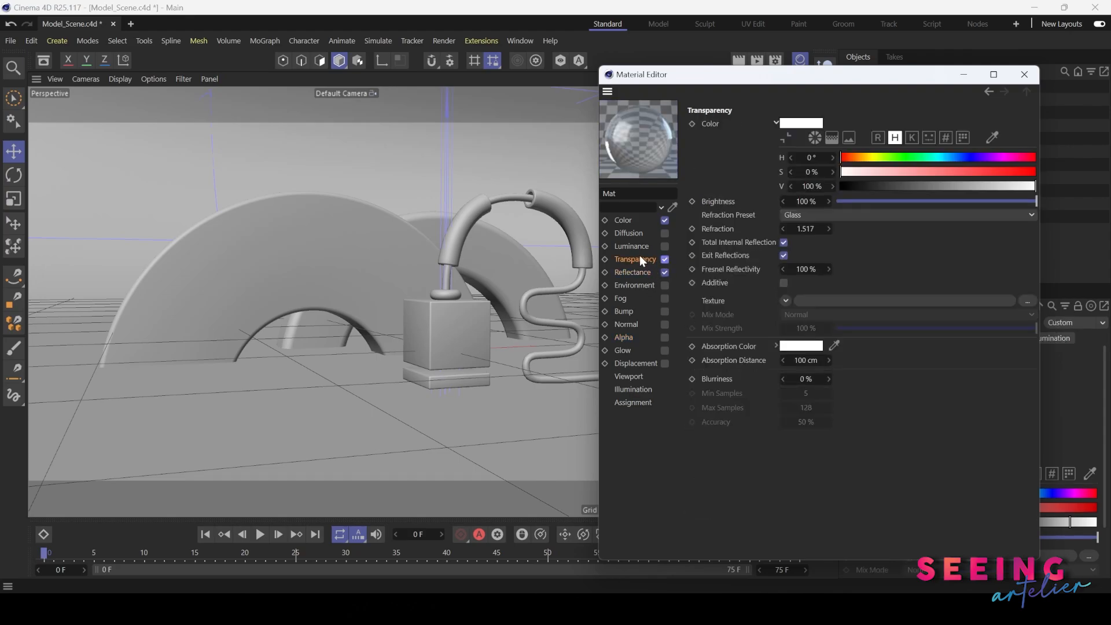
left_click(825, 216)
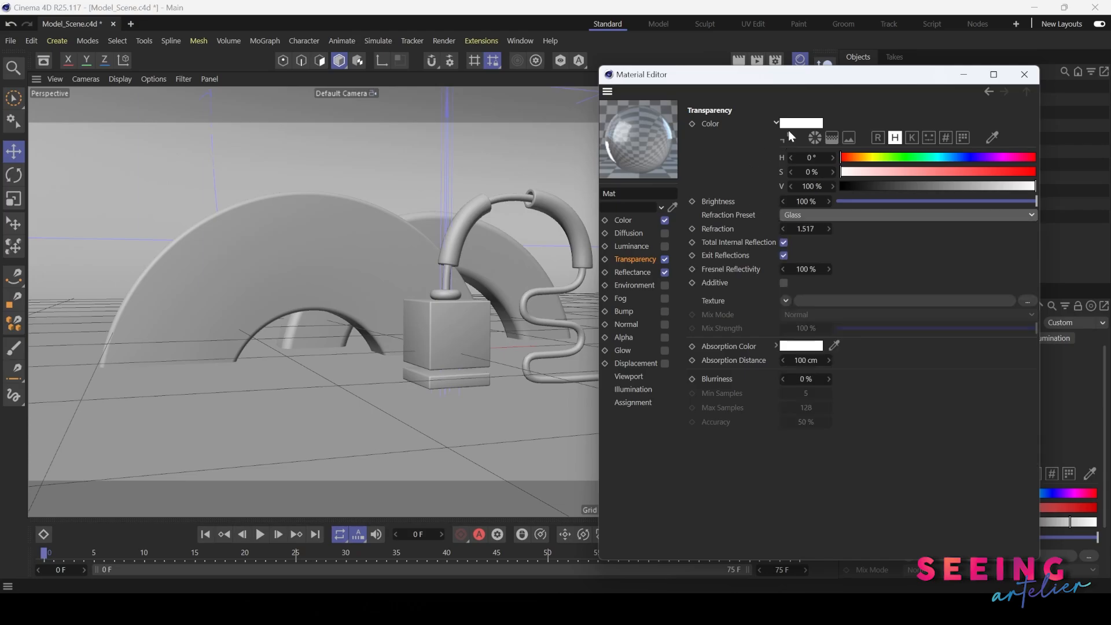
left_click(799, 123)
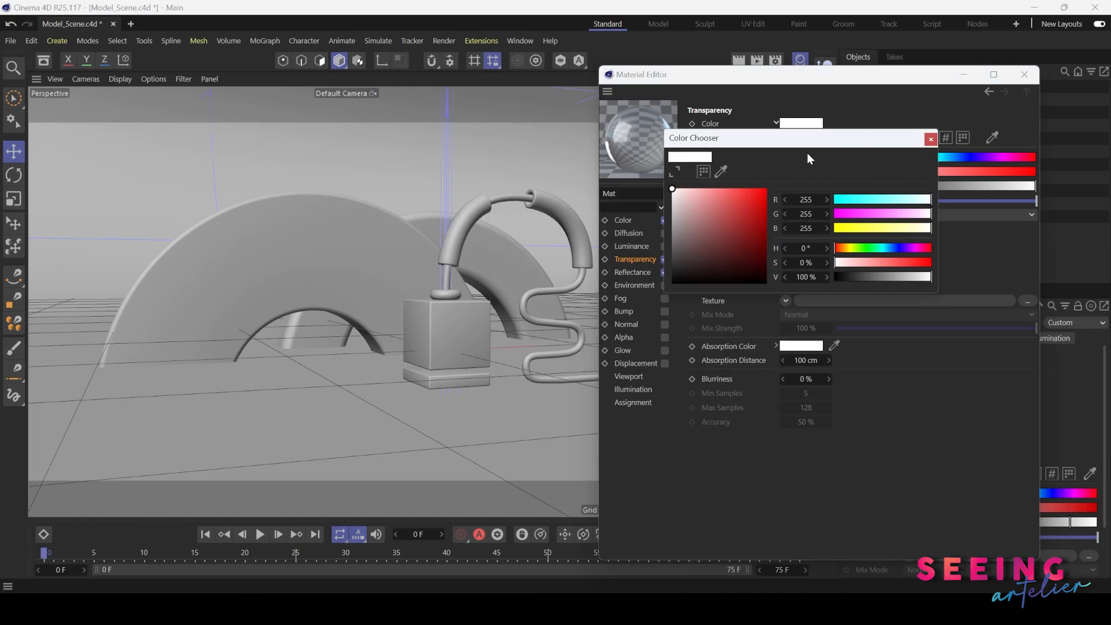
left_click(723, 210)
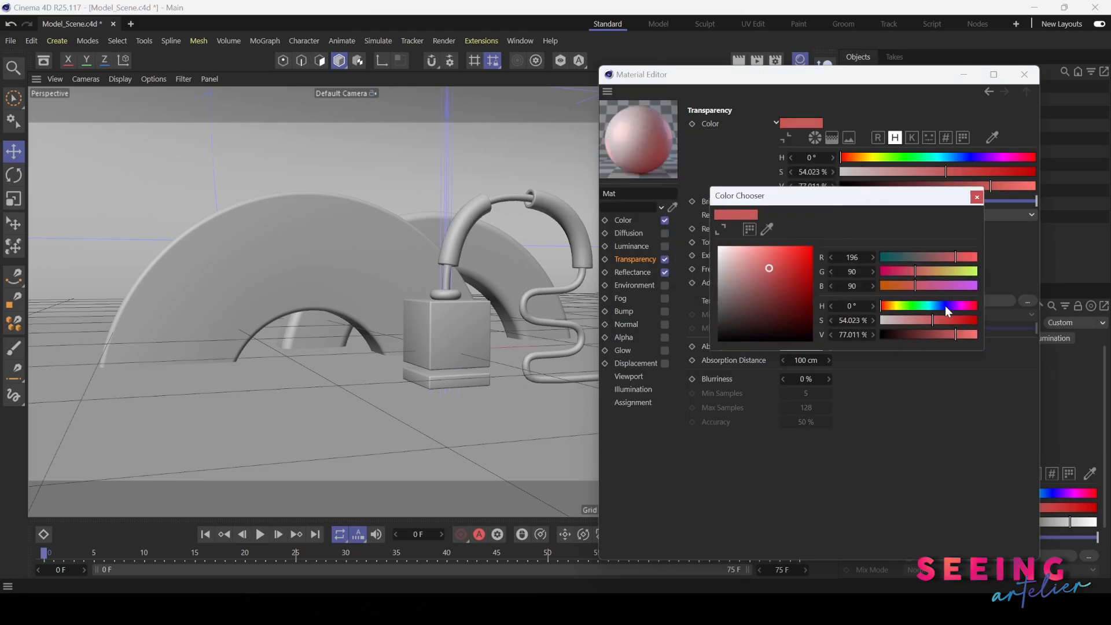
left_click_drag(945, 306, 891, 311)
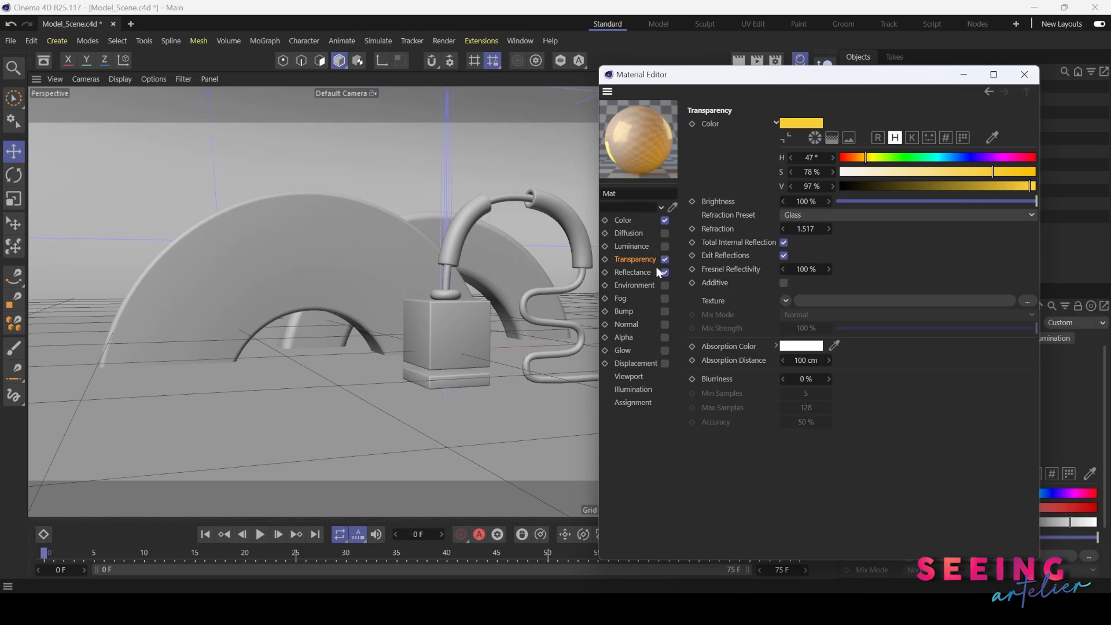
left_click(636, 273)
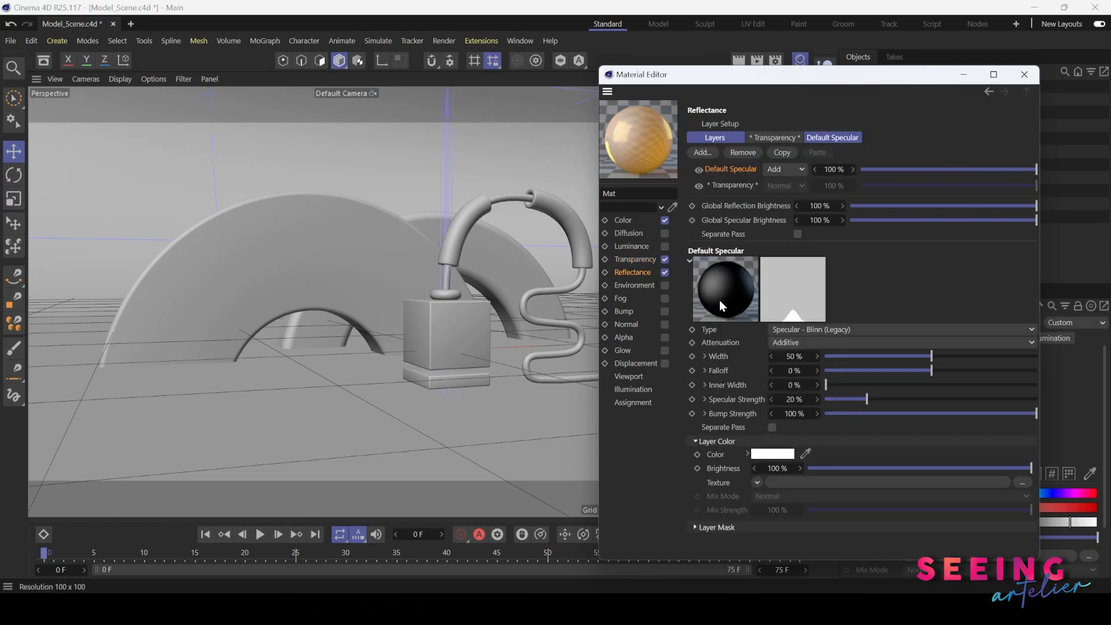
left_click_drag(829, 78, 720, 141)
left_click(914, 138)
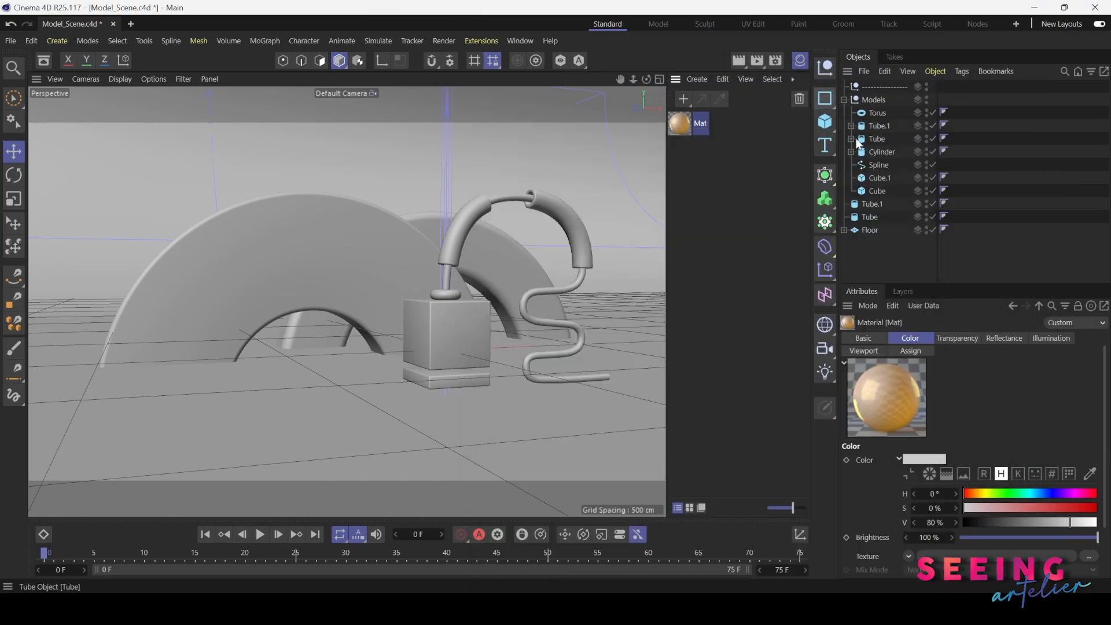
Rename the material Glass Pipe and apply it to the thin bent pipe, the Cylinder object.
double_click(709, 124)
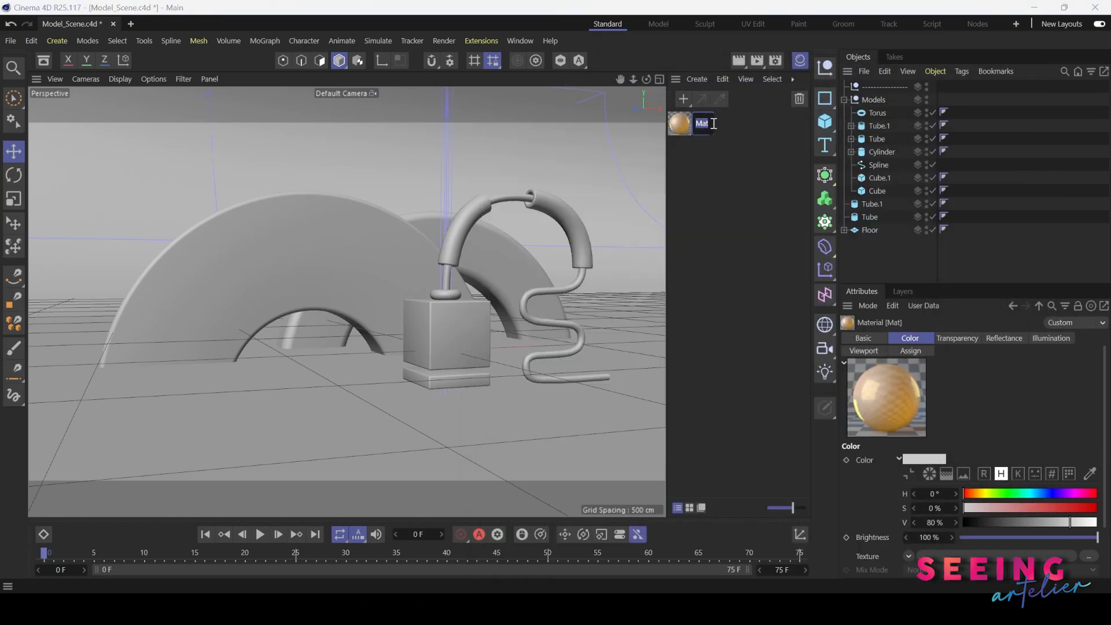
type("Pipe")
key("Return")
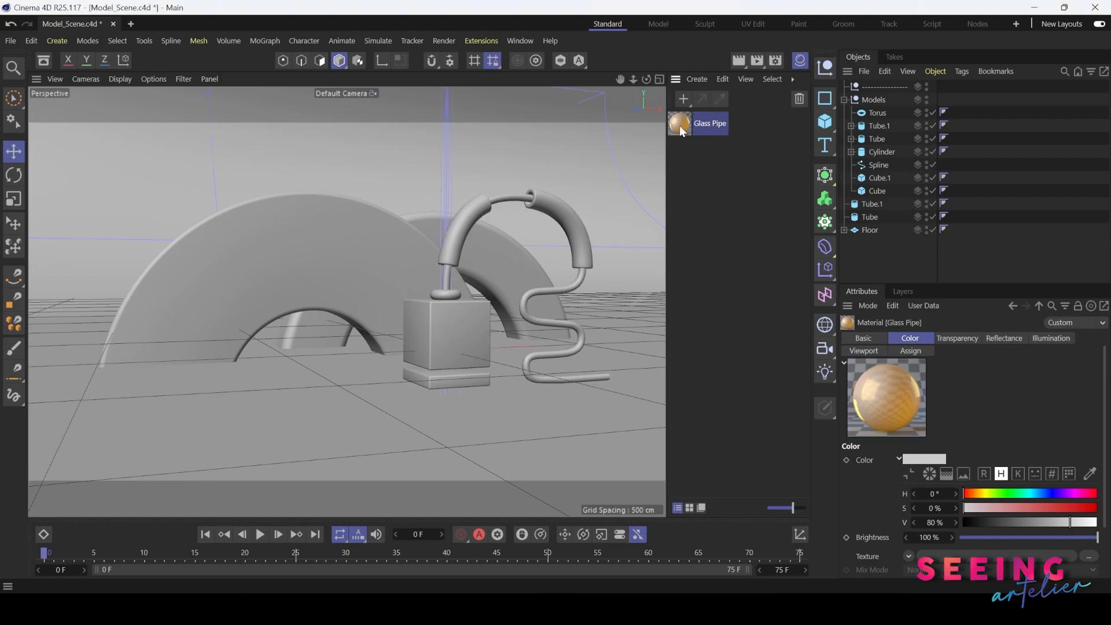
left_click_drag(681, 126, 511, 196)
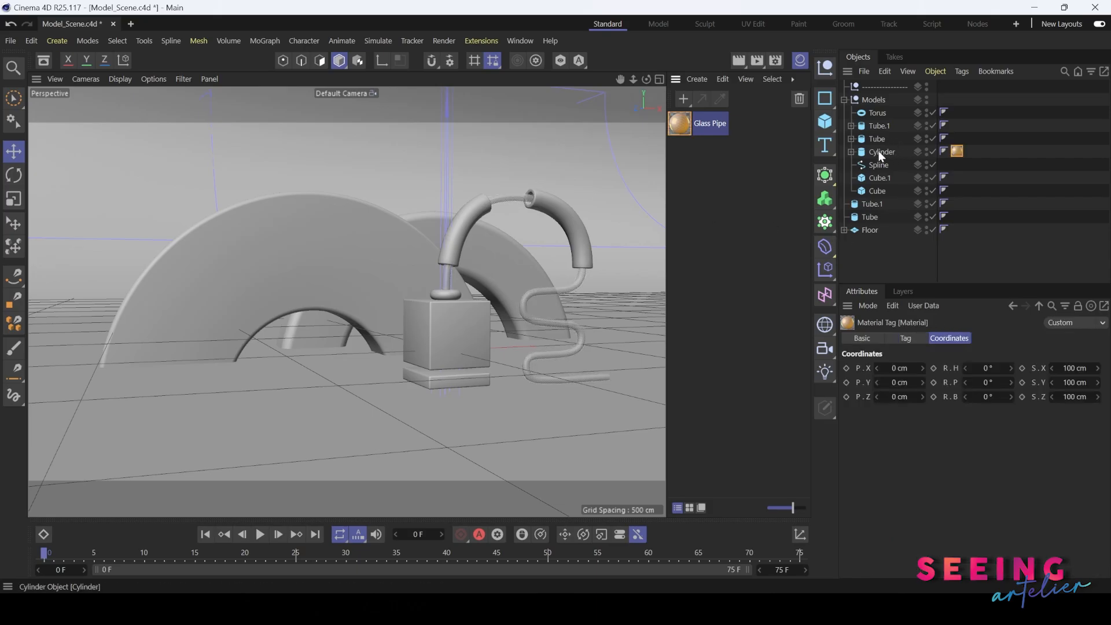
Render the perspective view to preview the glass material on the thin pipe.
left_click(960, 152)
left_click(120, 79)
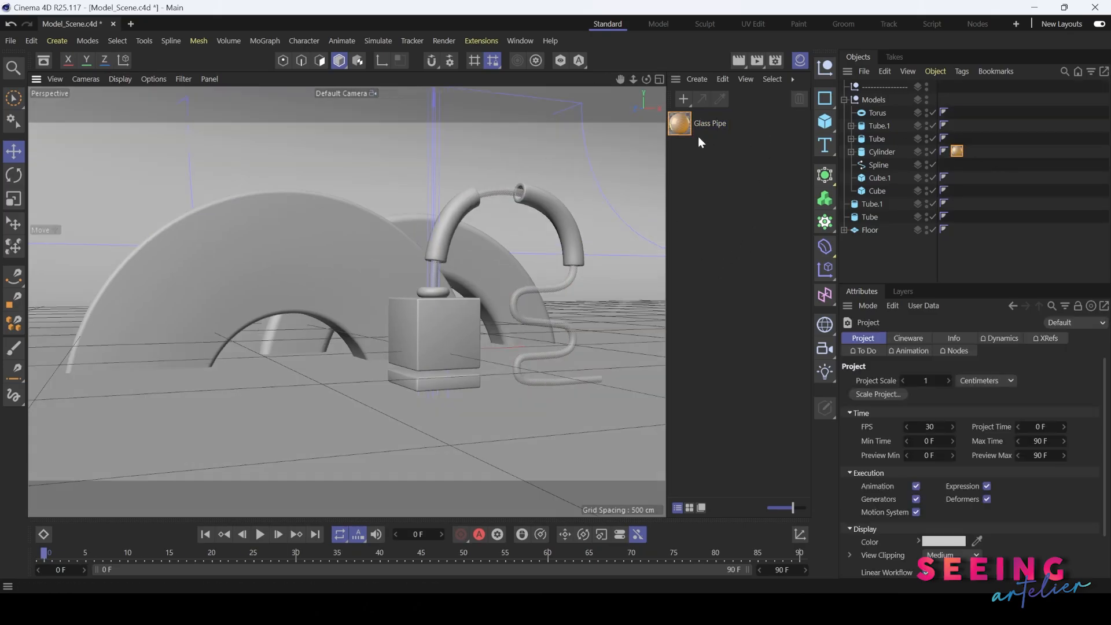
left_click(741, 60)
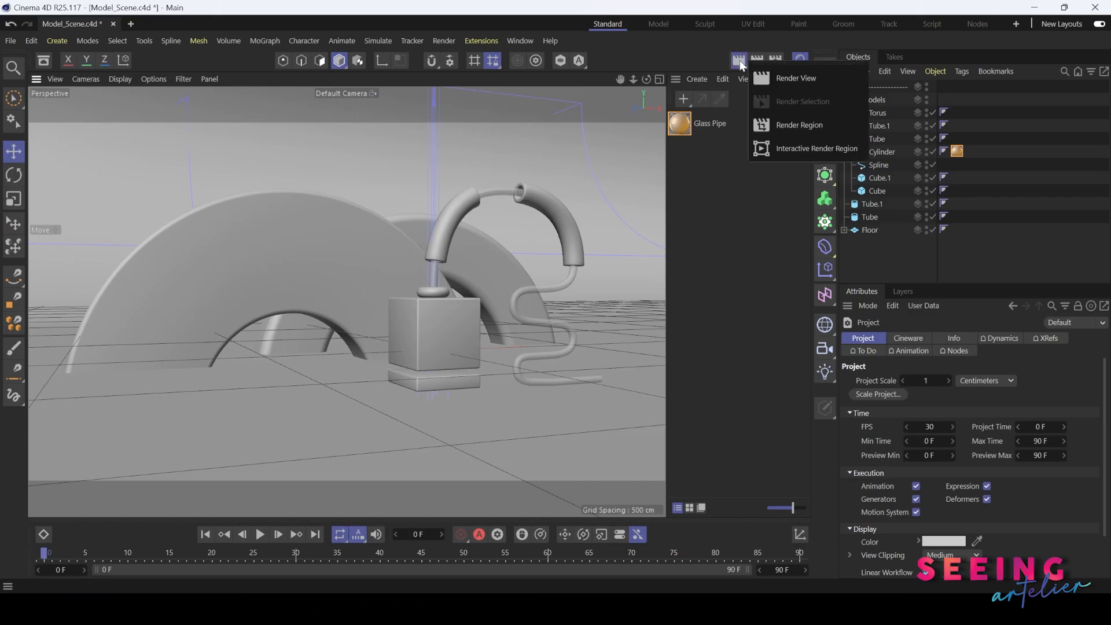
left_click(794, 82)
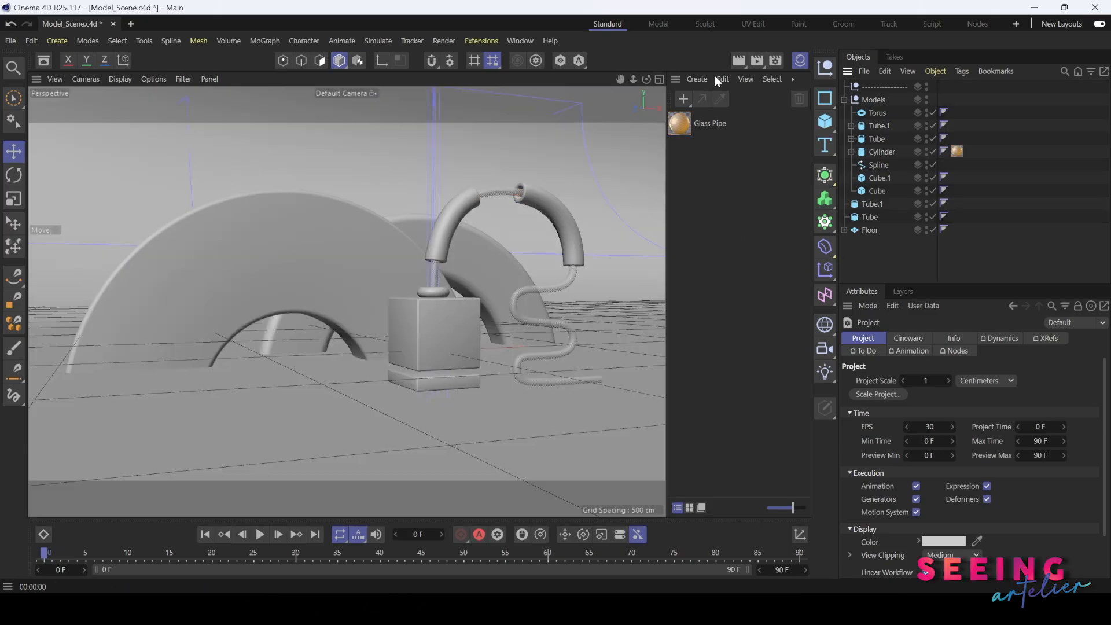
Create a new default material and name it Tube.
left_click(696, 79)
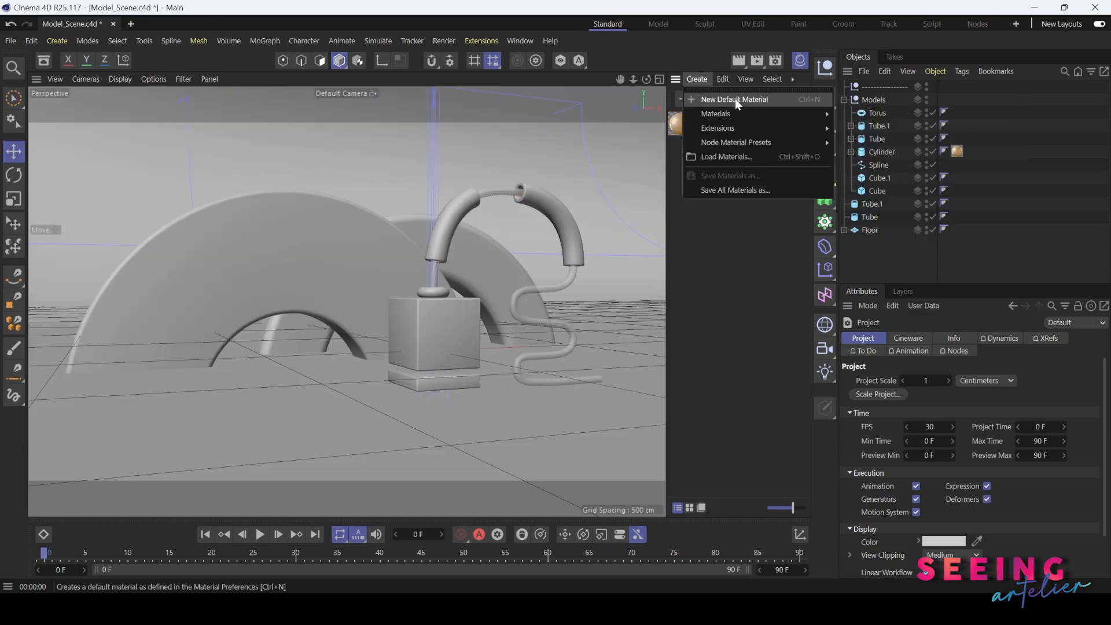
left_click(735, 99)
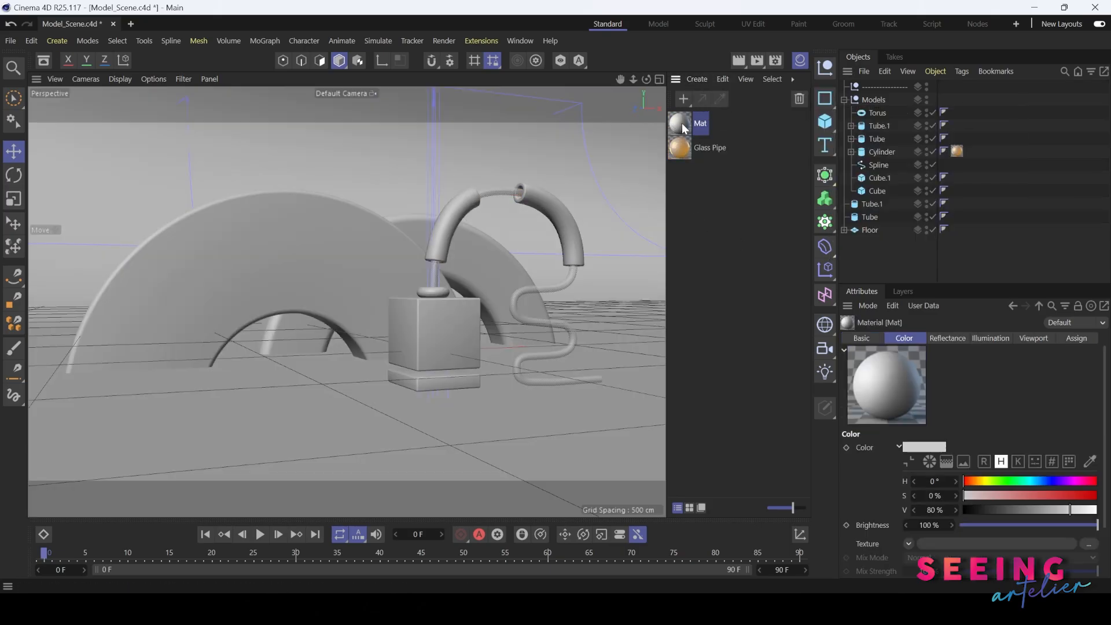
double_click(732, 120)
type("Tube")
key("Return")
Set the Tube material's colour to orange-yellow with H 41°, S 85.977%, V 98.391%, and enable its Luminance channel.
double_click(680, 123)
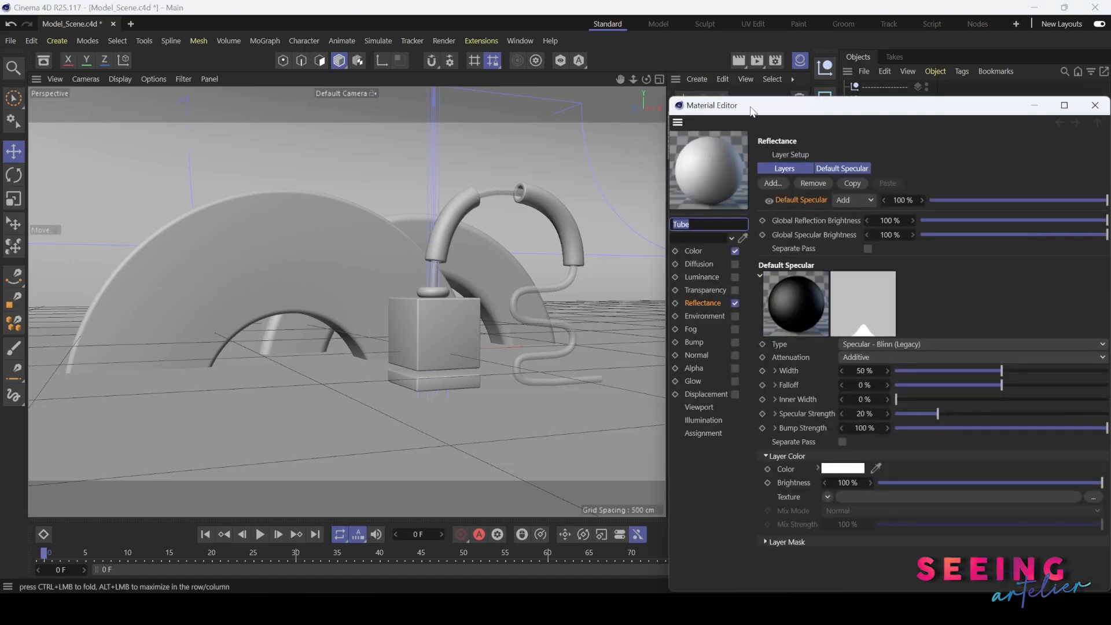
left_click(669, 233)
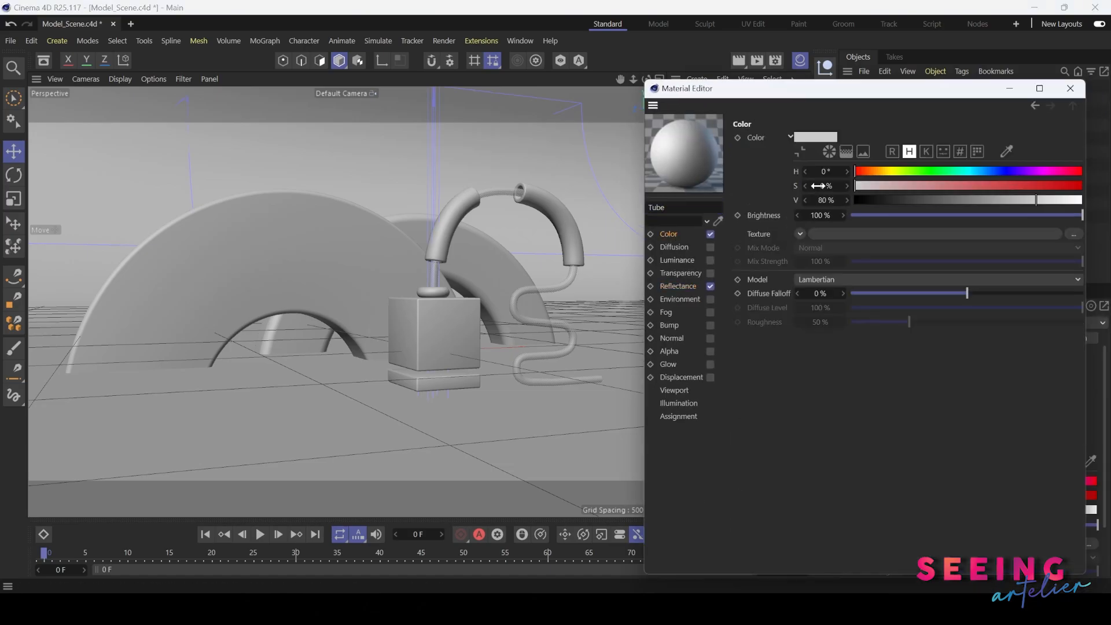
left_click(818, 138)
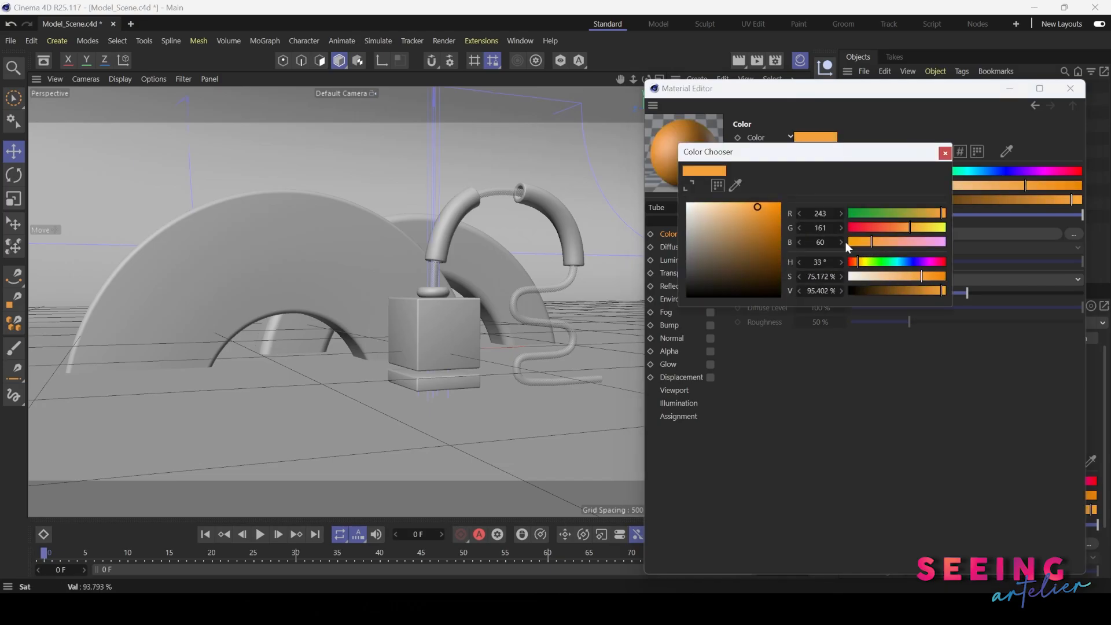
left_click_drag(856, 261, 872, 262)
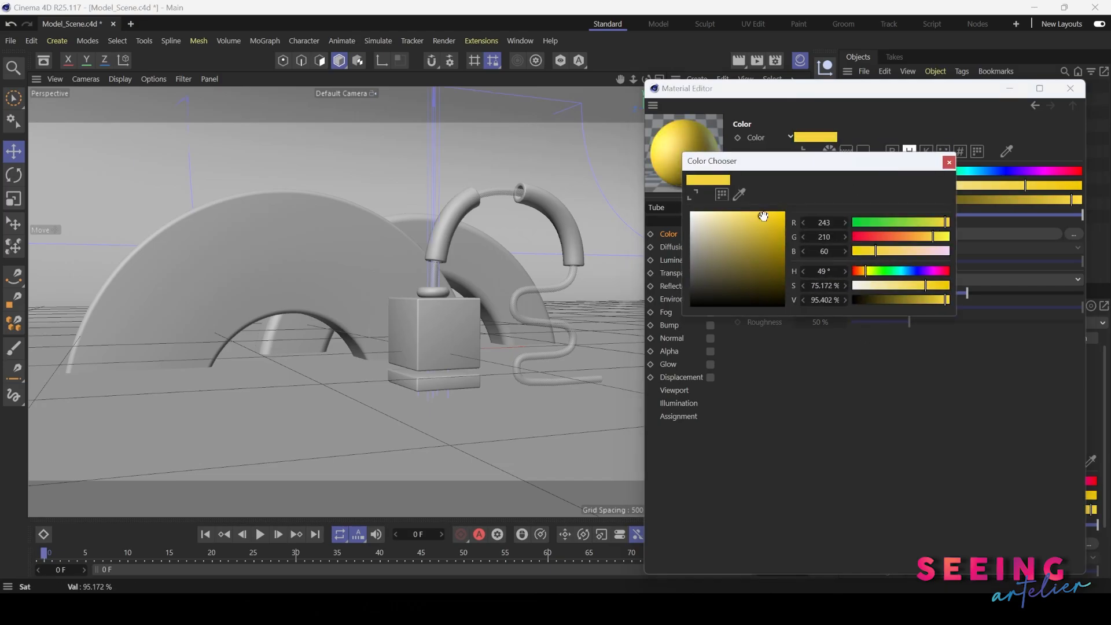
left_click_drag(862, 273, 863, 273)
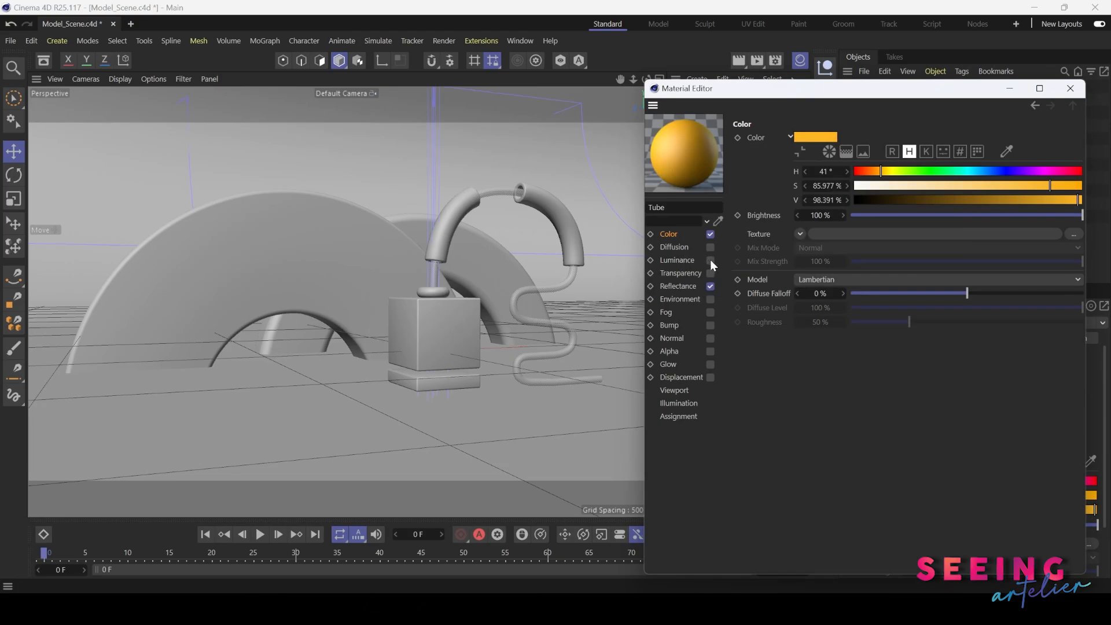
left_click(710, 260)
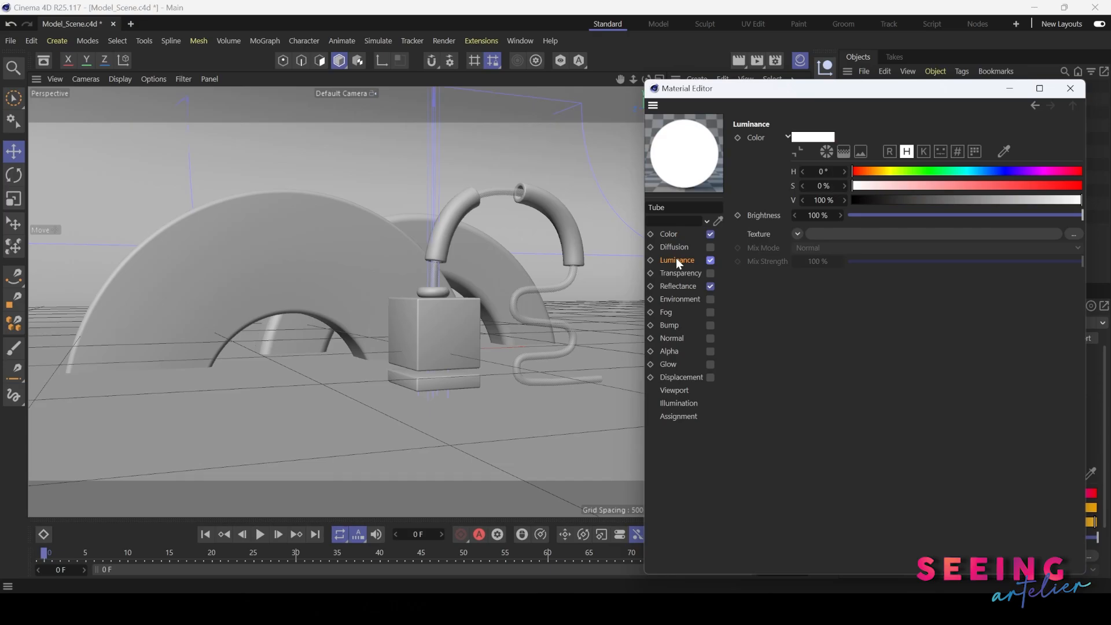
Apply the Tube material to the Tube, Tube.1 and Torus objects in the Models group.
left_click_drag(442, 106, 423, 104)
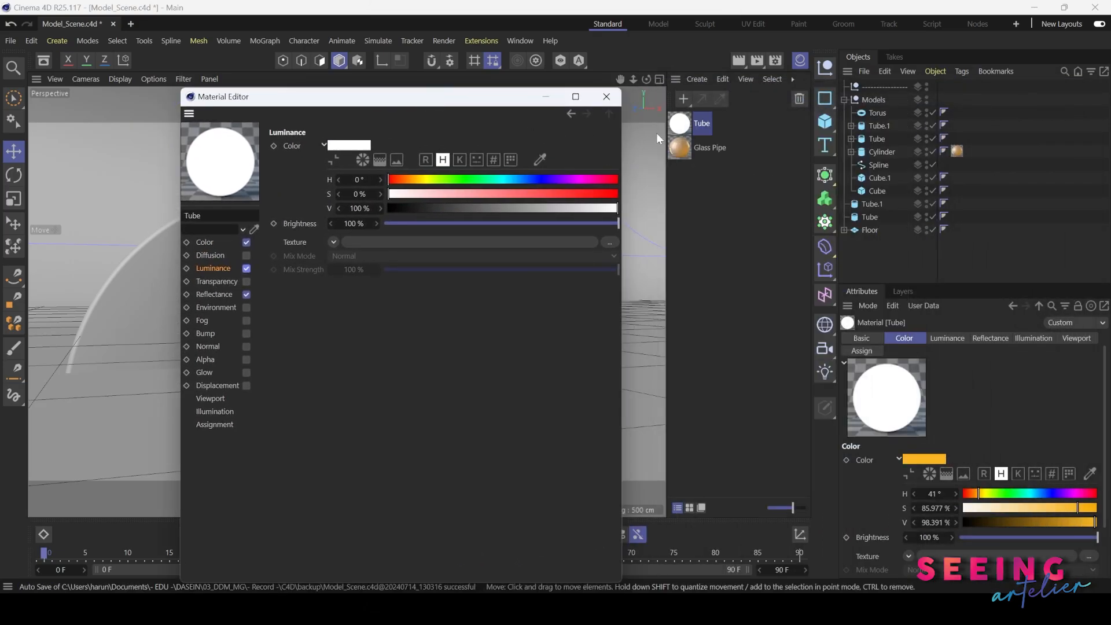
left_click_drag(678, 121, 885, 139)
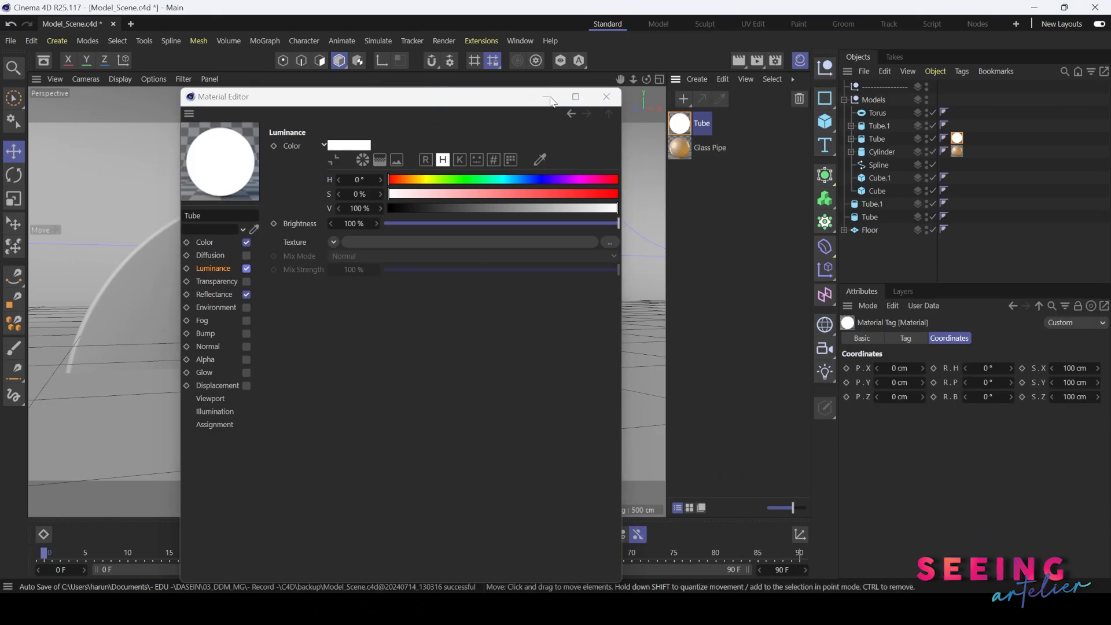
left_click(545, 97)
left_click_drag(906, 140, 880, 125)
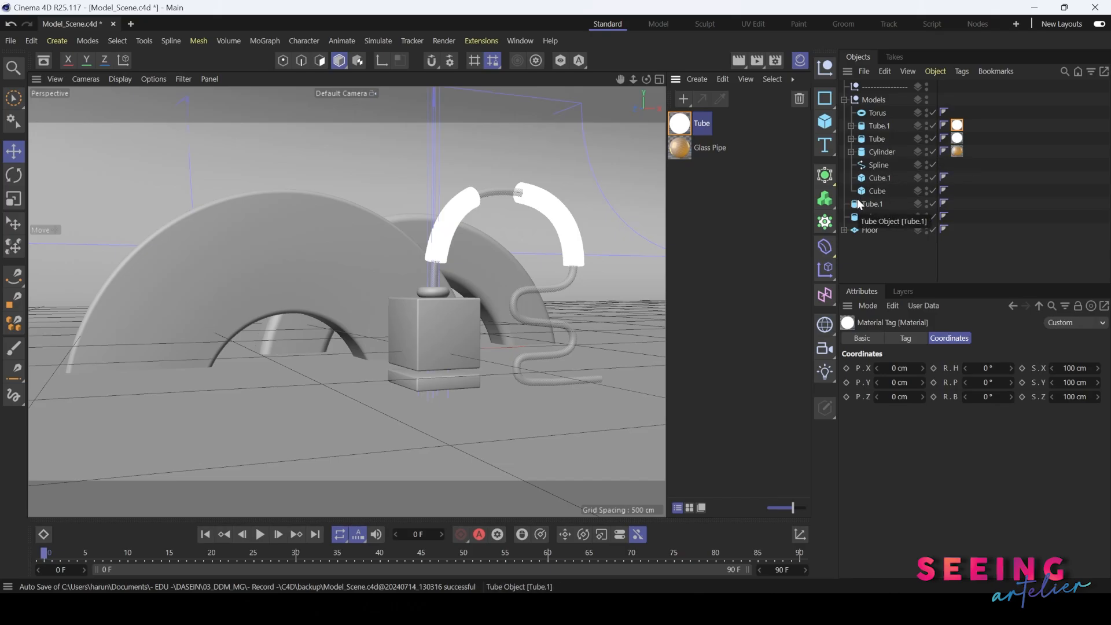
left_click_drag(679, 127, 884, 109)
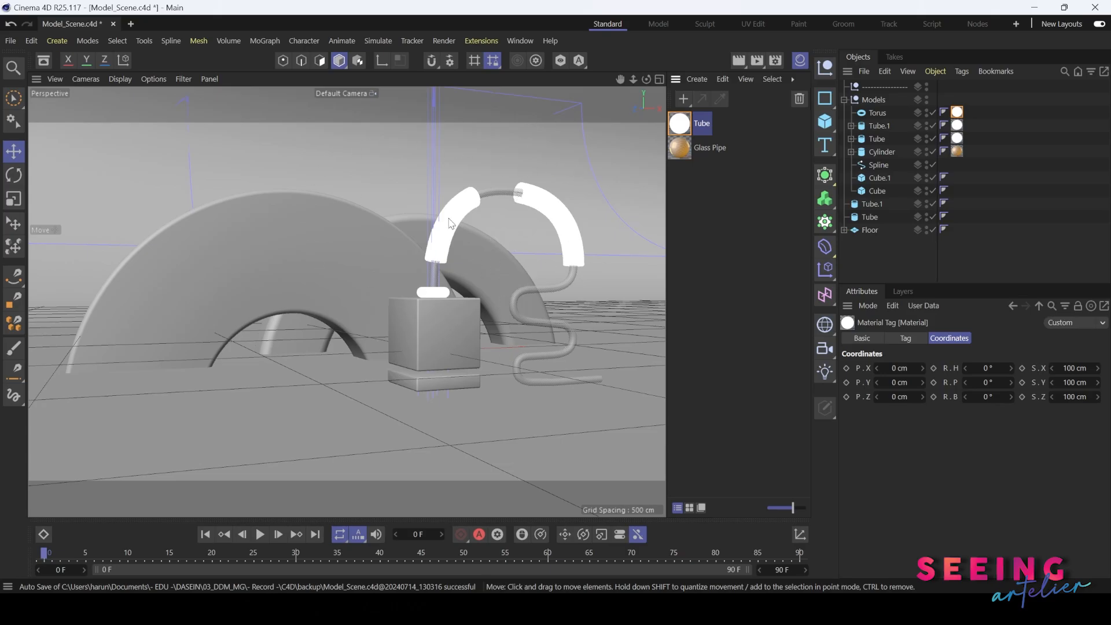
Reopen the Tube material's settings and load a Fresnel shader as the Luminance texture.
left_click(122, 78)
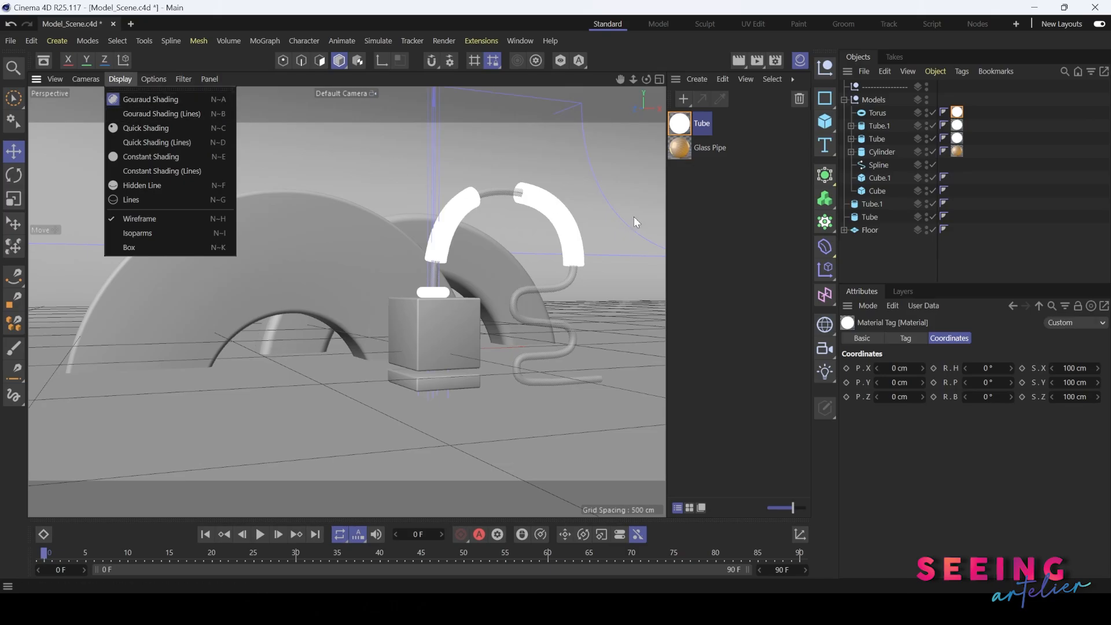
mouse_move(728, 608)
left_click(822, 547)
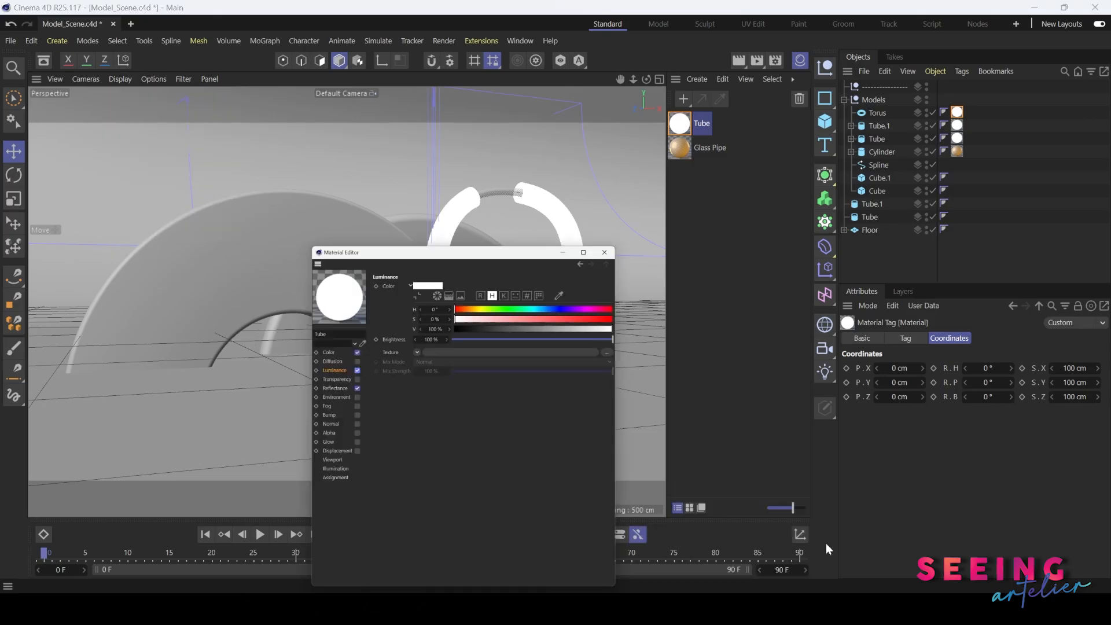
left_click_drag(426, 102, 834, 84)
left_click_drag(730, 80, 771, 84)
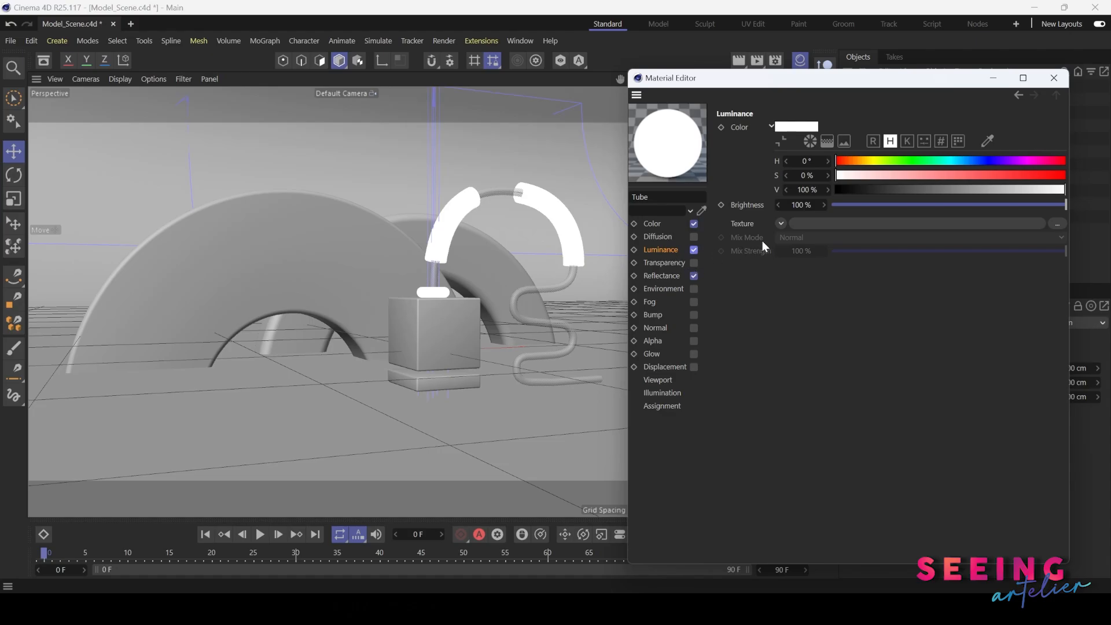
left_click(782, 224)
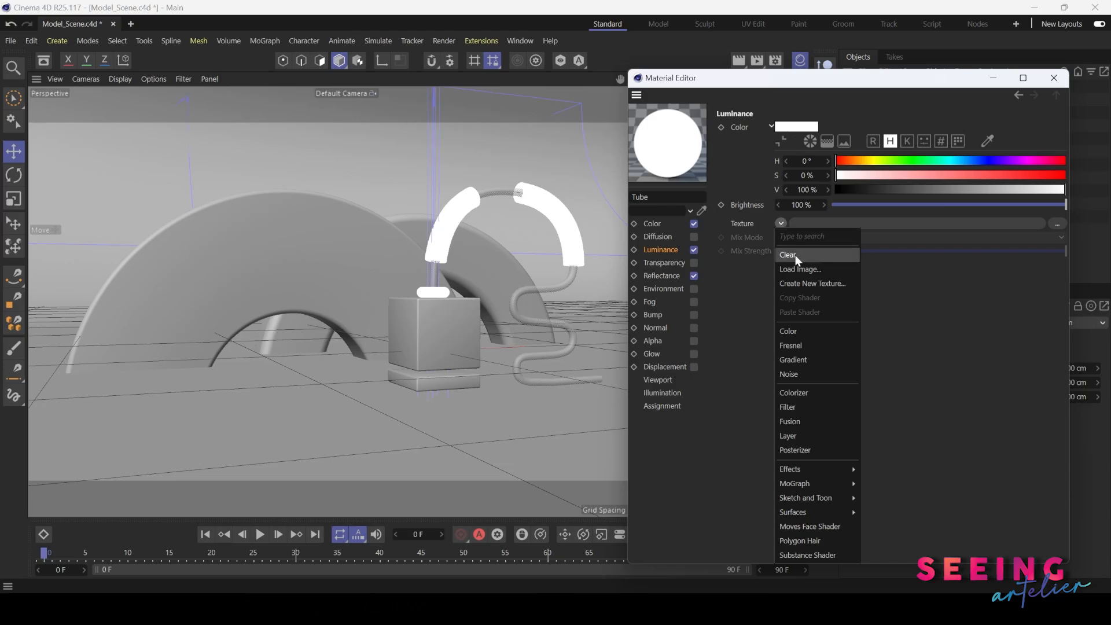
left_click(808, 346)
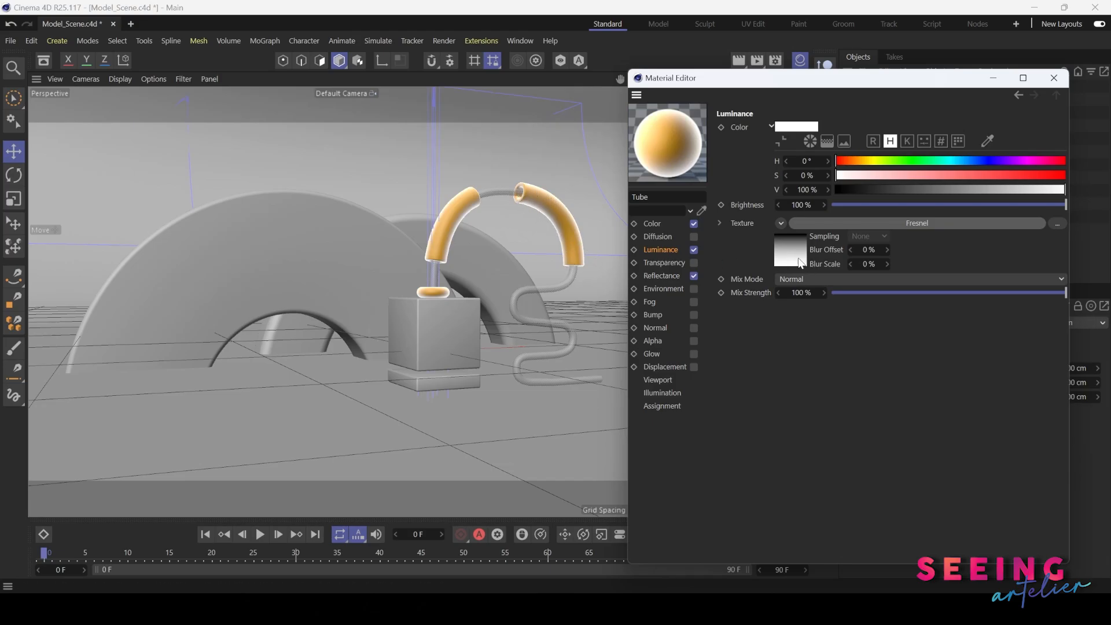
Change the Fresnel gradient's white knot to light yellow with H 51° and V 100%.
left_click(828, 223)
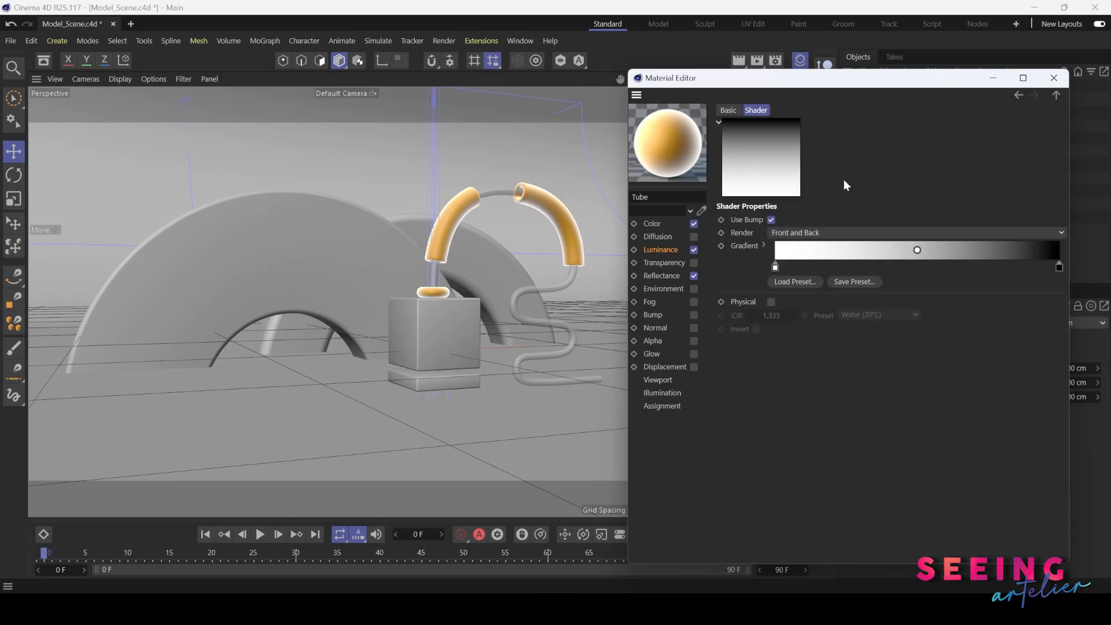
left_click(776, 268)
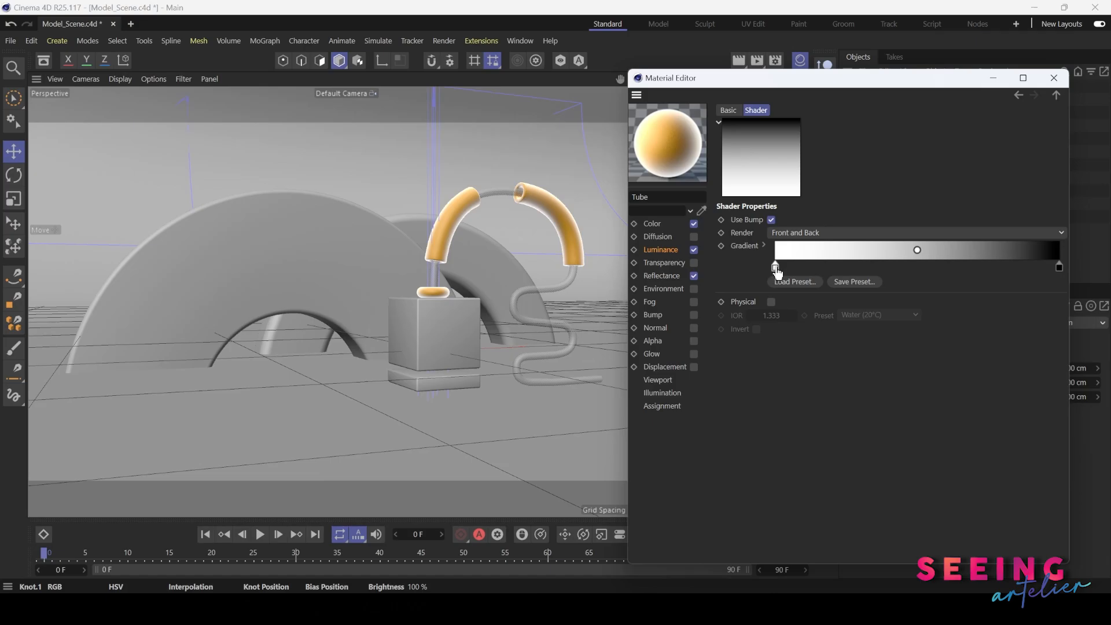
double_click(775, 268)
left_click_drag(776, 181, 834, 236)
left_click(794, 350)
left_click_drag(925, 364, 903, 364)
key("Return")
double_click(775, 267)
left_click(804, 306)
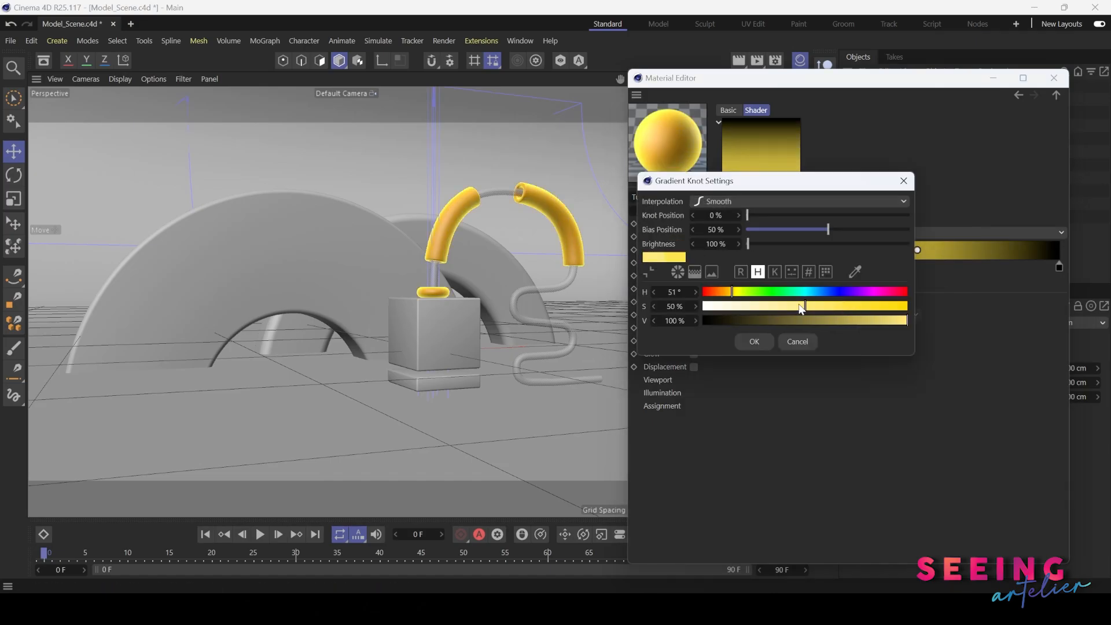
key("Return")
Change the Fresnel gradient's black knot to orange with H 33°, S 94%, V 100%.
double_click(1059, 268)
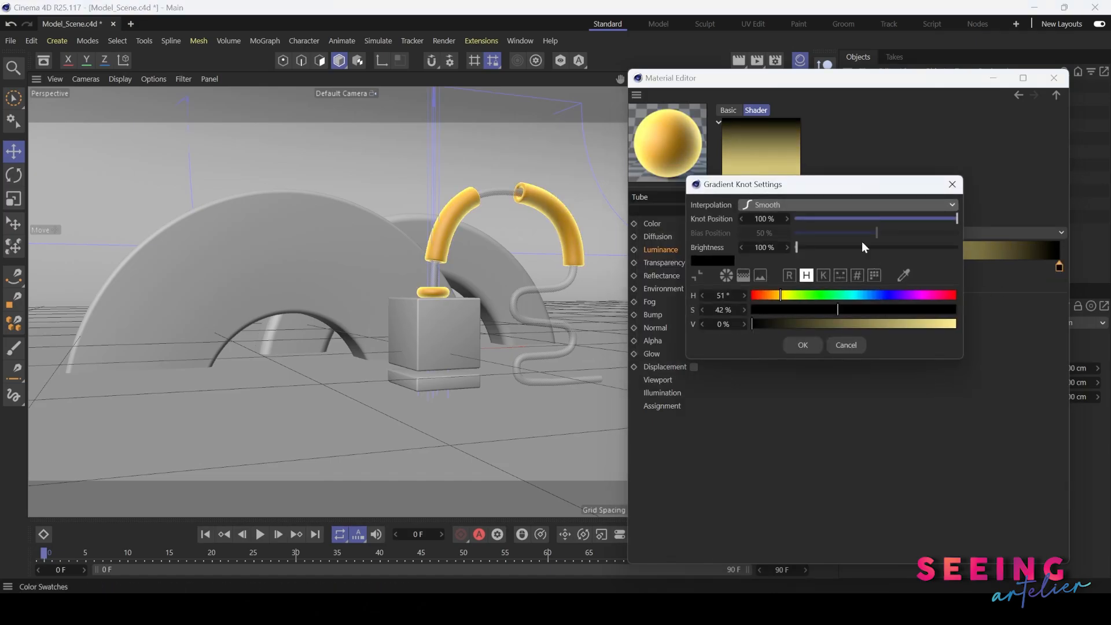
left_click_drag(769, 184, 848, 235)
left_click_drag(855, 347, 848, 349)
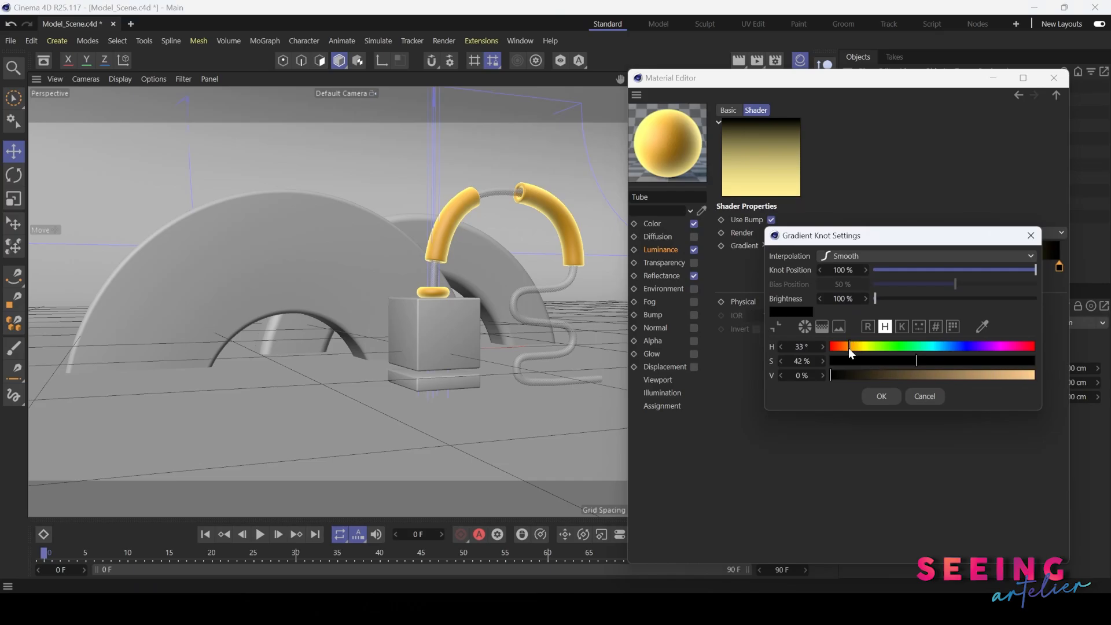
left_click(963, 361)
left_click_drag(937, 374, 1034, 374)
left_click(1022, 361)
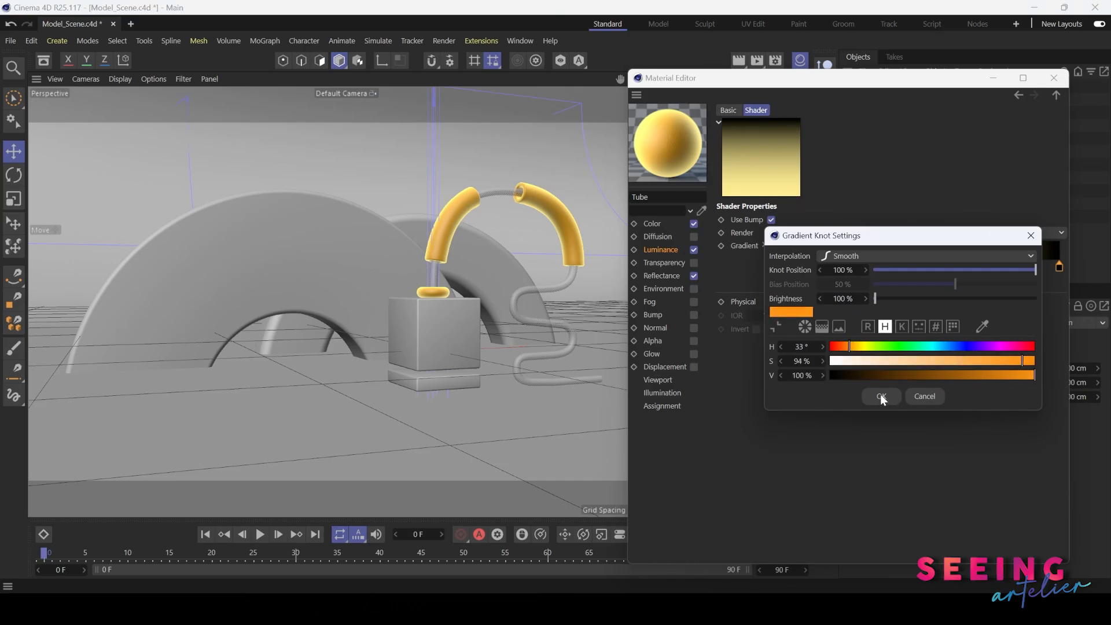
left_click(881, 396)
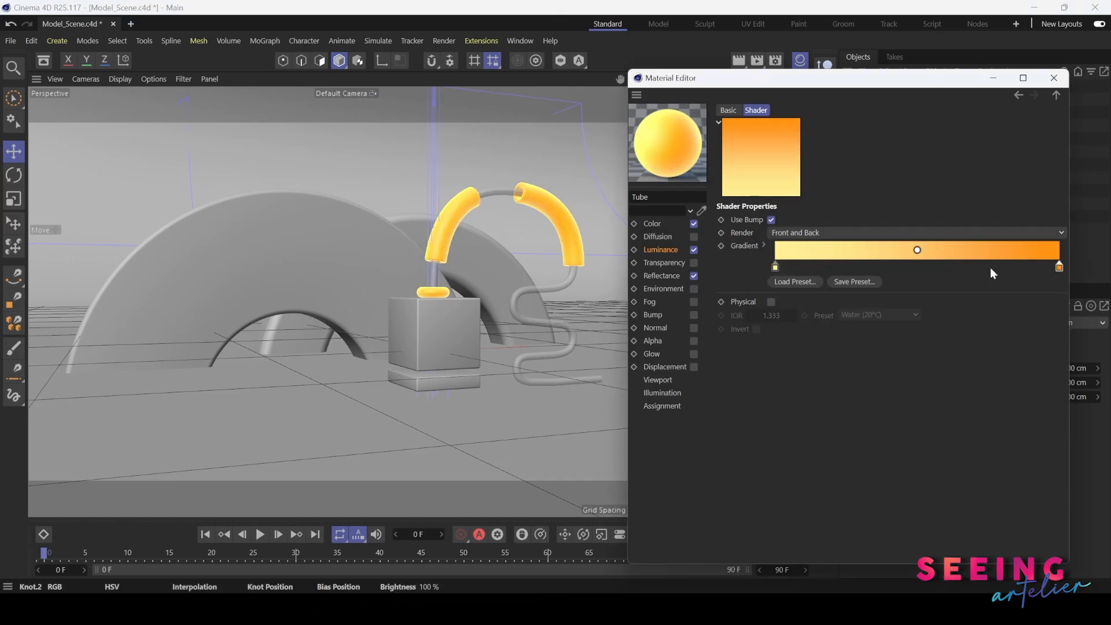
Shift the gradient's midpoint toward the yellow knot and set the orange knot to H 29°, S 95%, V 100%.
left_click_drag(919, 254, 861, 255)
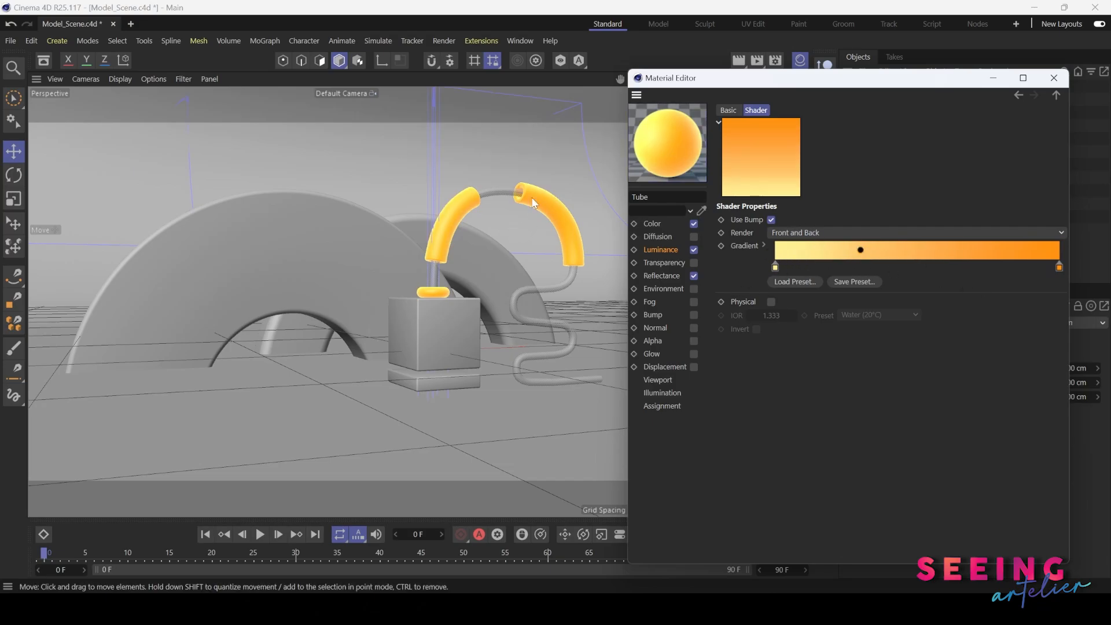
double_click(1059, 267)
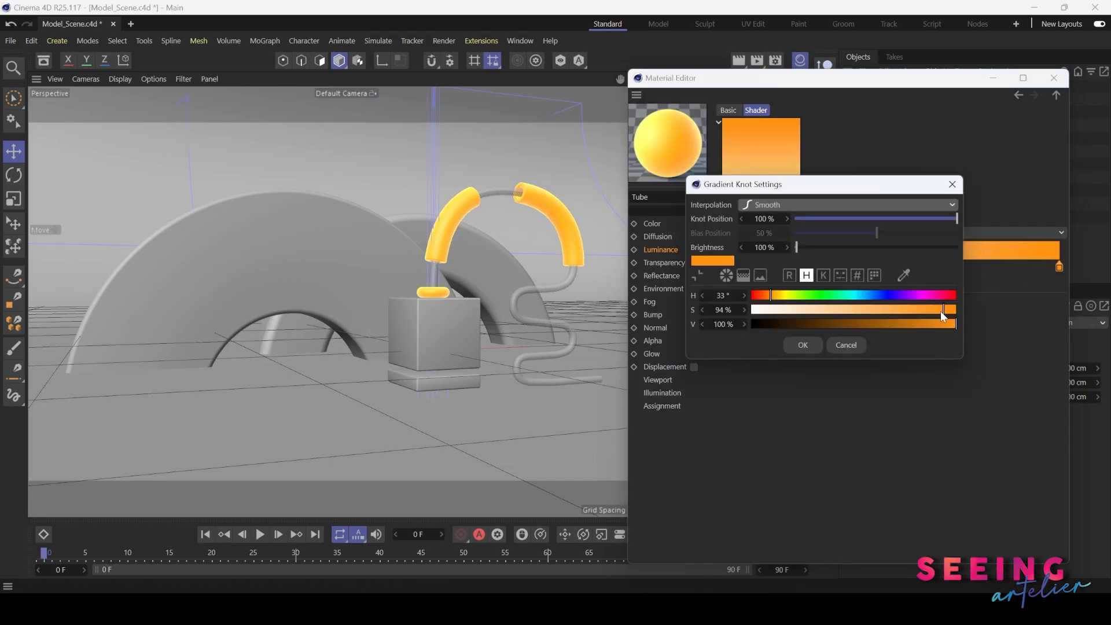
left_click(768, 297)
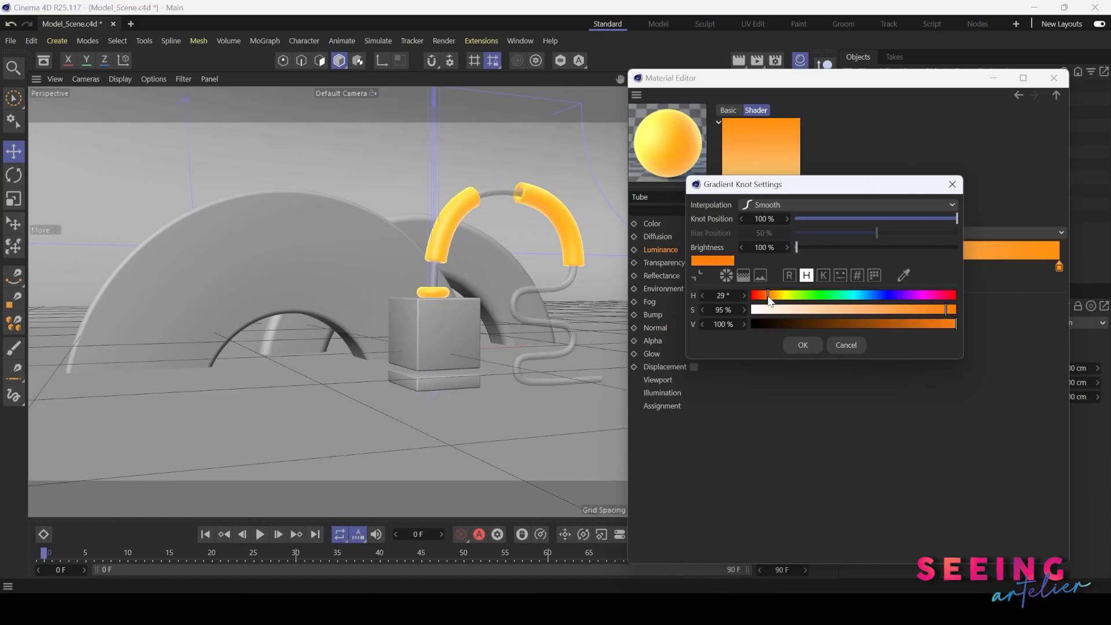
key("Return")
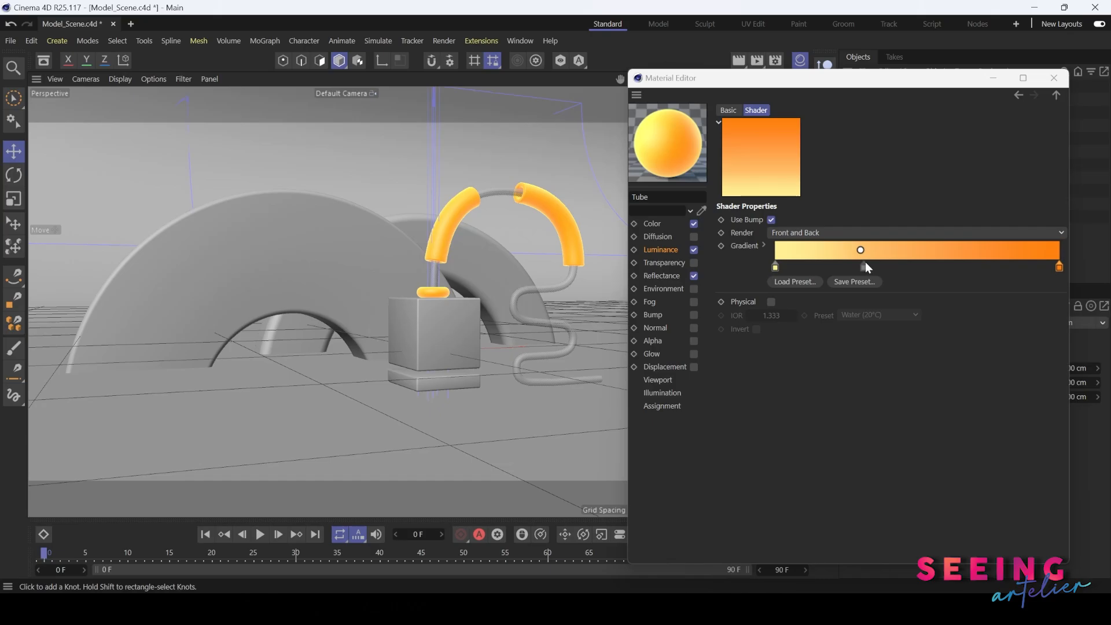
Try reversing the Fresnel gradient's knots, restore the yellow-to-orange order with knots at both ends, and move the midpoint to about the centre.
left_click_drag(860, 250, 888, 250)
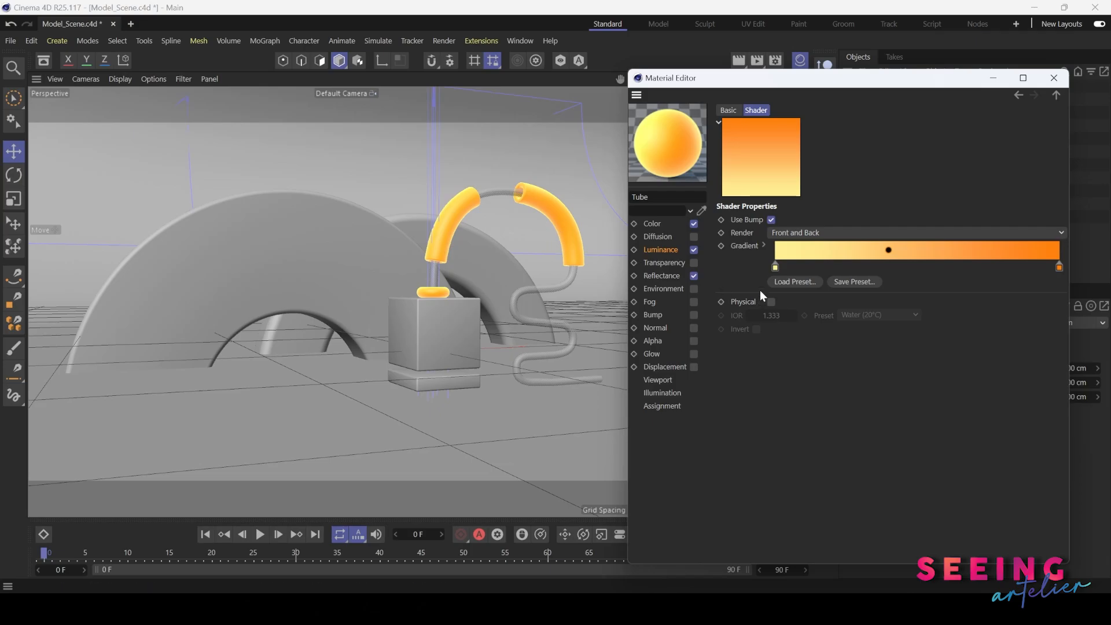
left_click_drag(775, 267, 903, 268)
left_click(1059, 268)
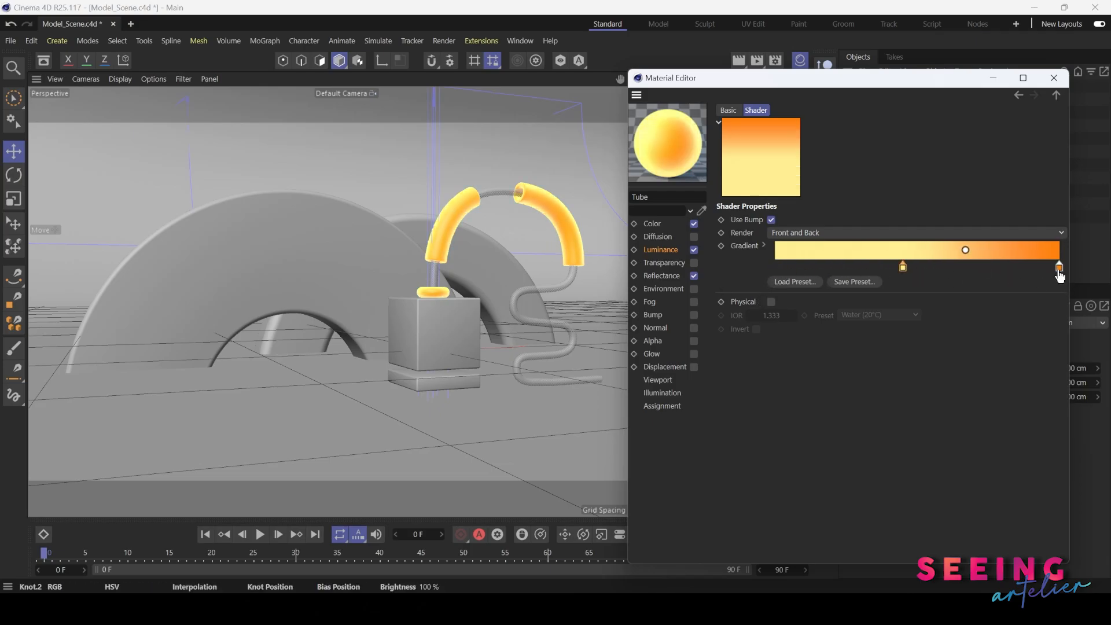
left_click_drag(1058, 269, 775, 268)
left_click_drag(903, 268, 1059, 267)
left_click_drag(918, 250, 890, 252)
mouse_move(1060, 268)
left_mouse_down()
mouse_move(816, 267)
mouse_move(1059, 267)
left_mouse_up()
left_click_drag(816, 267, 774, 268)
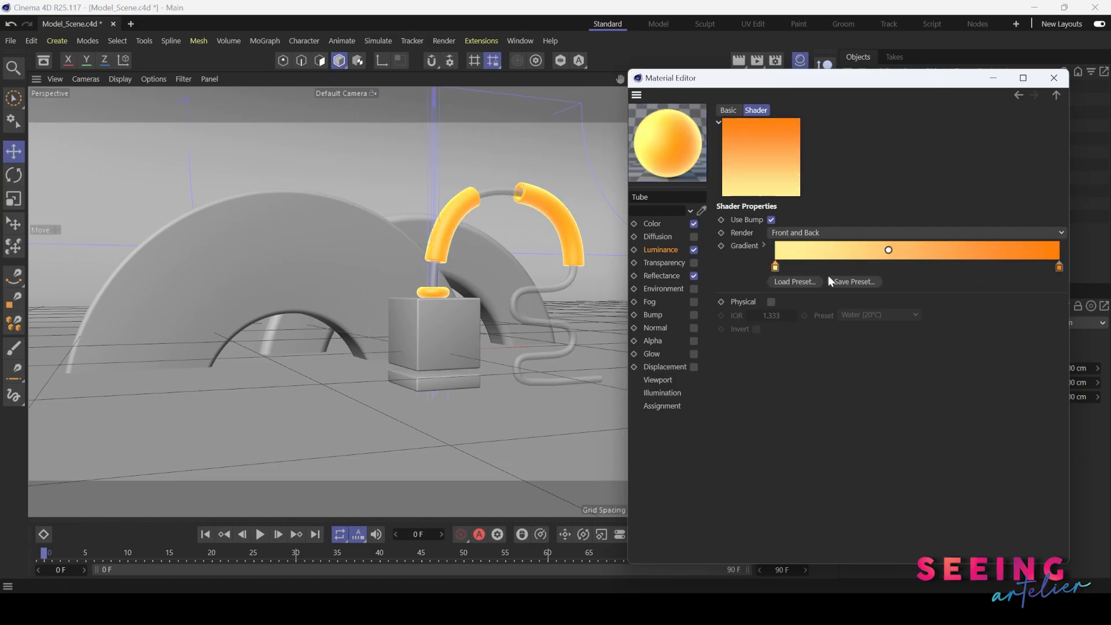
left_click_drag(889, 250, 918, 253)
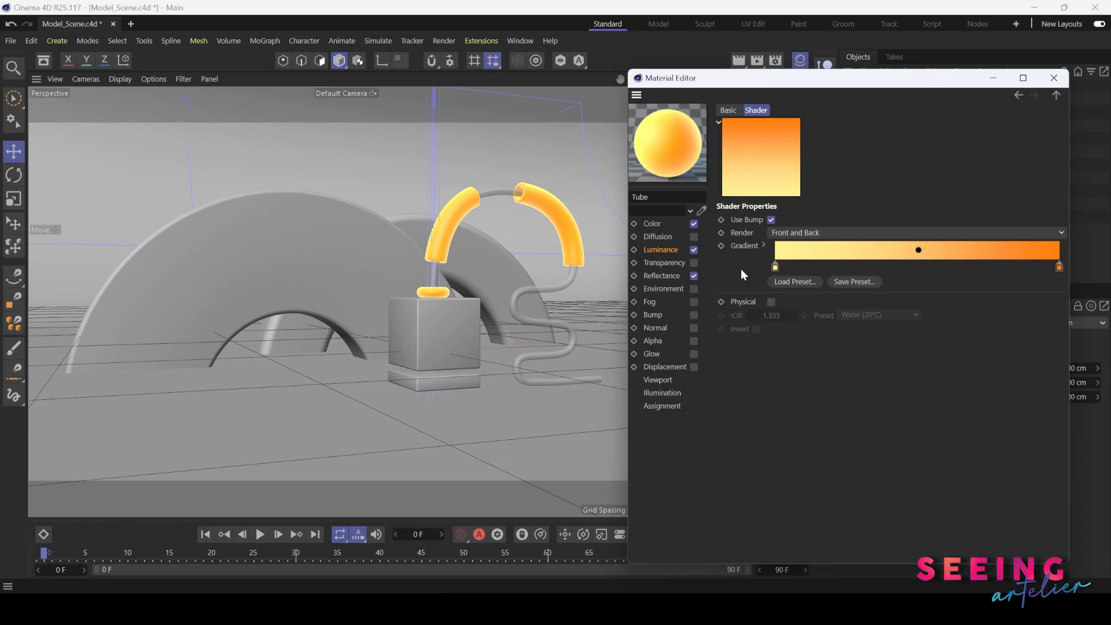
Leave the Tube material's settings, create a new default material and open it for editing.
left_click(661, 276)
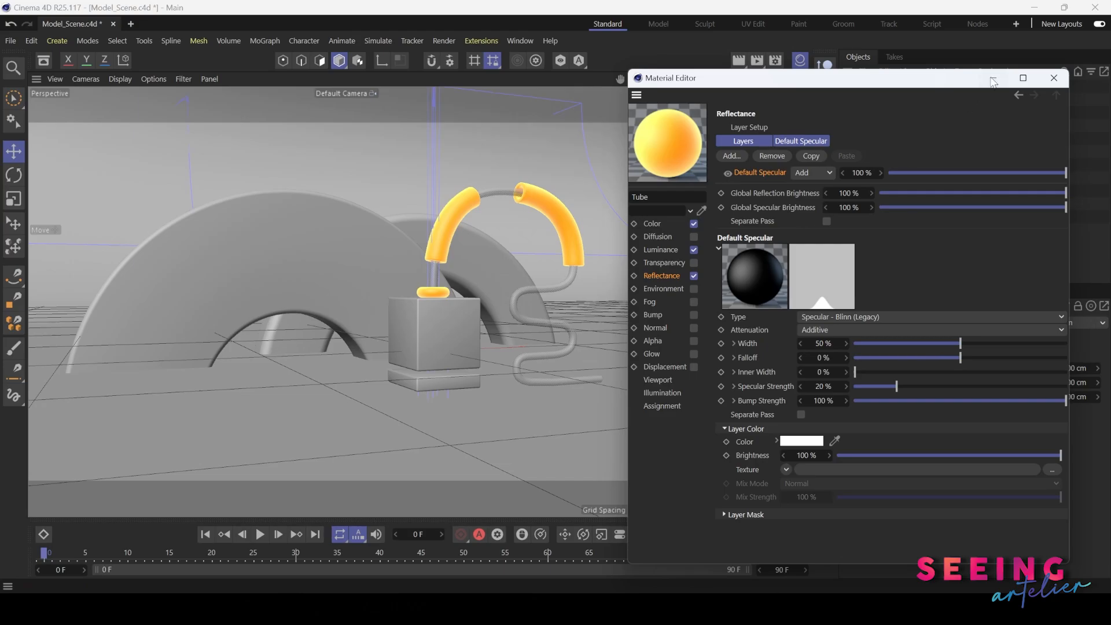
left_click(1054, 77)
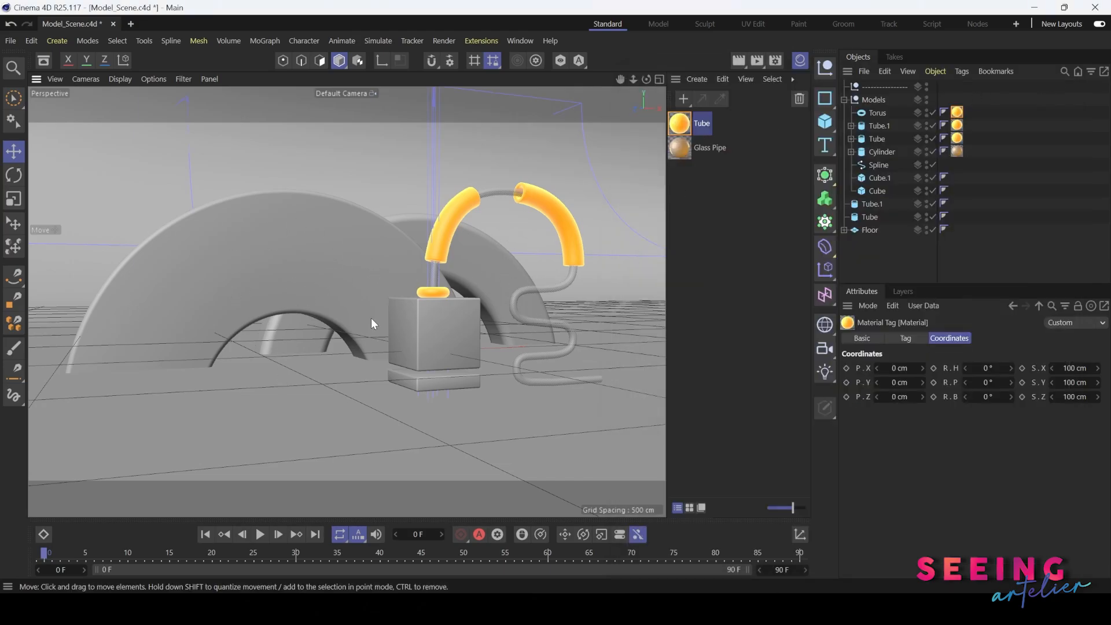
left_click(710, 82)
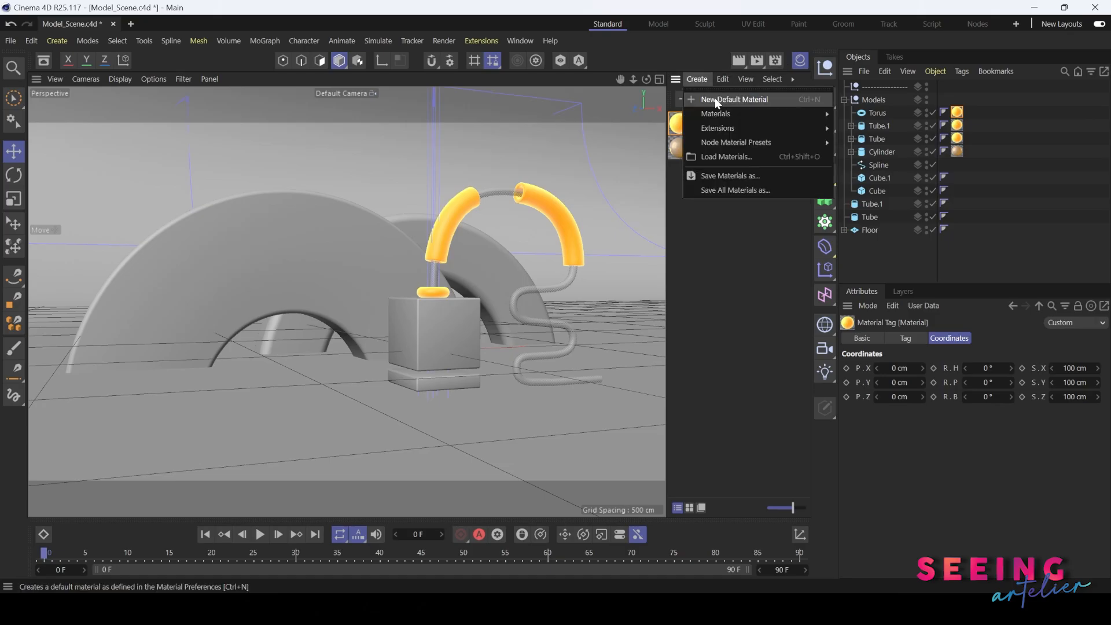
left_click(714, 98)
double_click(678, 125)
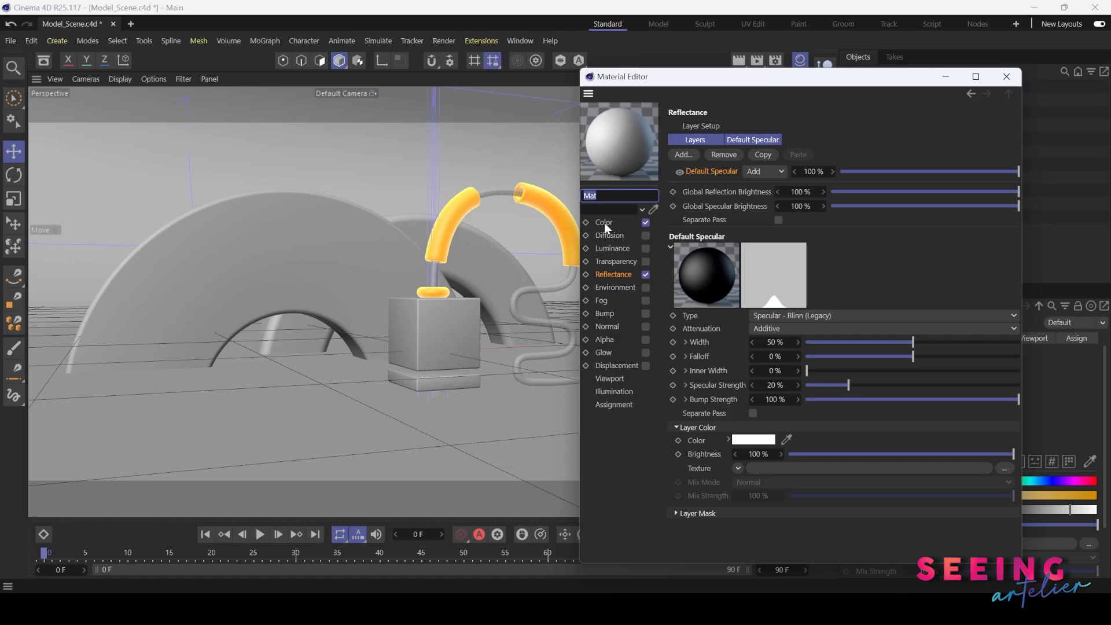
Assign a Layer shader as the new material's Color texture and open the shader's properties.
left_click(604, 223)
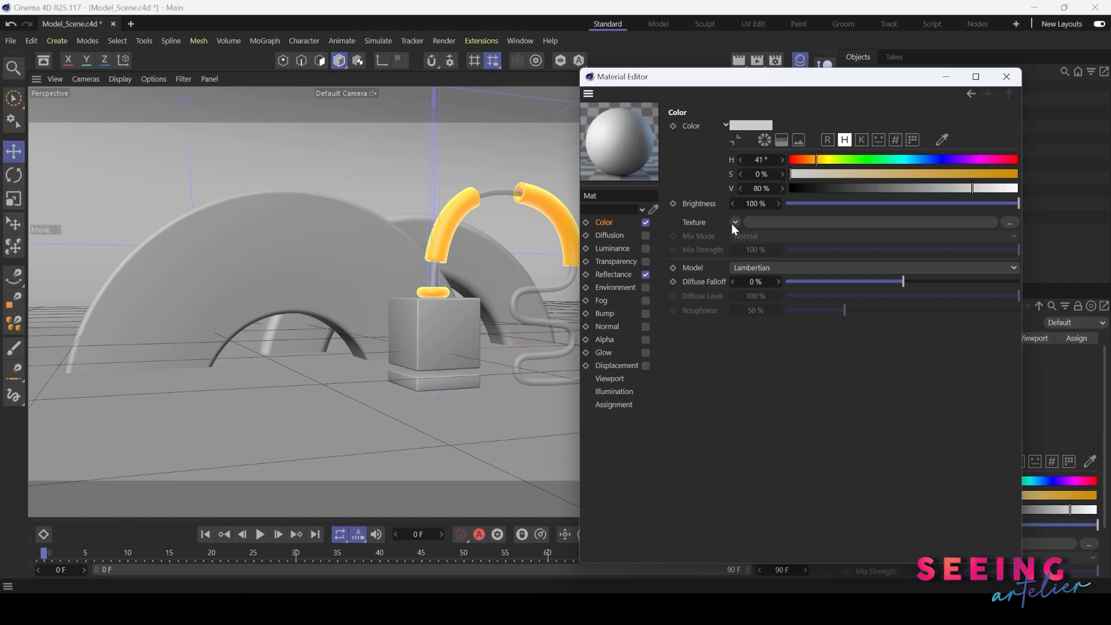
left_click(734, 222)
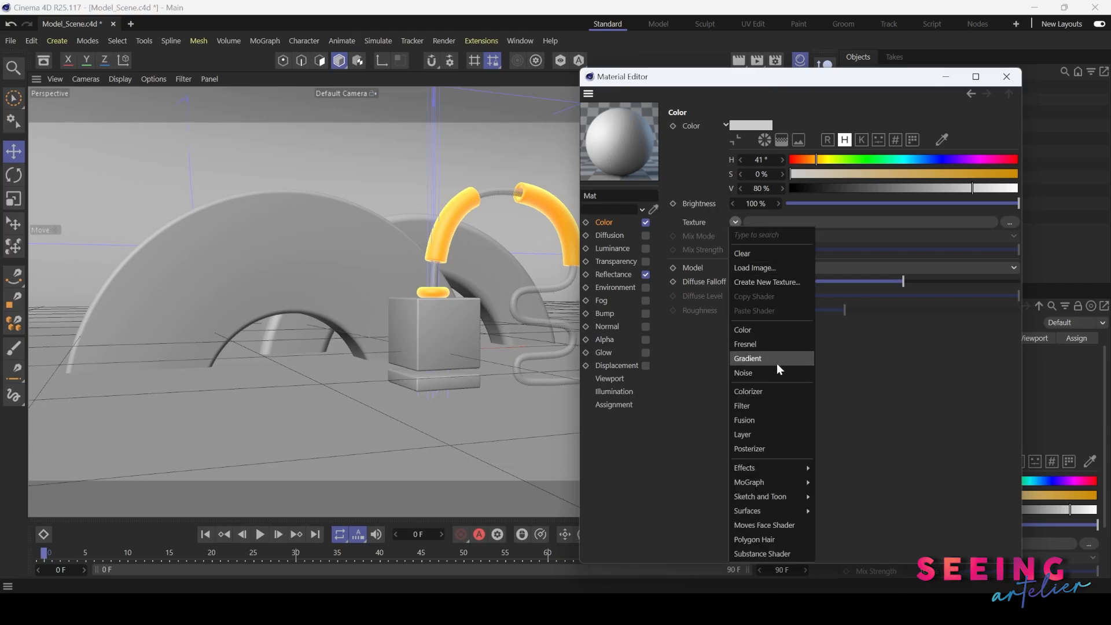
left_click(746, 435)
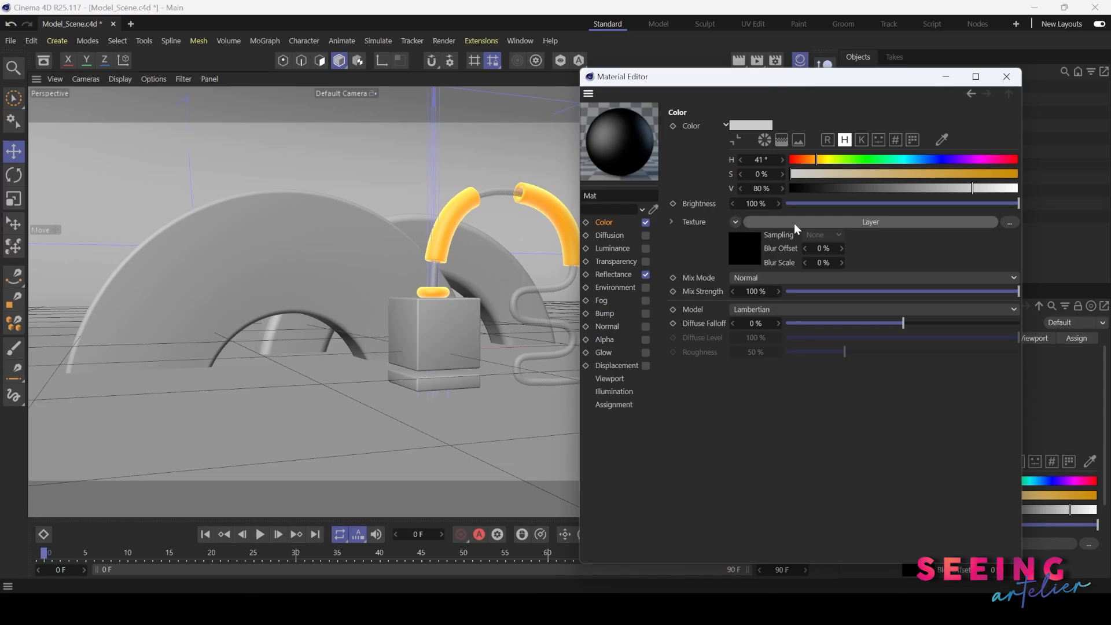
left_click(743, 248)
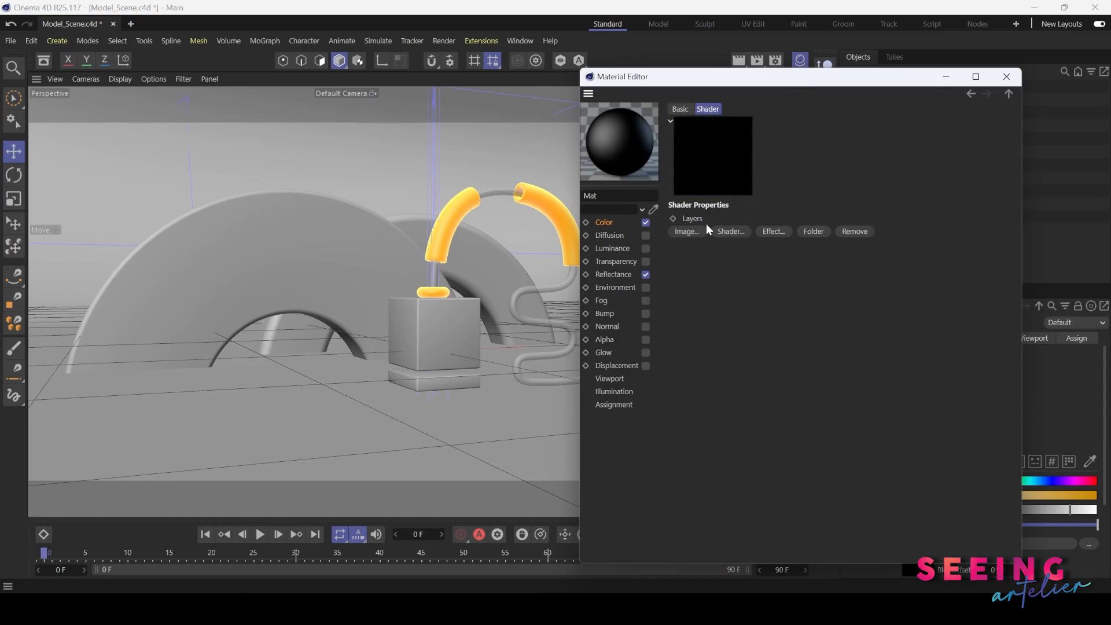
left_click(724, 230)
left_click(689, 232)
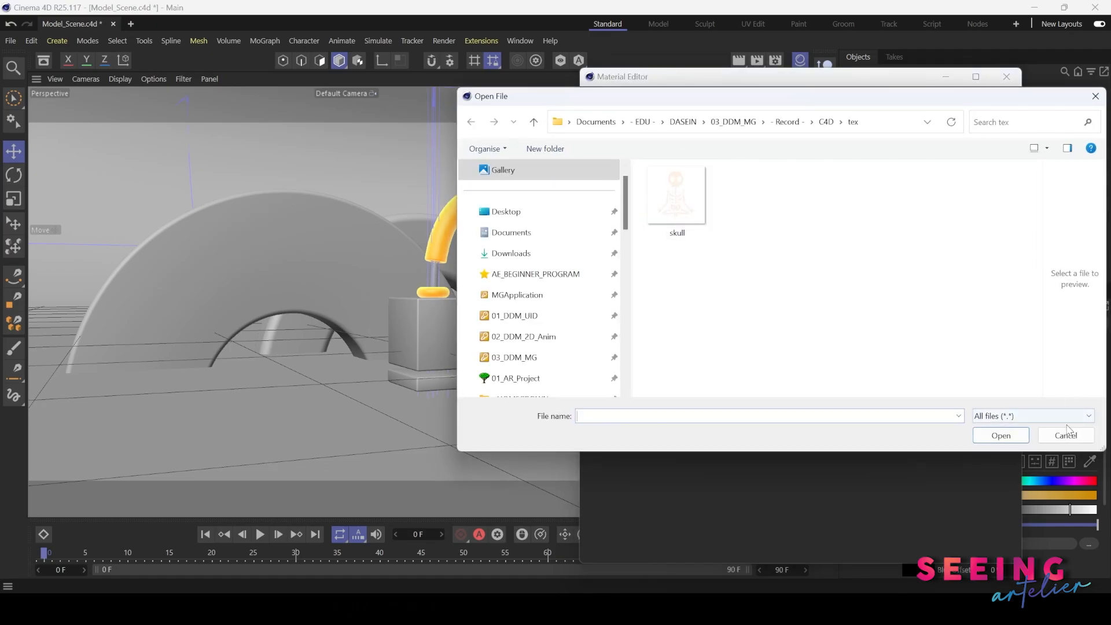
left_click(1058, 429)
Add a Color layer to the Layer shader and make it light peach with H 22°, S 20%, V 100%.
left_click(730, 232)
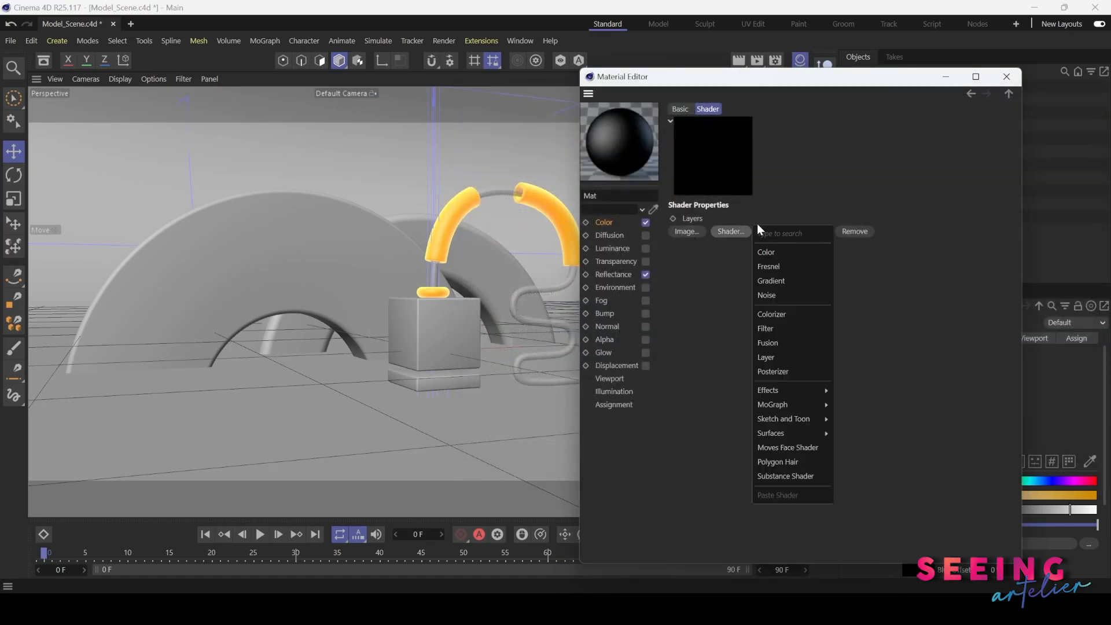
left_click(788, 256)
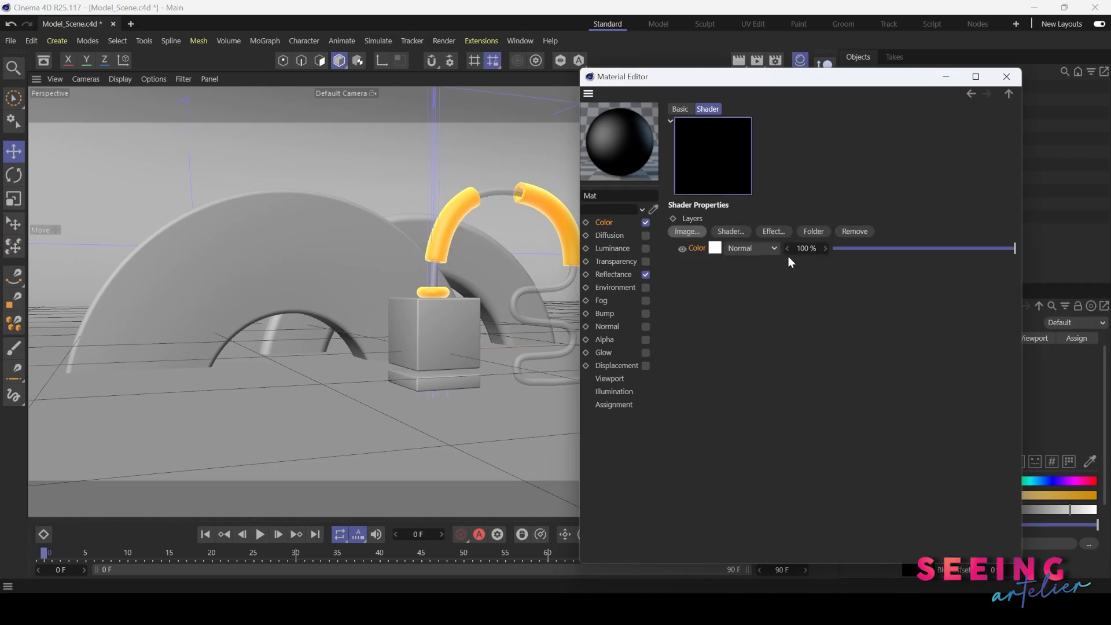
left_click(713, 247)
mouse_move(788, 252)
left_mouse_down()
mouse_move(827, 267)
mouse_move(793, 252)
left_mouse_up()
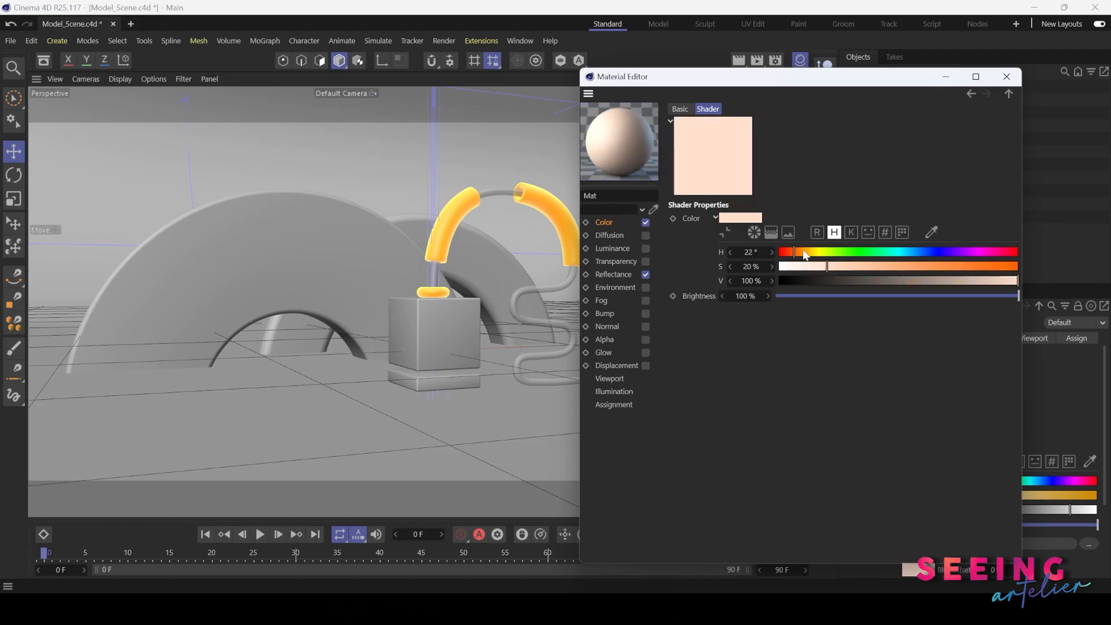
left_click(1006, 95)
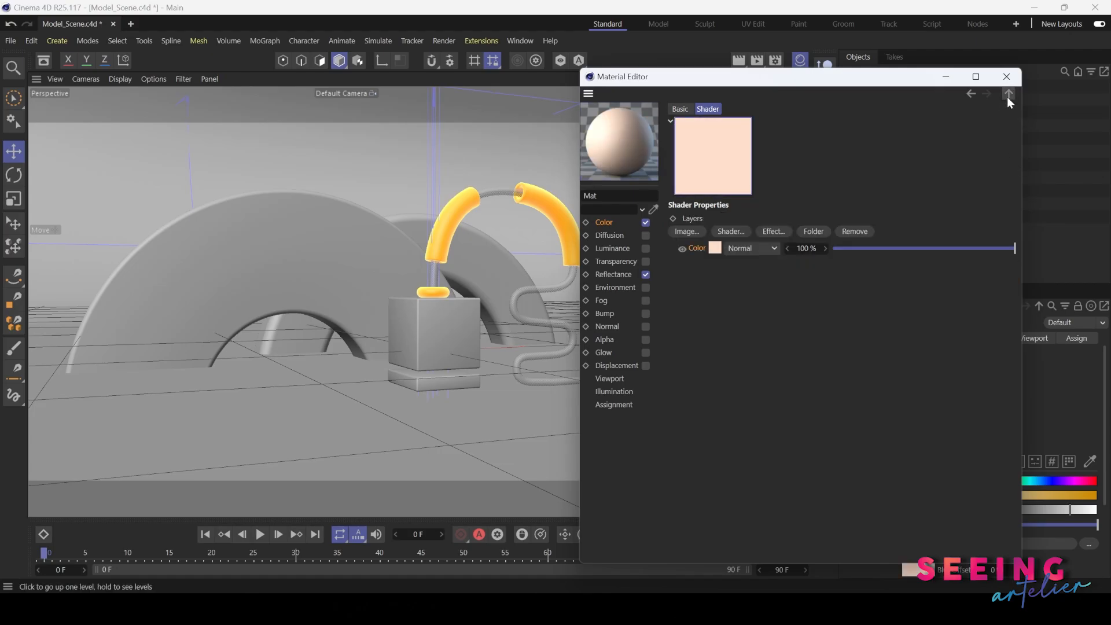
Add a Noise layer above the peach Color layer and set its blend mode to Multiply.
left_click(732, 232)
left_click(789, 294)
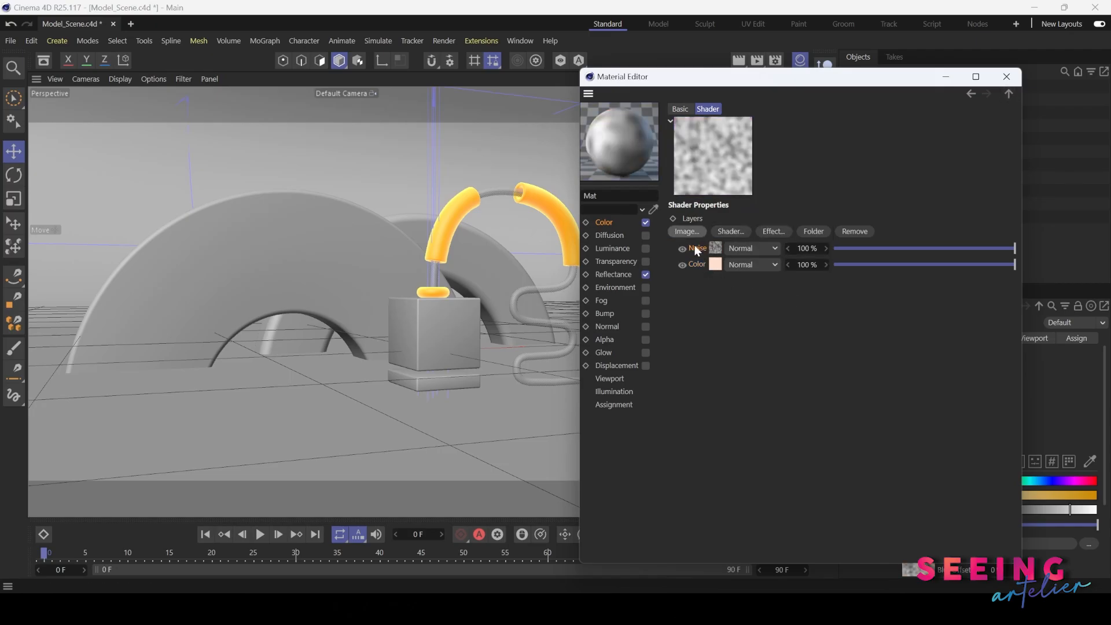
left_click(734, 248)
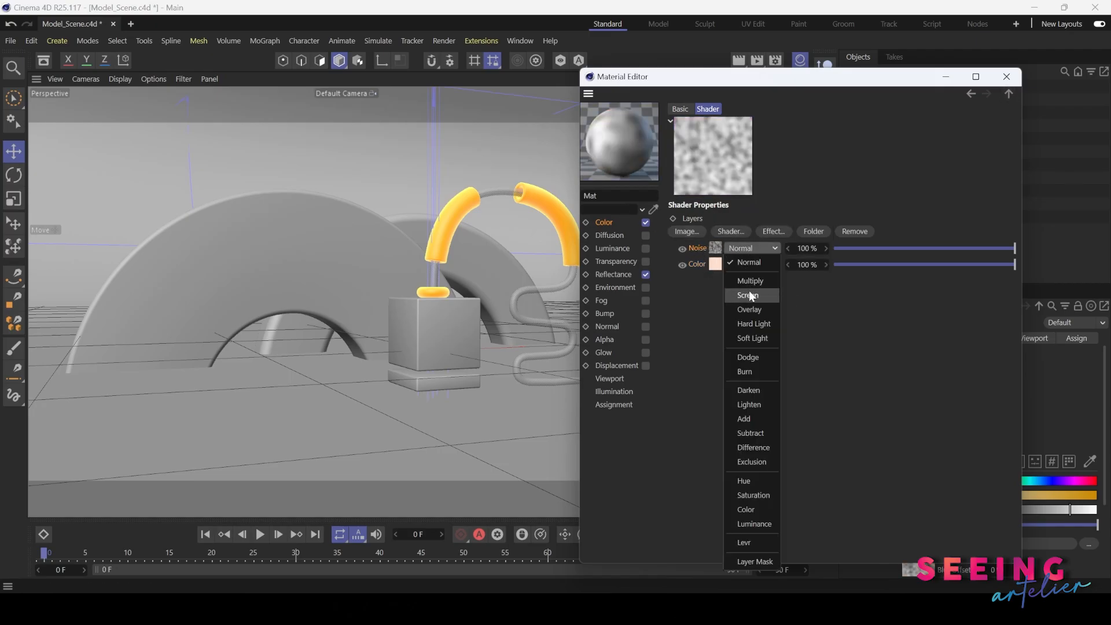
left_click(750, 281)
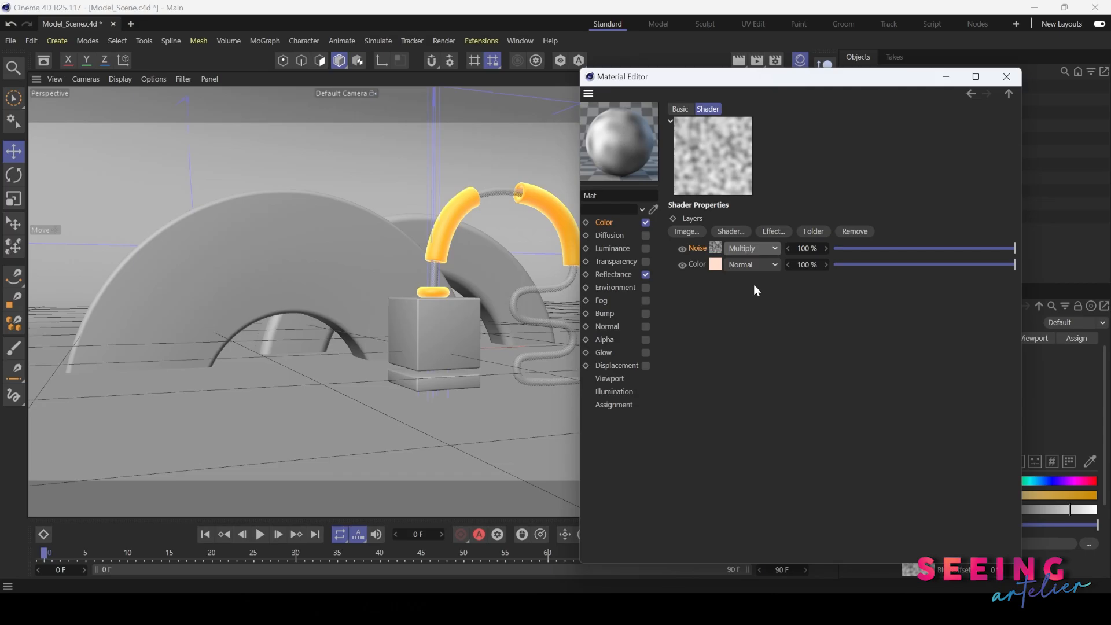
Change the Noise shader's Color 1 from black to light orange.
left_click(716, 253)
left_click(772, 218)
left_click(813, 345)
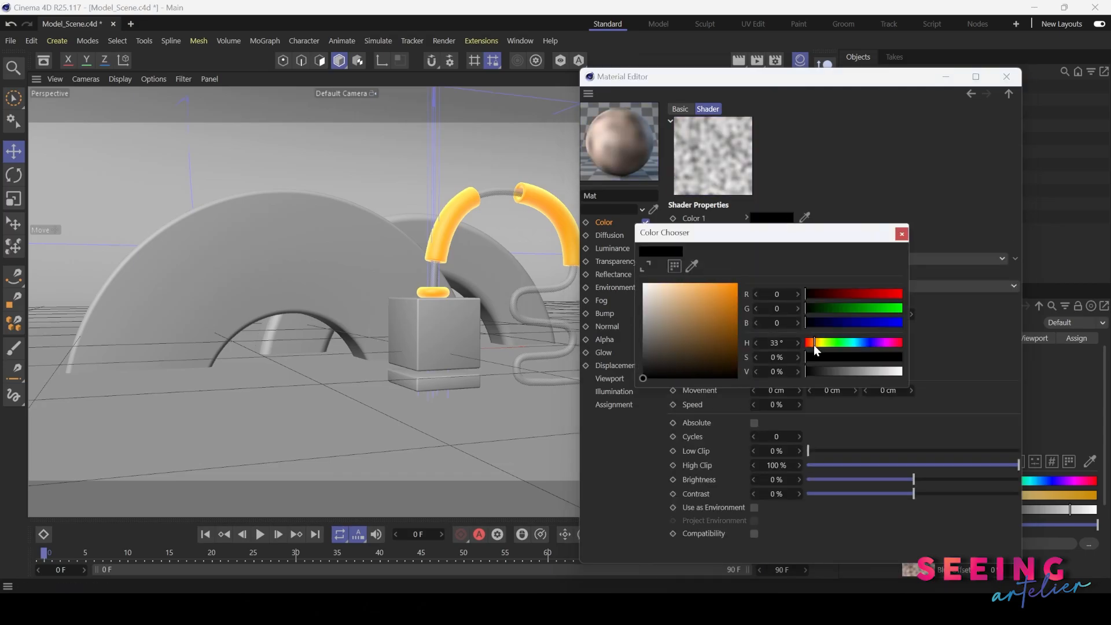
left_click(701, 291)
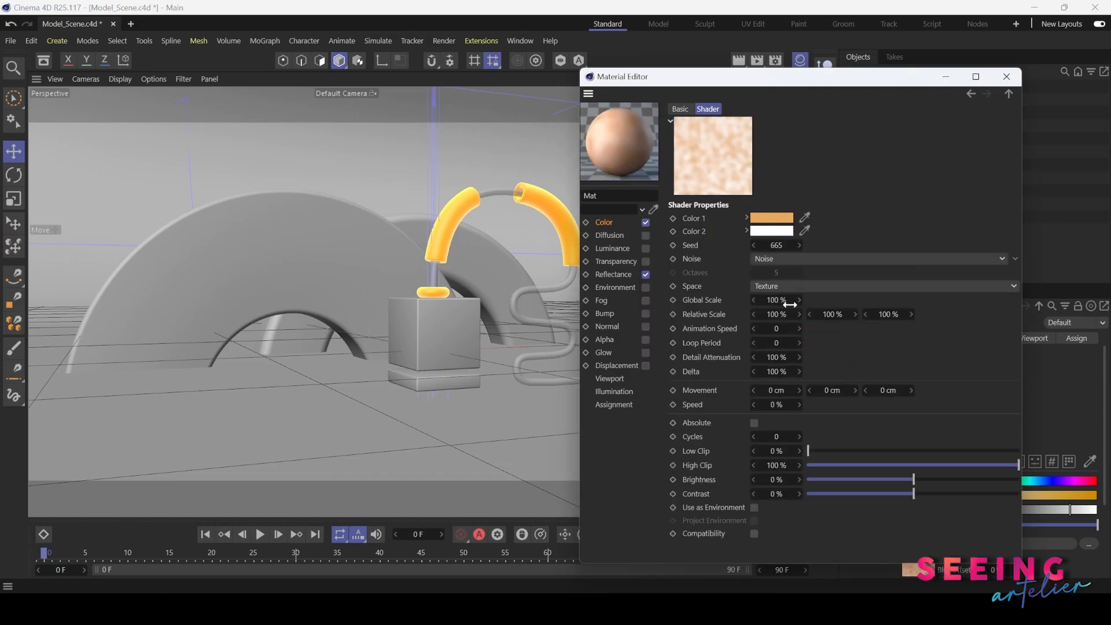
Try a 50% Global Scale for the noise, set it to 20%, and return to the layer list.
double_click(789, 304)
type("50")
key("Return")
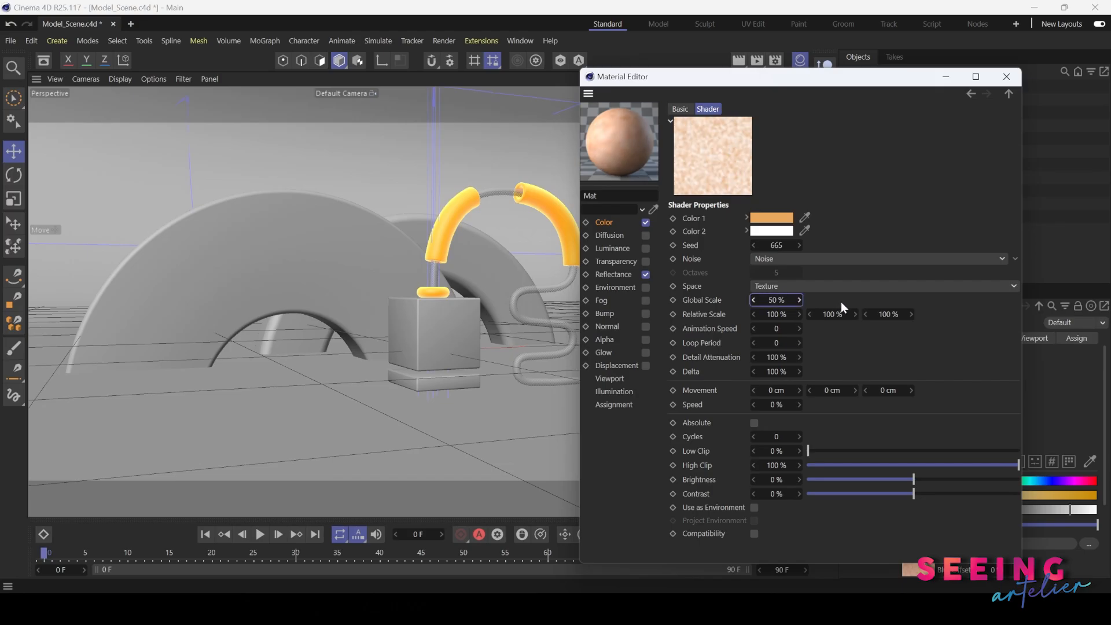
double_click(778, 299)
type("20")
key("Return")
left_click(1009, 95)
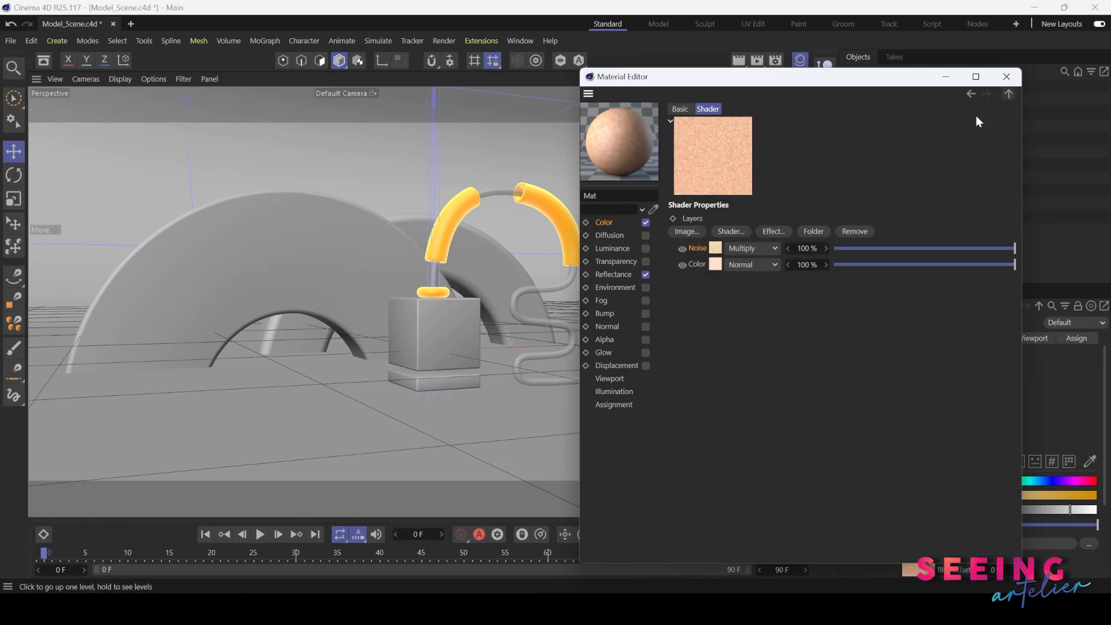
Lighten the Noise shader's Color 1 to pale orange with H 39°, S about 41%, V about 96%.
double_click(715, 248)
left_click(772, 218)
left_click_drag(826, 345, 830, 345)
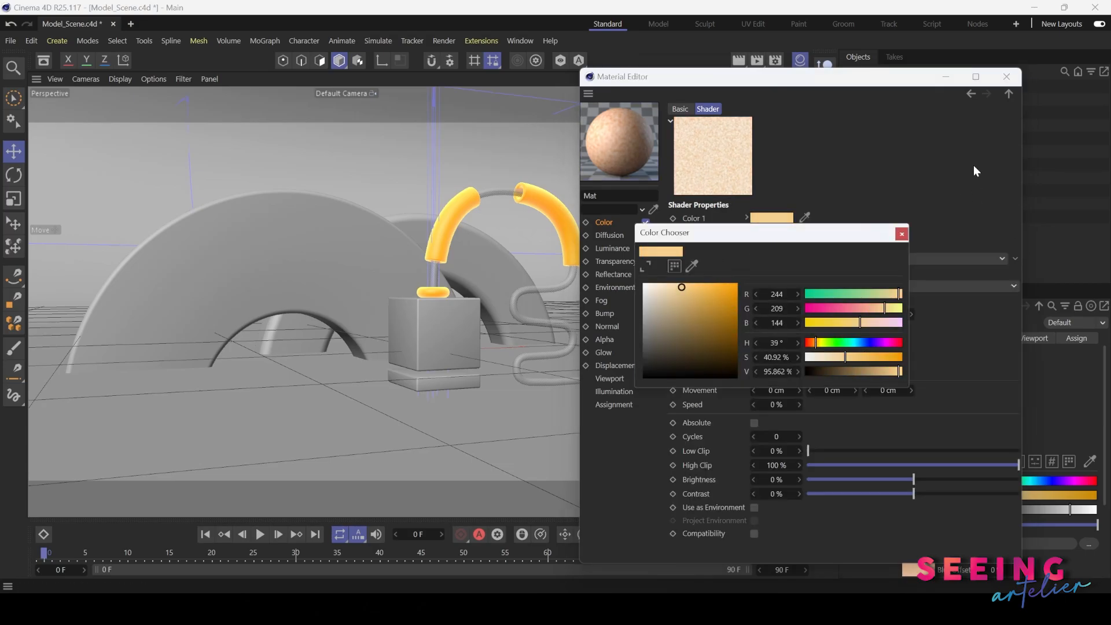
left_click(901, 234)
left_click(1009, 94)
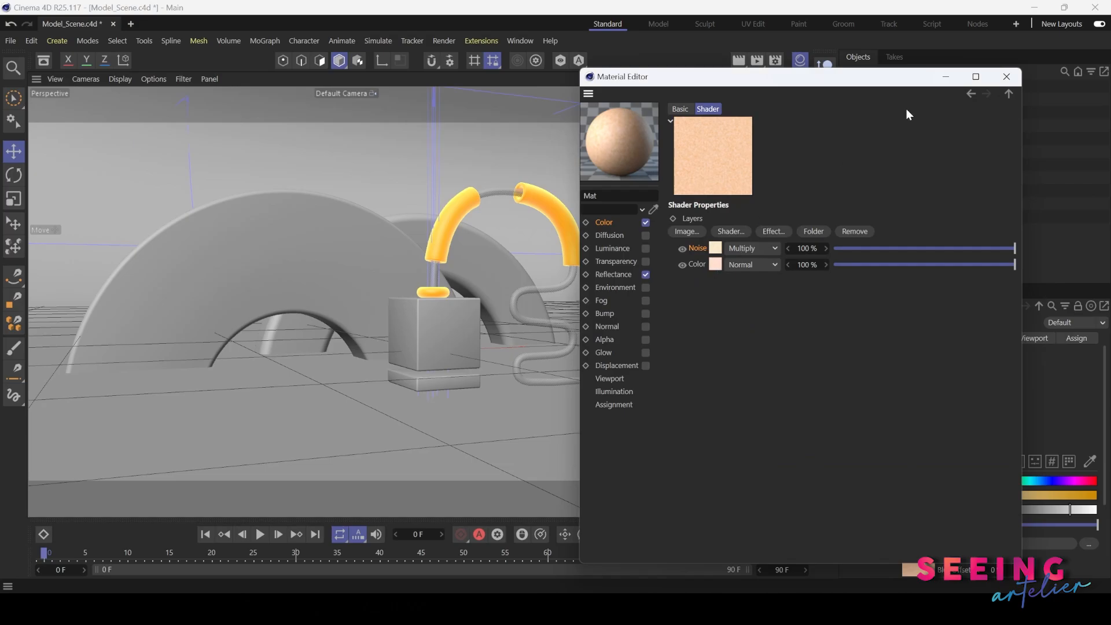
Apply the new peach material to the large front half-ring, moving the Material Editor aside to see the model.
left_click_drag(906, 77, 826, 255)
left_click_drag(681, 123, 866, 203)
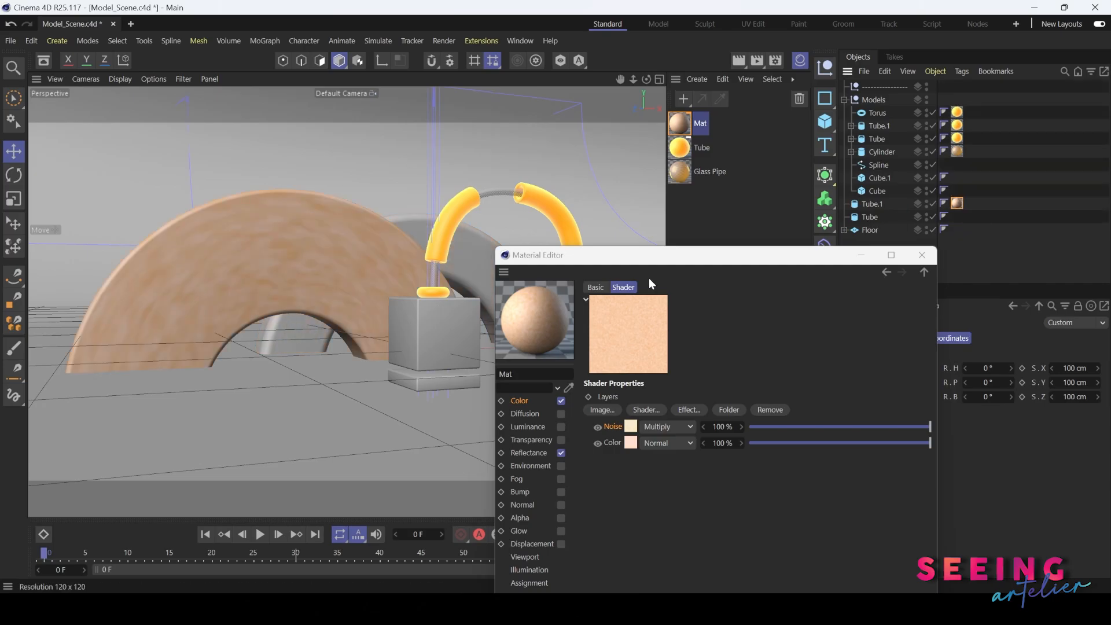
left_click_drag(652, 255, 733, 158)
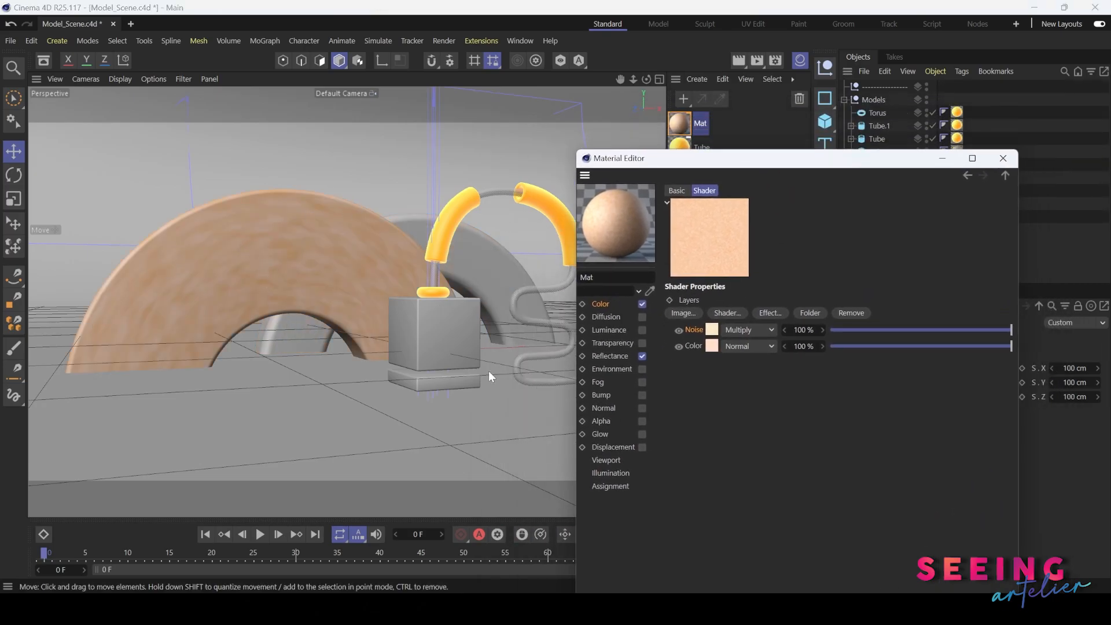
left_click_drag(777, 162, 712, 171)
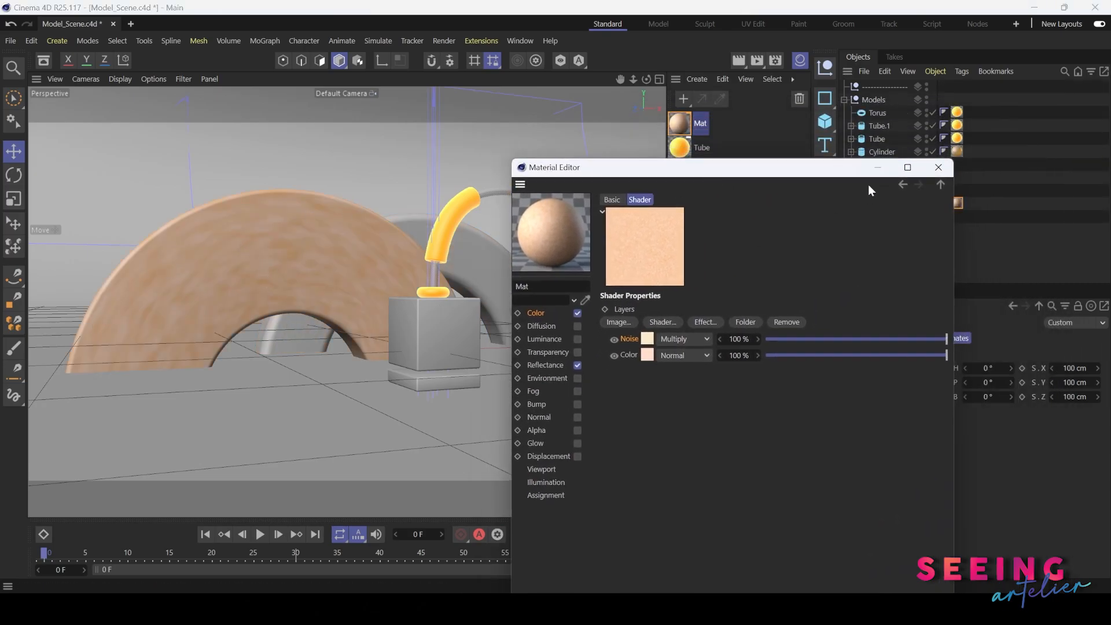
left_click_drag(815, 172, 899, 133)
Try different Width values for the peach material's Default Specular reflectance layer and set it to 20%.
left_click(631, 323)
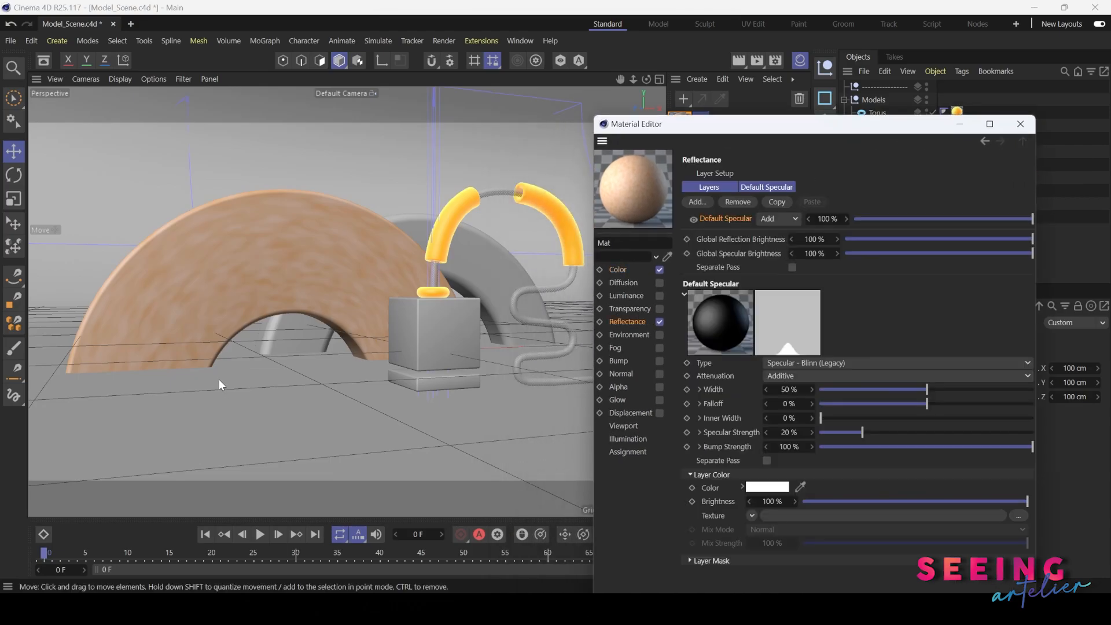
left_click_drag(218, 380, 300, 383, "alt")
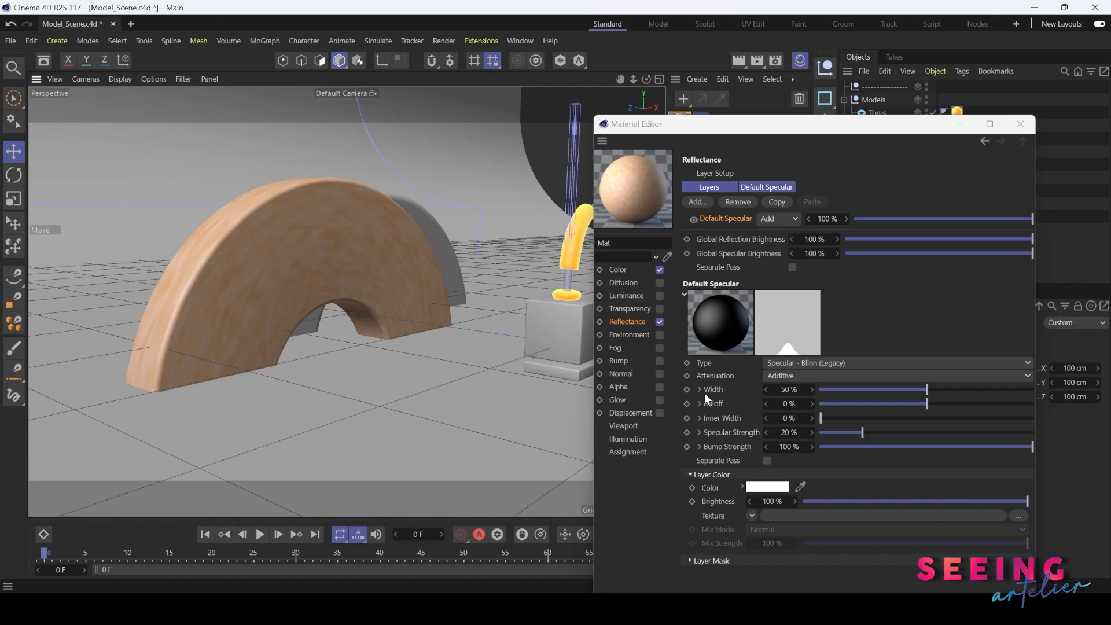
left_click_drag(928, 390, 875, 390)
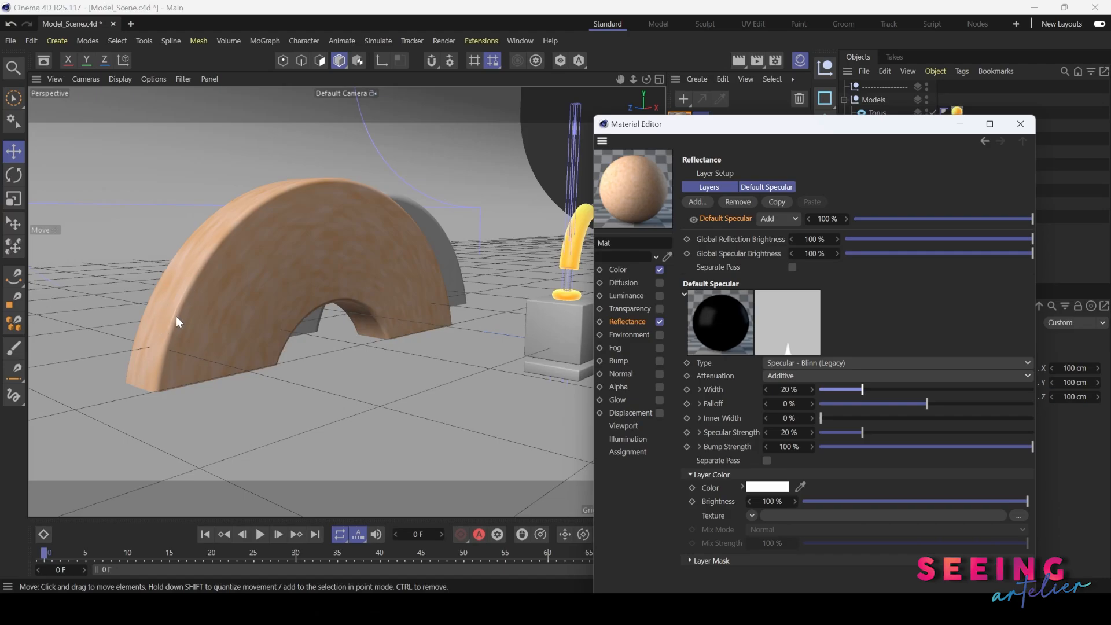
left_click_drag(867, 394, 1002, 392)
left_click_drag(919, 393, 866, 392)
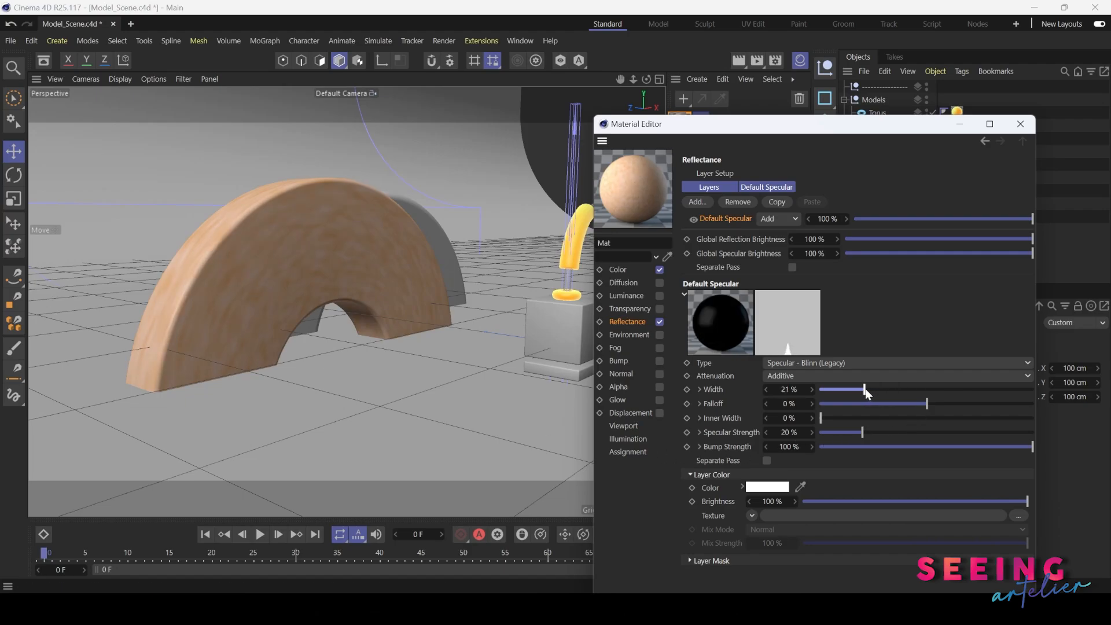
double_click(789, 389)
type("20")
key("Return")
Set the Default Specular's Falloff to 48%, Width to 25%, Inner Width to 28% and Specular Strength to 19%.
left_click_drag(929, 401, 958, 417)
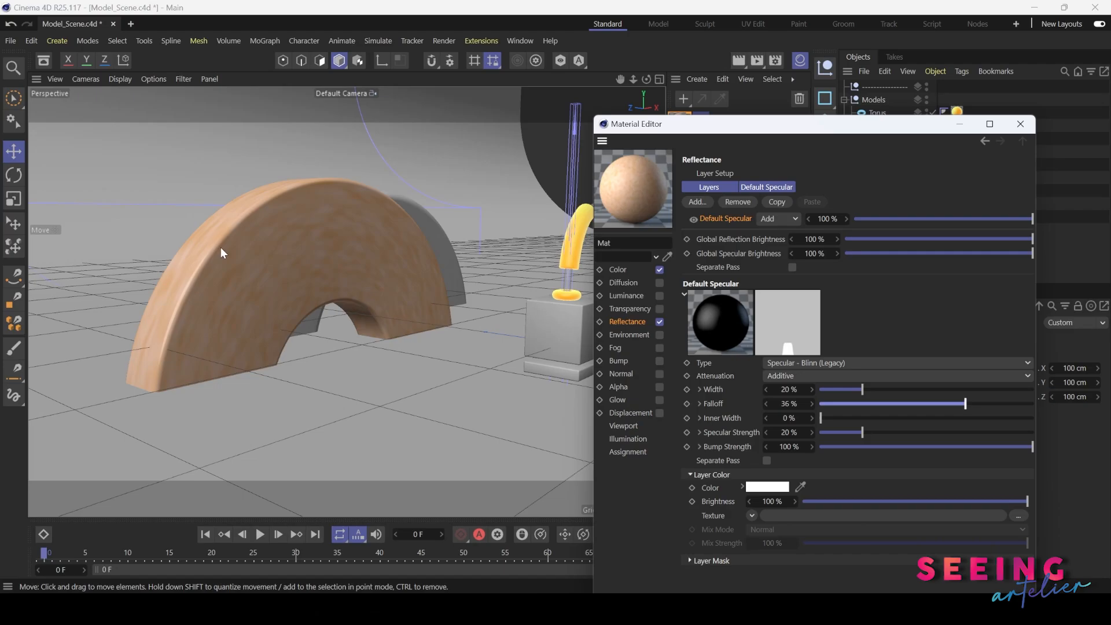
middle_click_drag(206, 322, 324, 319, "alt")
right_click_drag(324, 319, 395, 309, "alt")
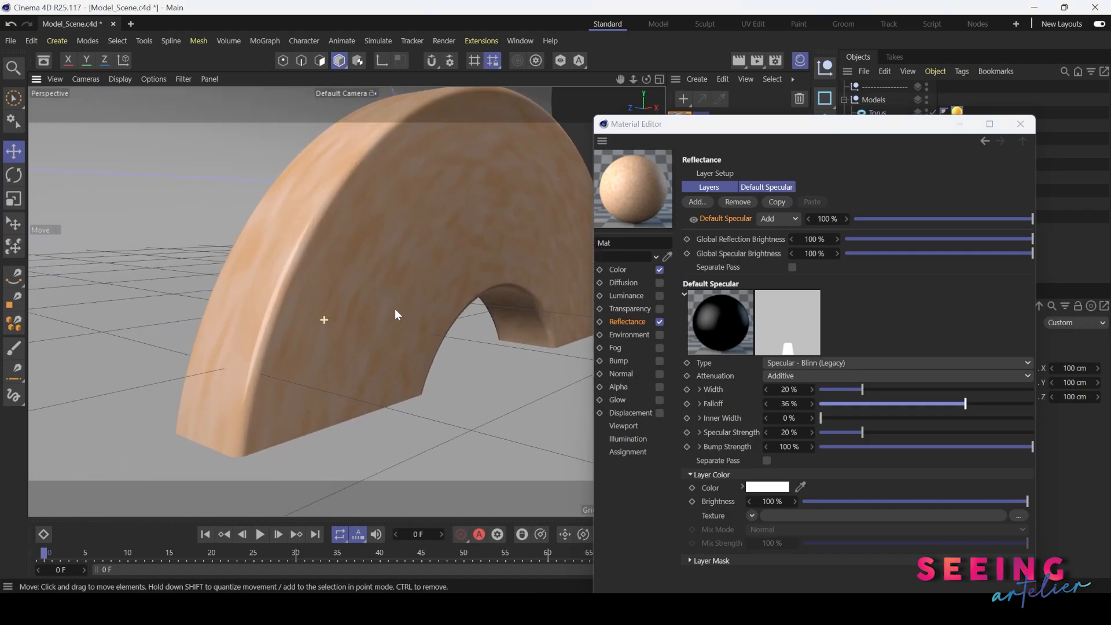
left_click(960, 405)
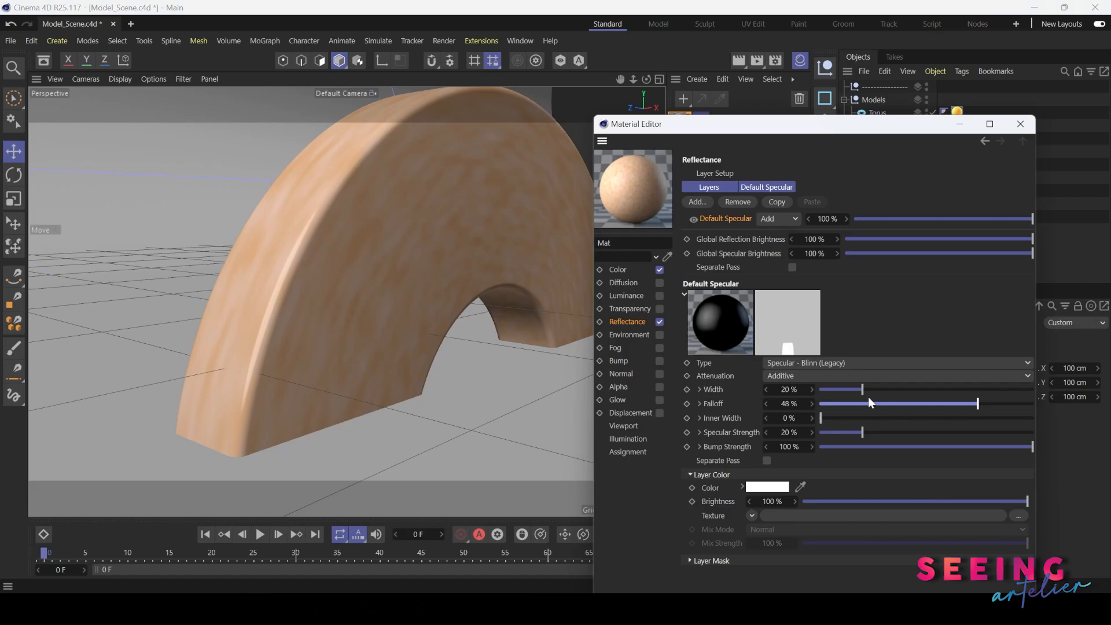
left_click_drag(862, 389, 861, 434)
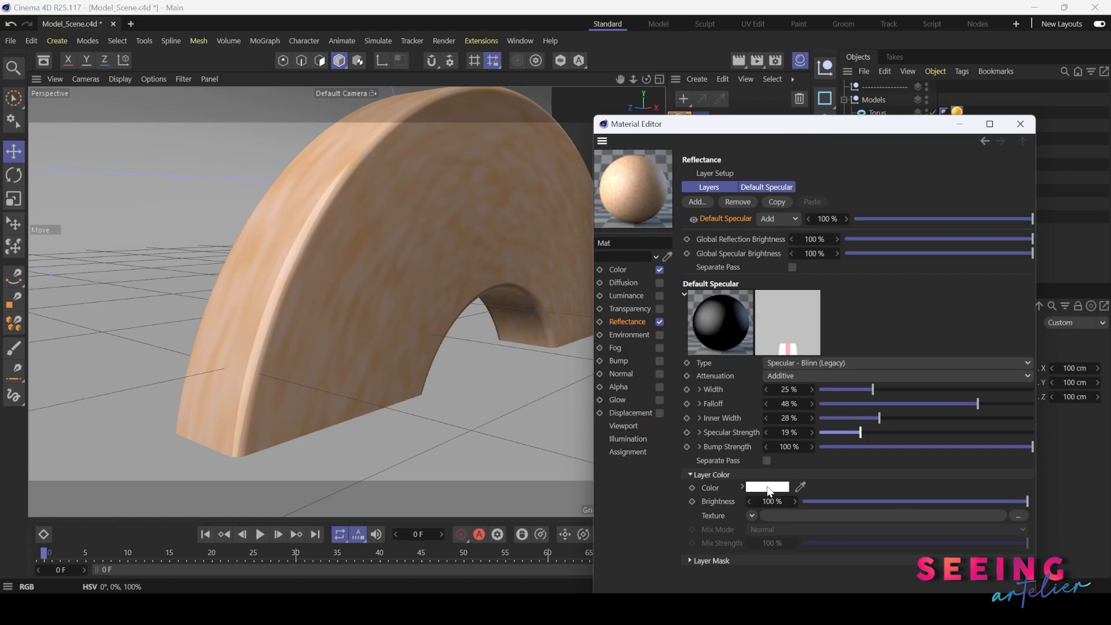
Change the specular Layer Color to pale yellow with R 255, G 255, B 216.
left_click(767, 489)
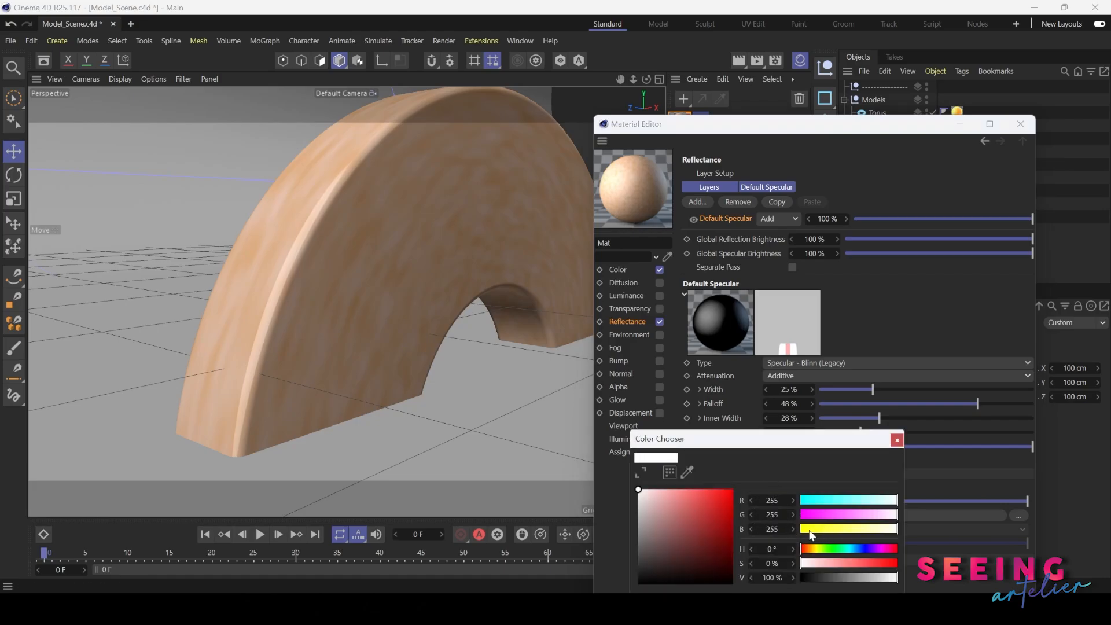
left_click(838, 530)
left_click_drag(841, 534, 883, 530)
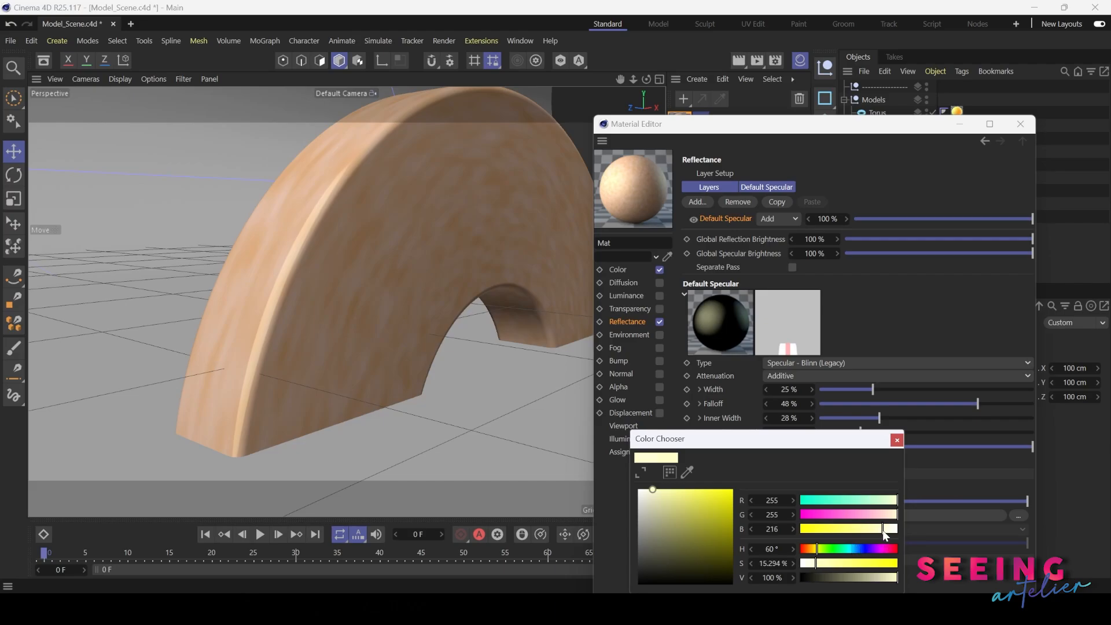
Close the color chooser and set the Default Specular's Falloff to 10% and Width to 39%, putting the Material Editor away to inspect the half-ring.
left_click_drag(834, 443, 812, 364)
left_click(874, 361)
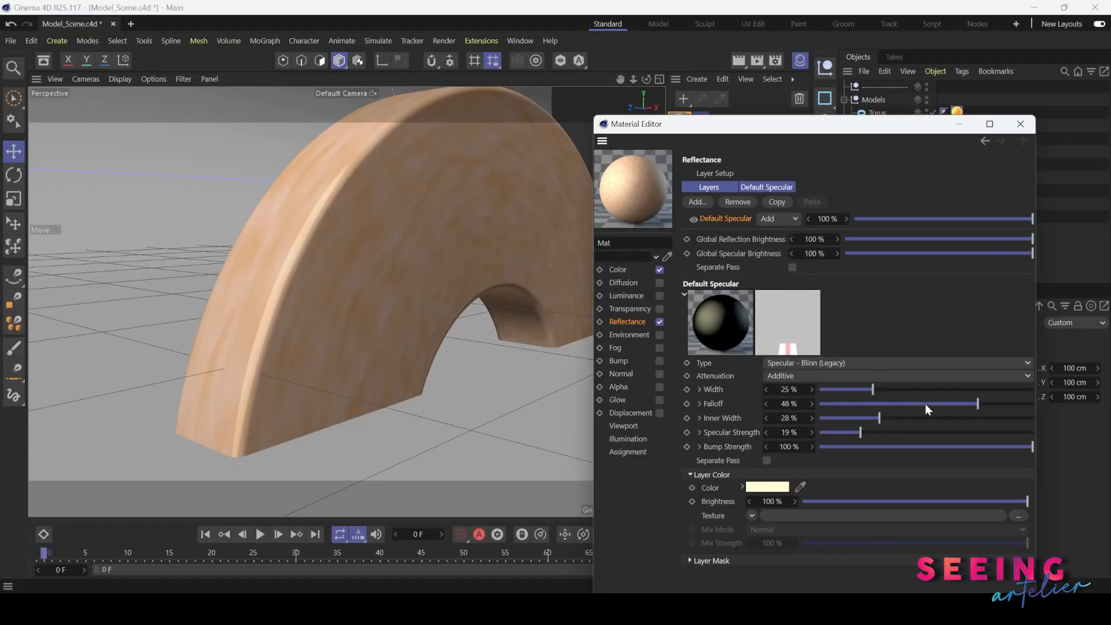
left_click_drag(987, 405, 903, 392)
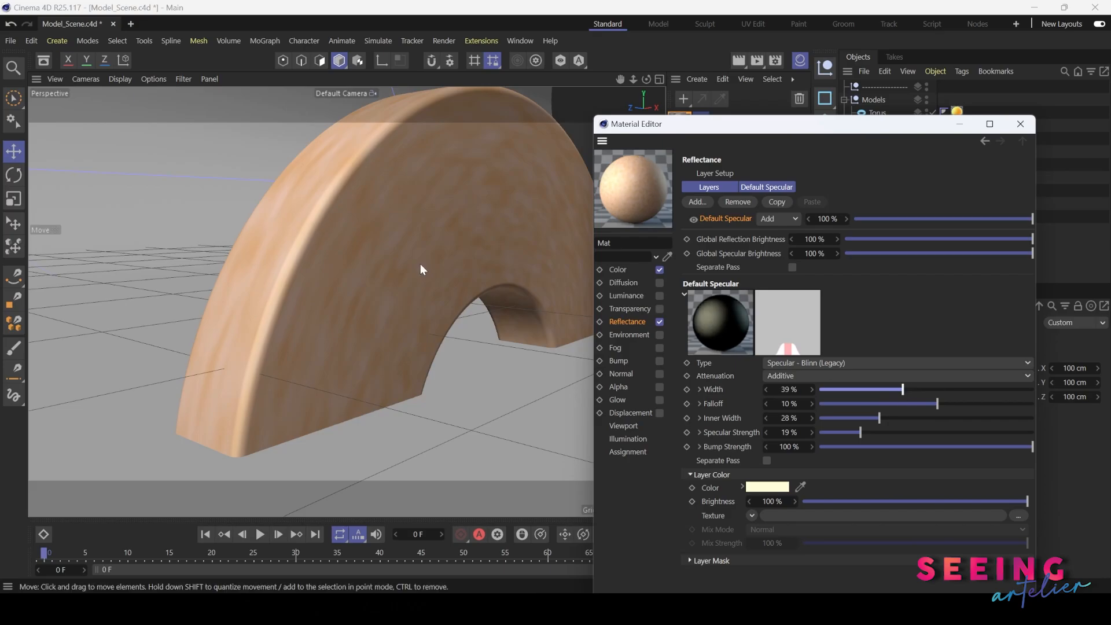
scroll(420, 266, "down", 4)
left_click_drag(420, 272, 347, 289, "alt")
left_click(959, 124)
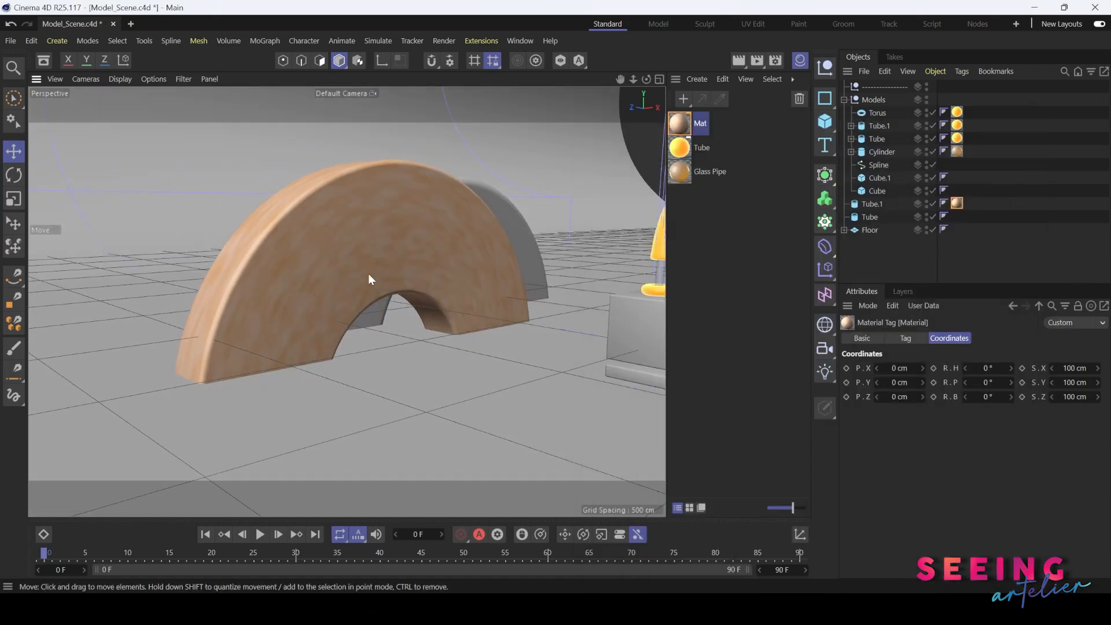
left_click_drag(279, 298, 317, 312, "alt")
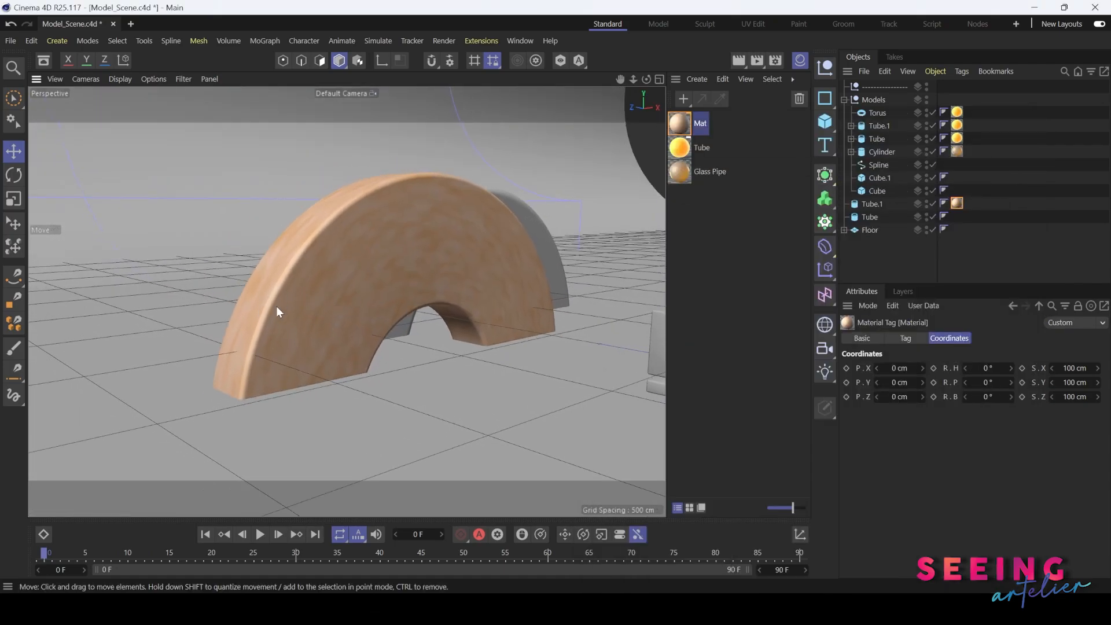
Try smaller fillet radii on the large front half-ring, Tube.1, and set its fillet Radius to 15 cm.
left_click(873, 202)
left_click(925, 338)
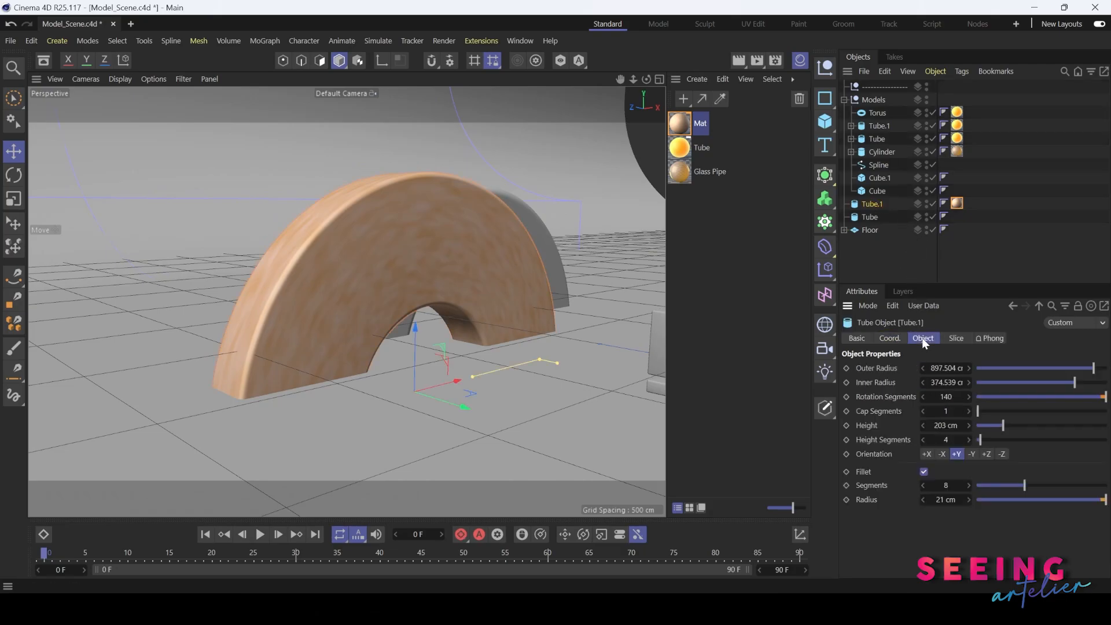
double_click(951, 500)
type("11")
key("Return")
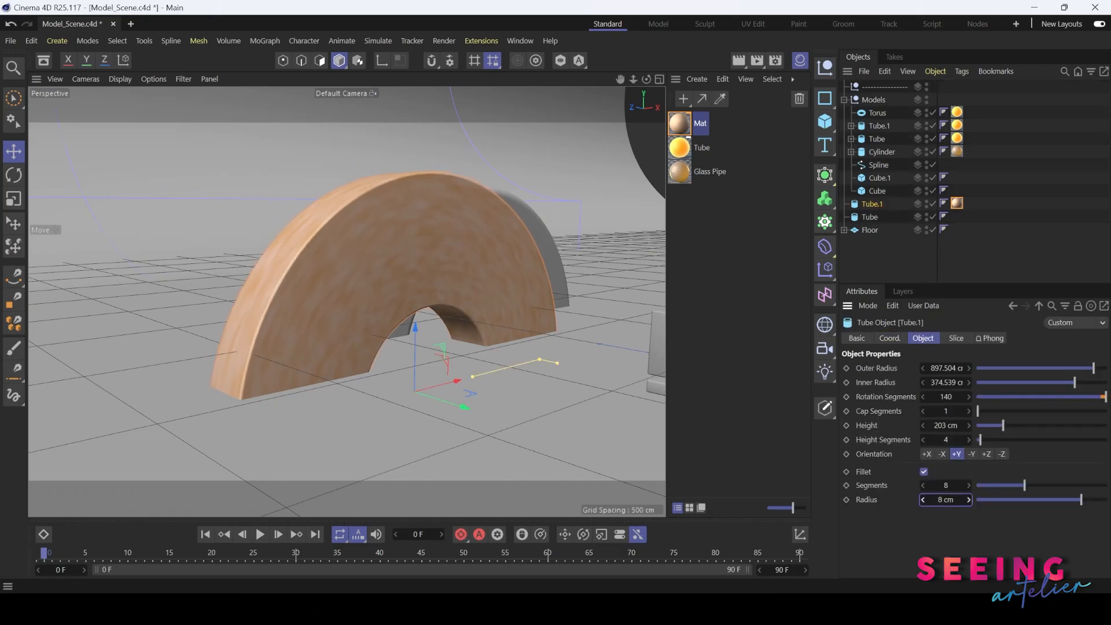
left_click_drag(968, 499, 970, 500)
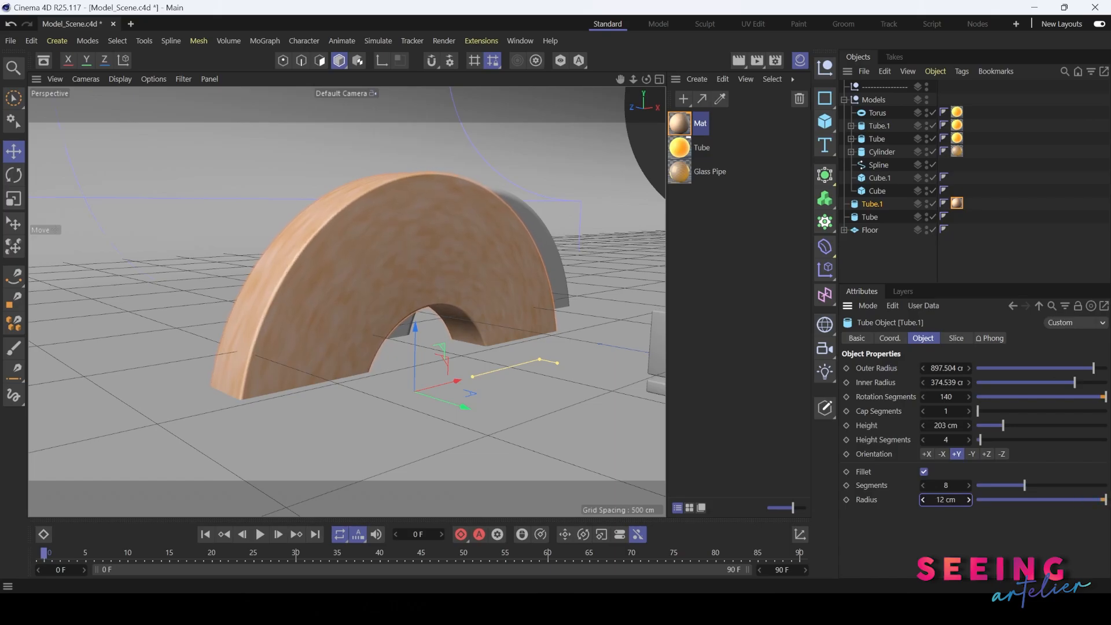
scroll(307, 297, "up", 6)
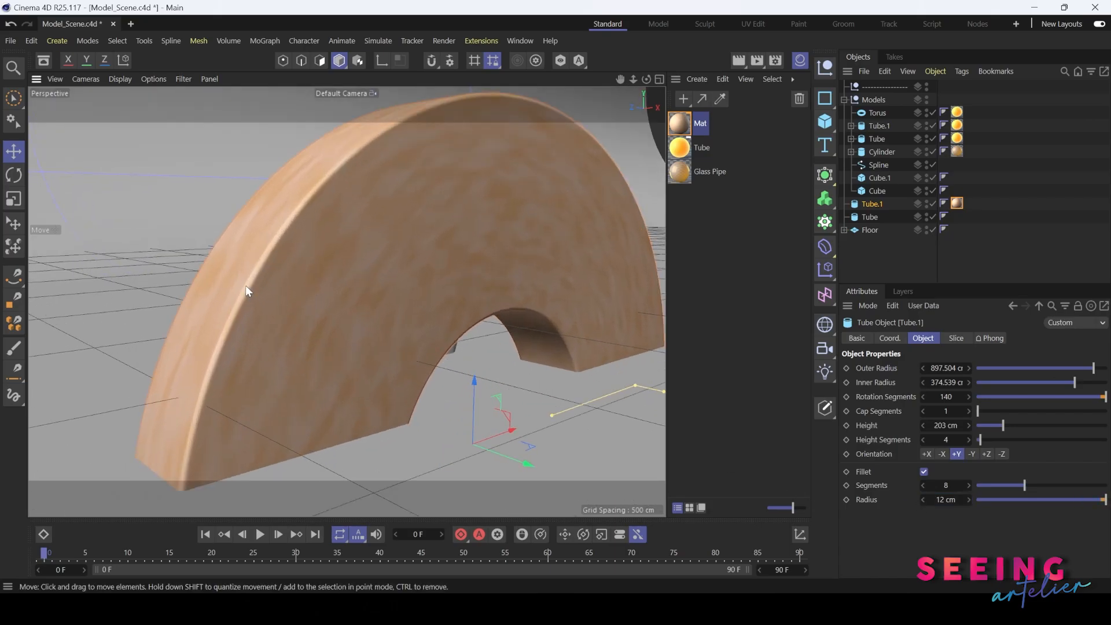
left_click(944, 498)
type("15")
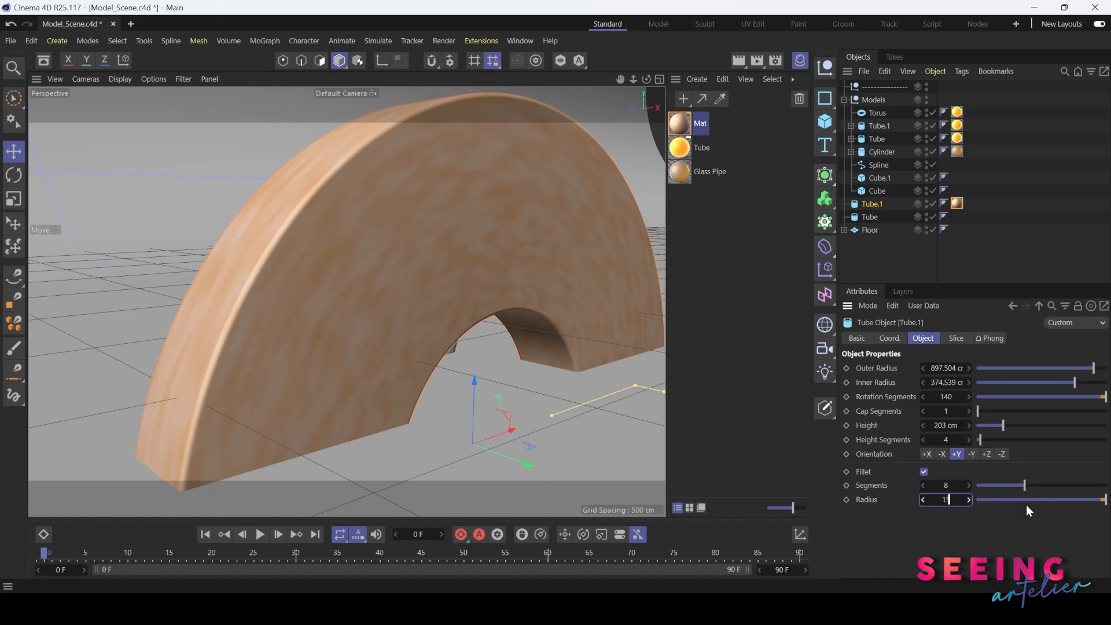
key("Return")
scroll(404, 258, "down", 6)
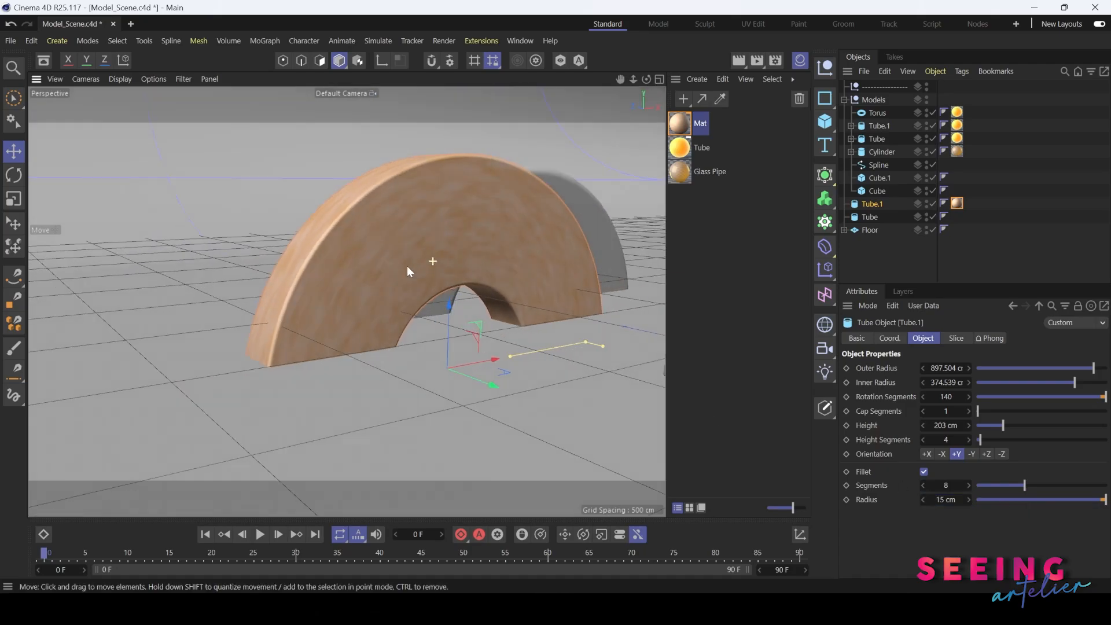
Render the active view of the whole model and again closer to the front half-ring to check its material.
middle_click_drag(401, 287, 347, 316, "alt")
left_click_drag(445, 338, 476, 304, "alt")
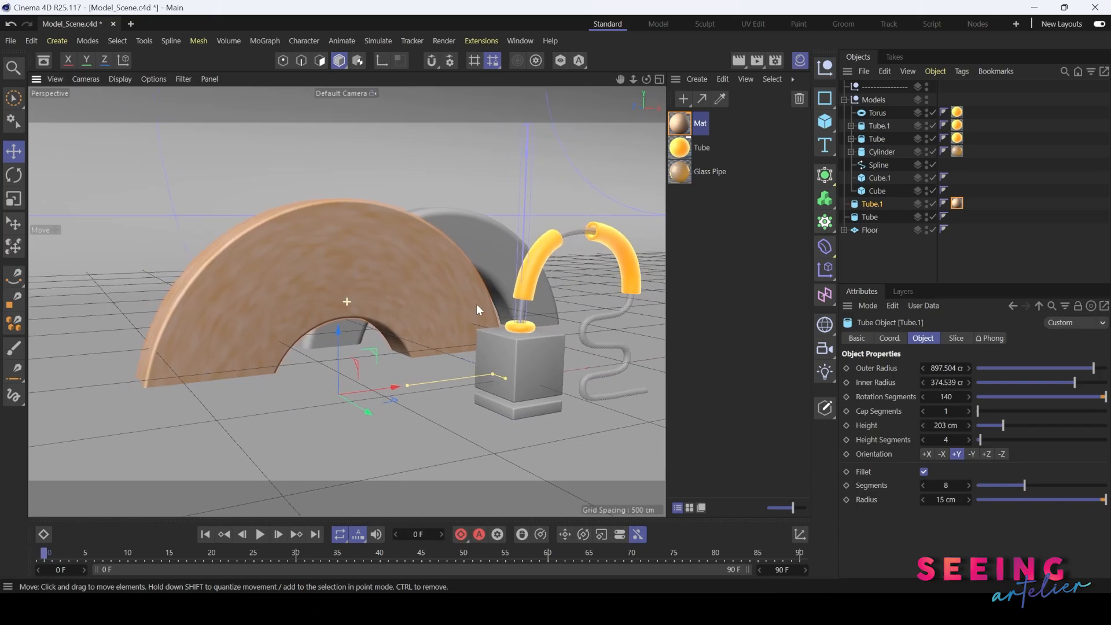
left_click(738, 60)
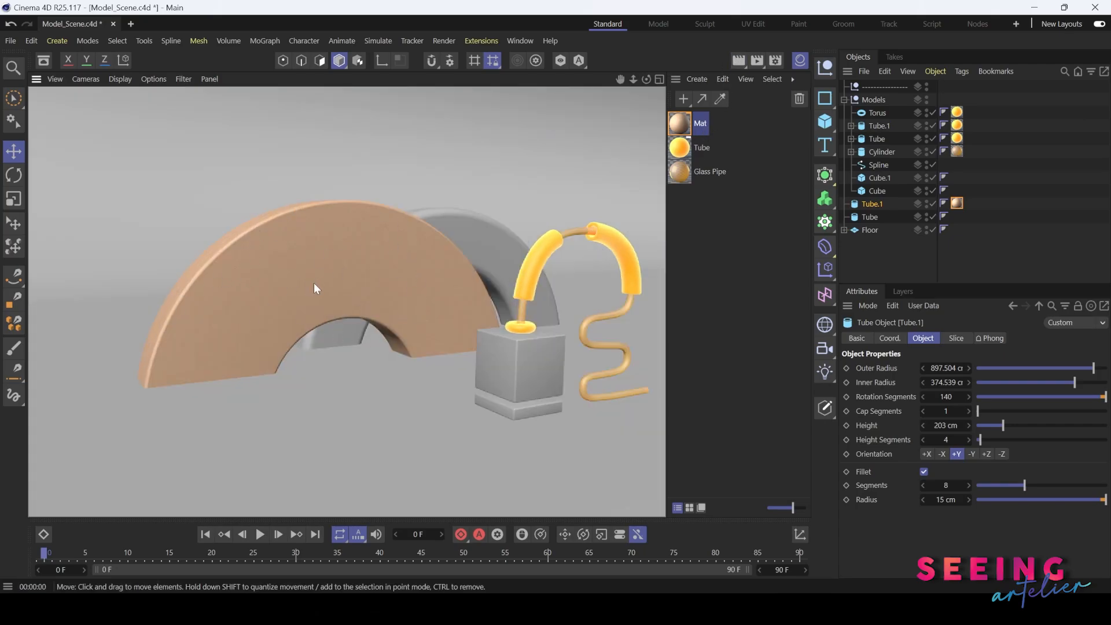
scroll(314, 286, "up", 5)
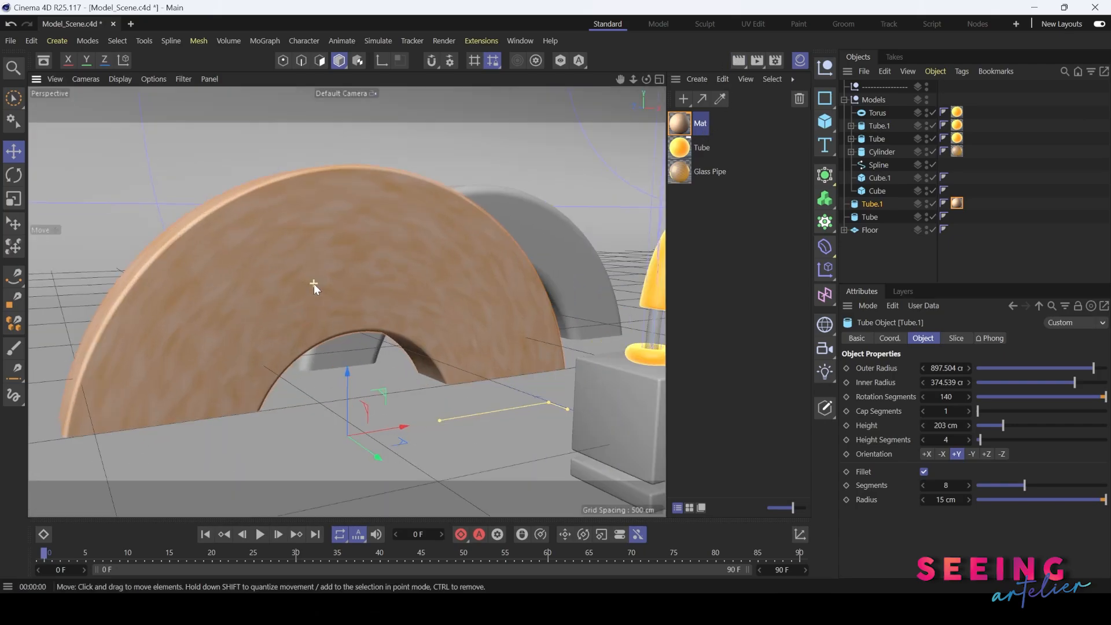
left_click(733, 60)
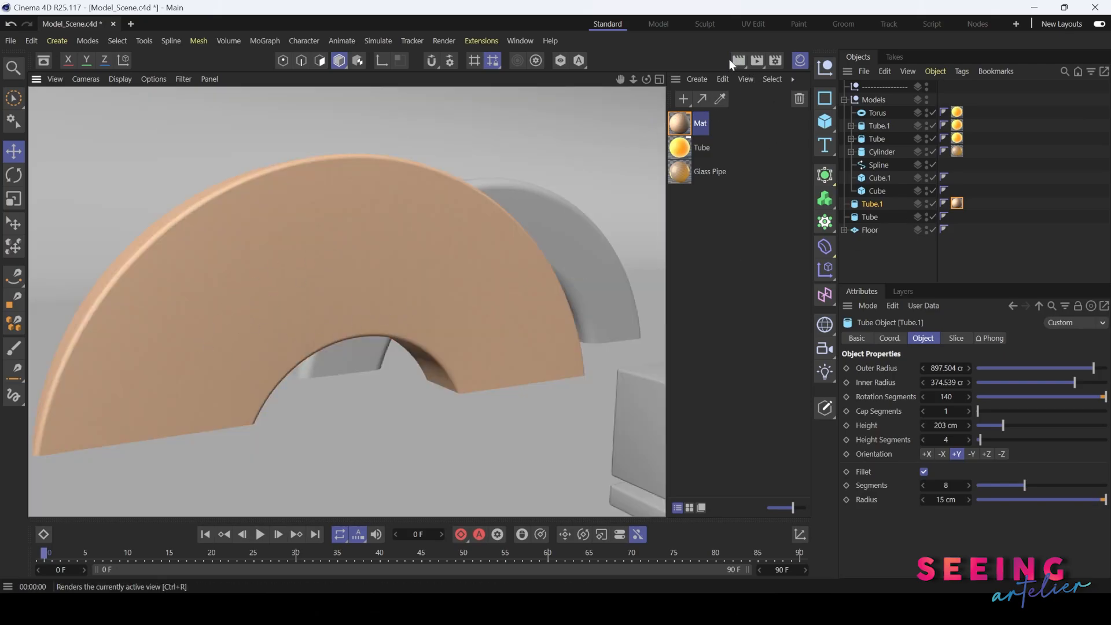
Try a Global Scale of 100% for the Noise shader in Mat's color layers, set it to 50% and render the view.
left_click(680, 125)
double_click(681, 125)
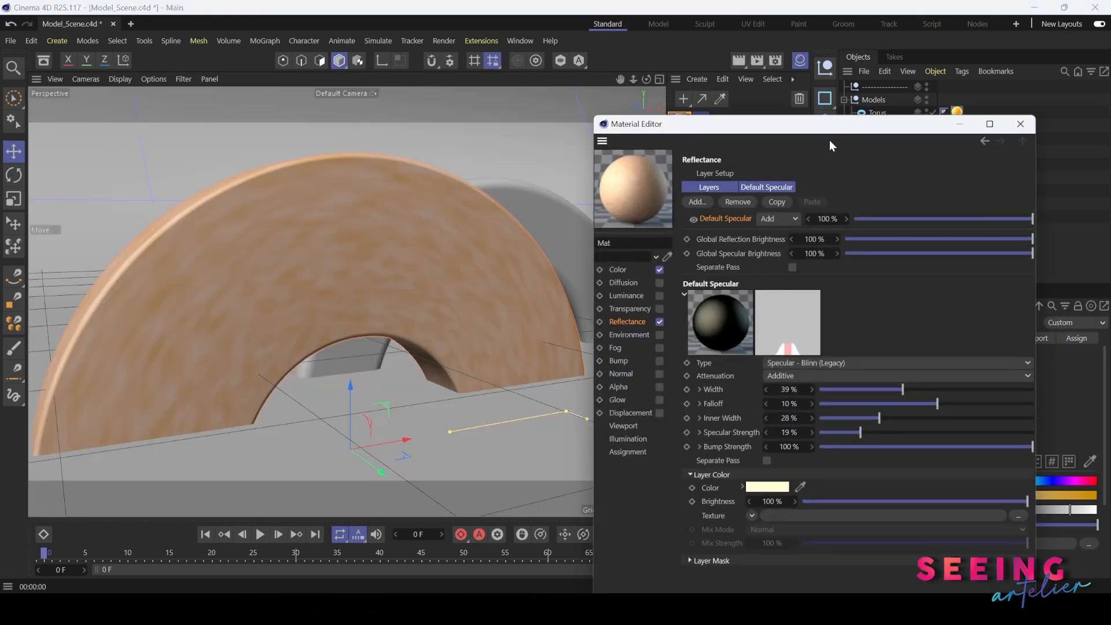
left_click(656, 253)
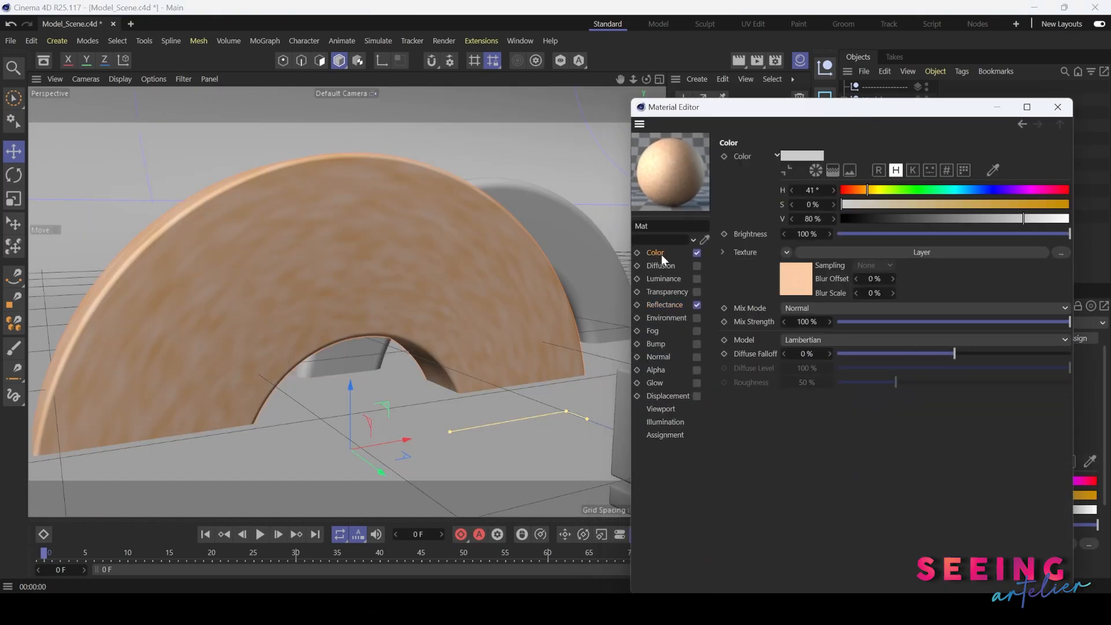
left_click(798, 280)
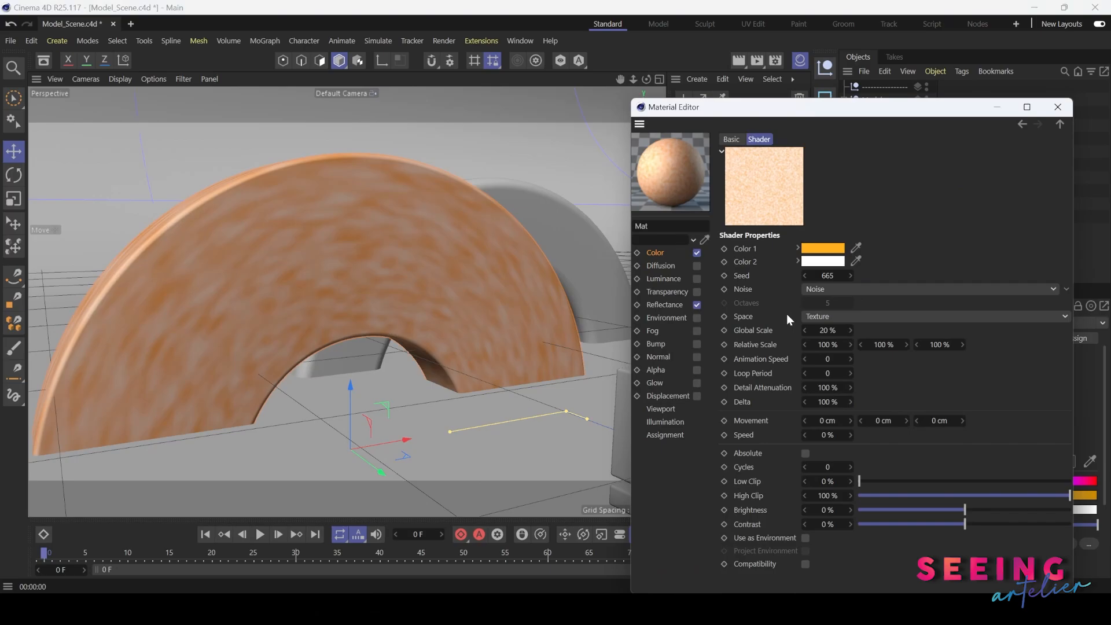
left_click(826, 331)
type("100")
key("Return")
left_click(738, 61)
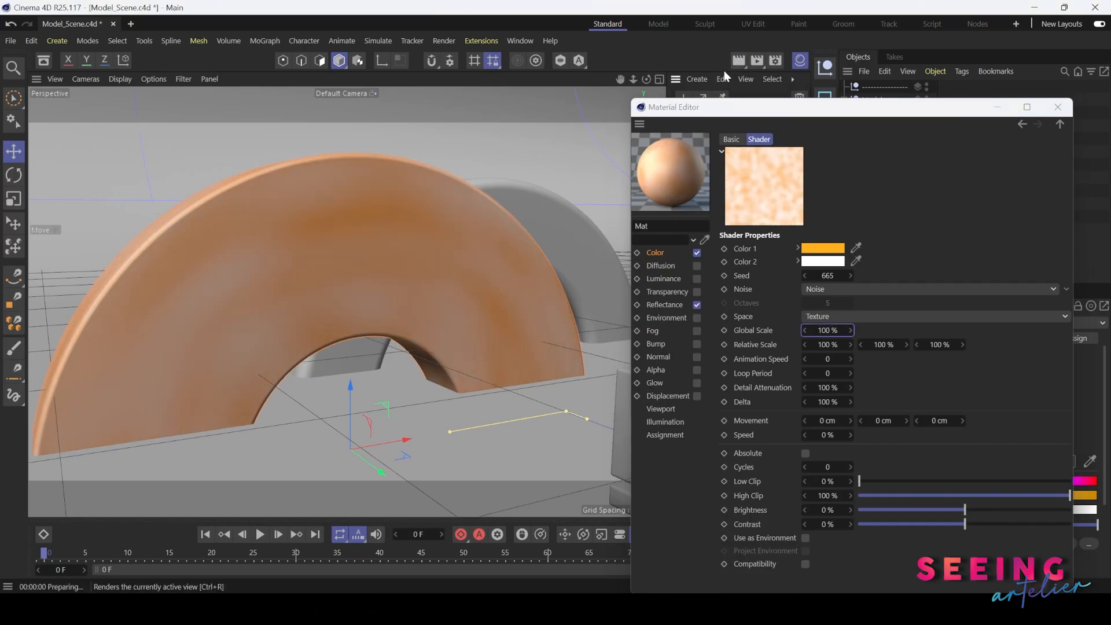
left_click(826, 330)
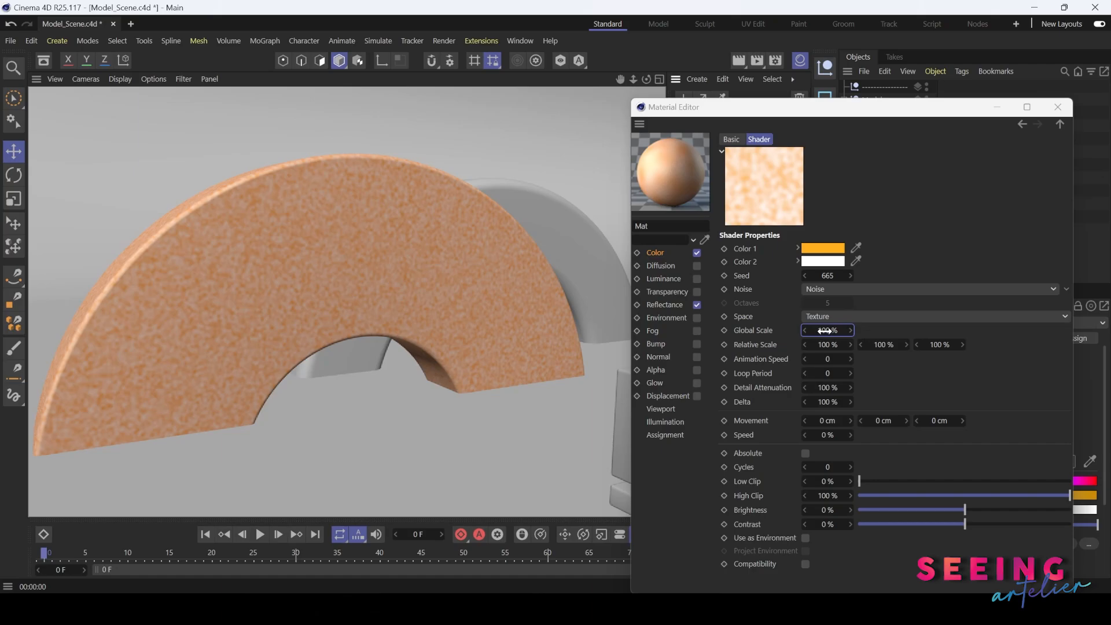
type("50")
key("Return")
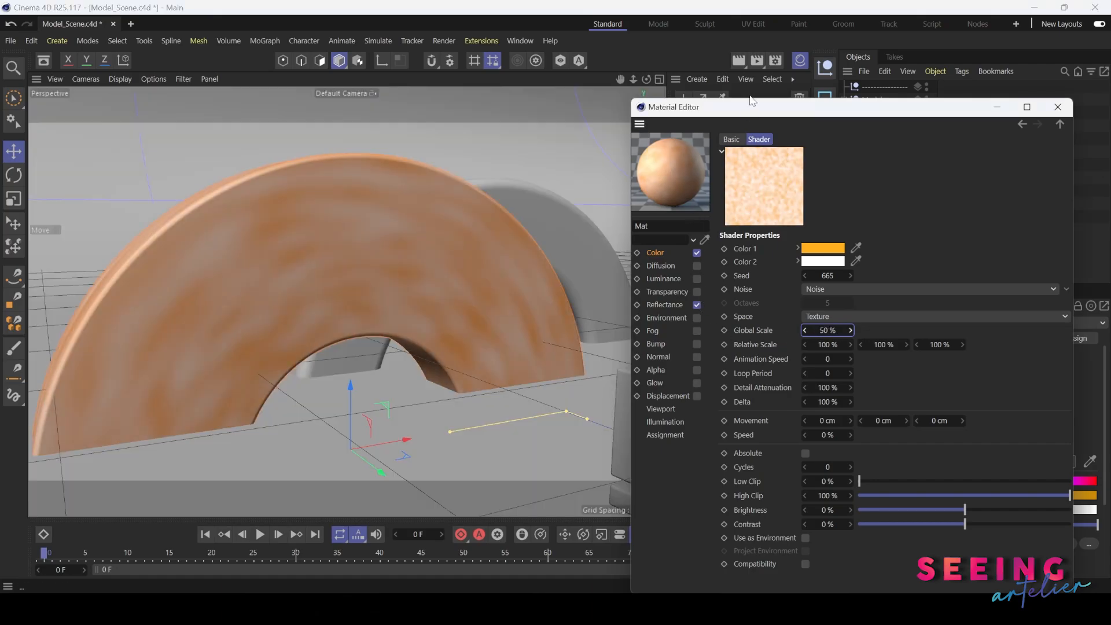
left_click(738, 61)
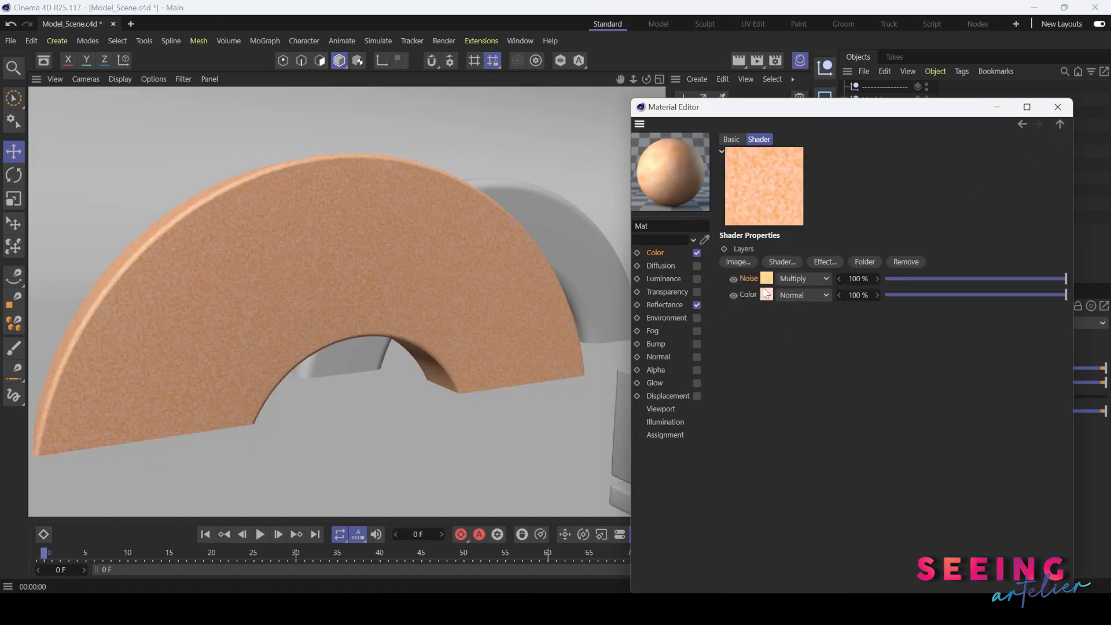
Lower the saturation of the Color layer beneath the noise to 10% for a paler peach.
left_click(767, 294)
mouse_move(837, 297)
left_mouse_down()
mouse_move(894, 296)
mouse_move(857, 300)
left_mouse_up()
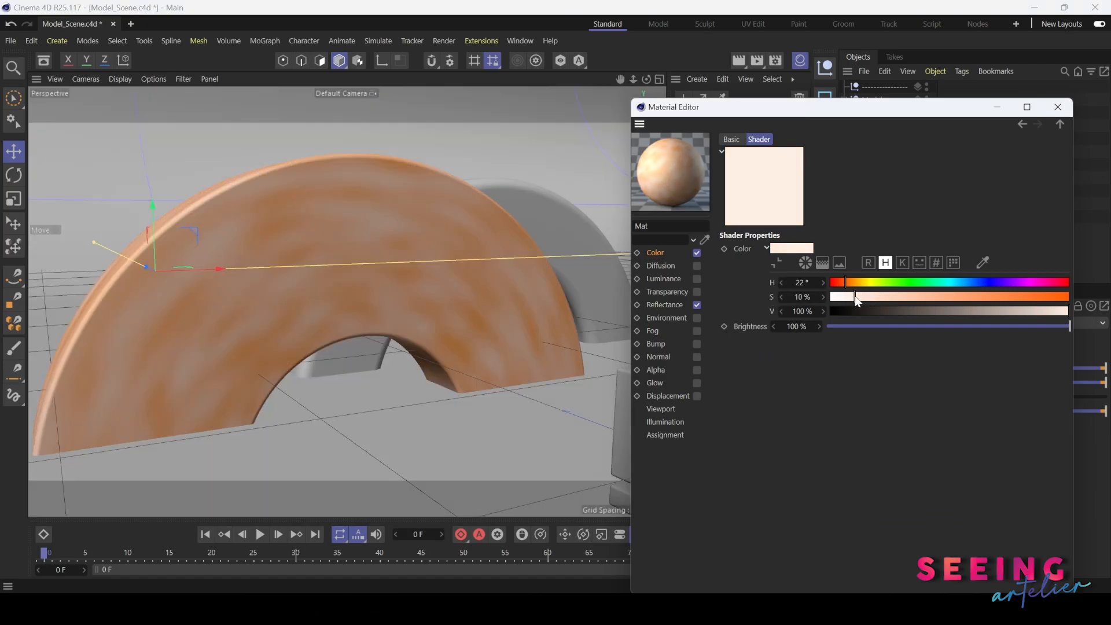
left_click(1060, 125)
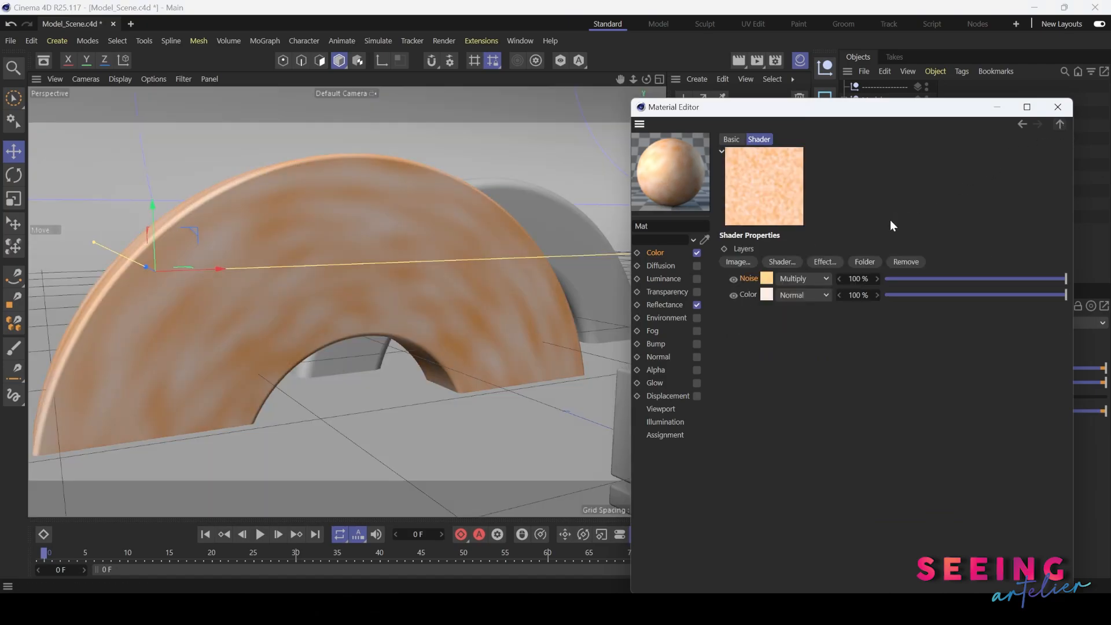
Change the noise's Color 1 to muted tan with R 181, G 158, B 115 and render the view from farther back.
left_click(767, 278)
left_click(828, 253)
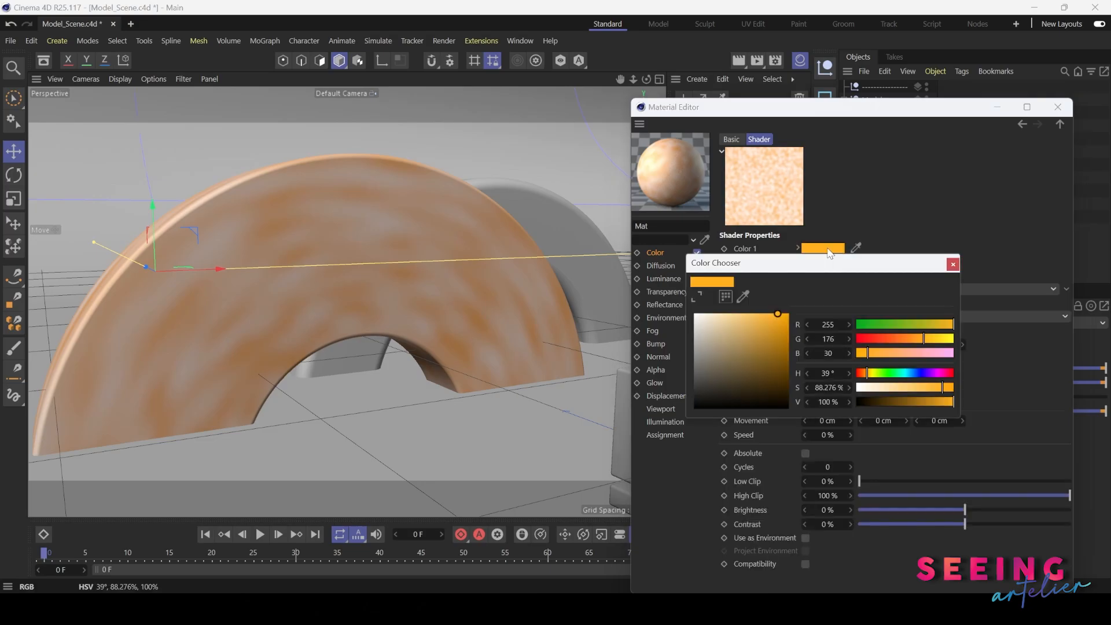
mouse_move(731, 339)
left_mouse_down()
mouse_move(714, 313)
mouse_move(728, 341)
left_mouse_up()
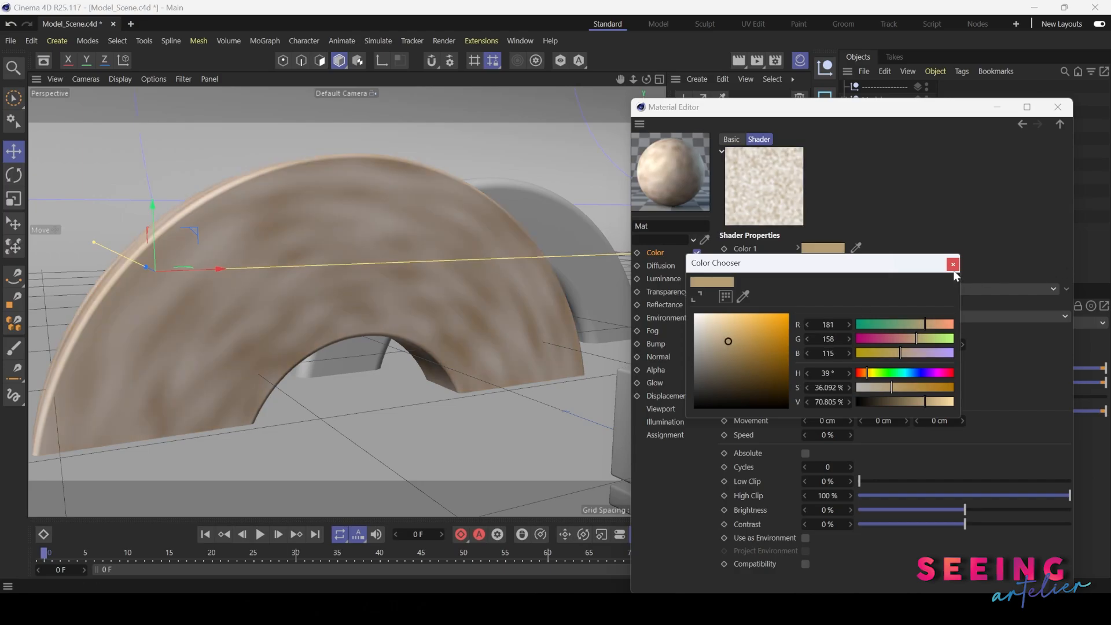
left_click(952, 263)
key("ctrl+r")
scroll(461, 322, "down", 3)
key("ctrl+r")
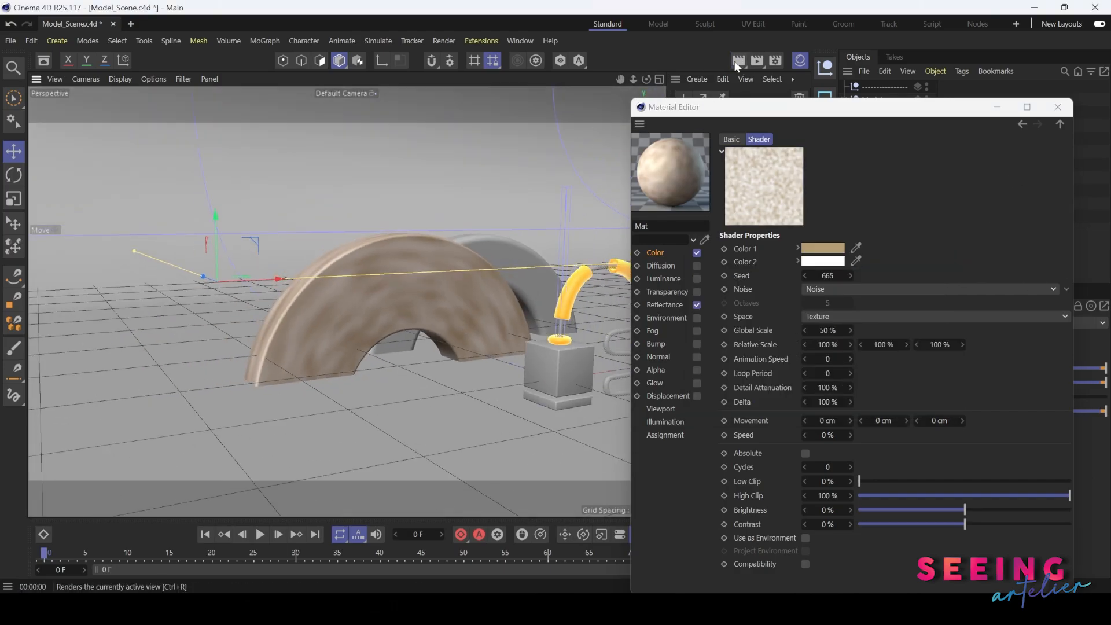
Set the Noise layer's strength to 50%, render the view, and close the Material Editor to inspect the half-ring up close.
left_click(1059, 123)
left_click(859, 279)
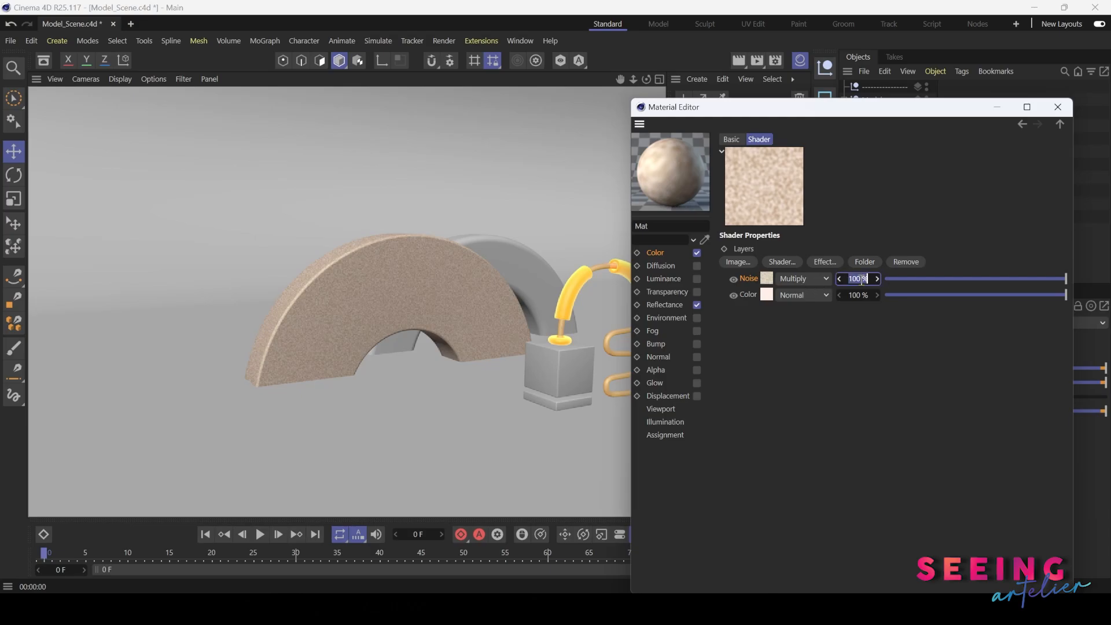
type("50")
key("Return")
left_click(738, 58)
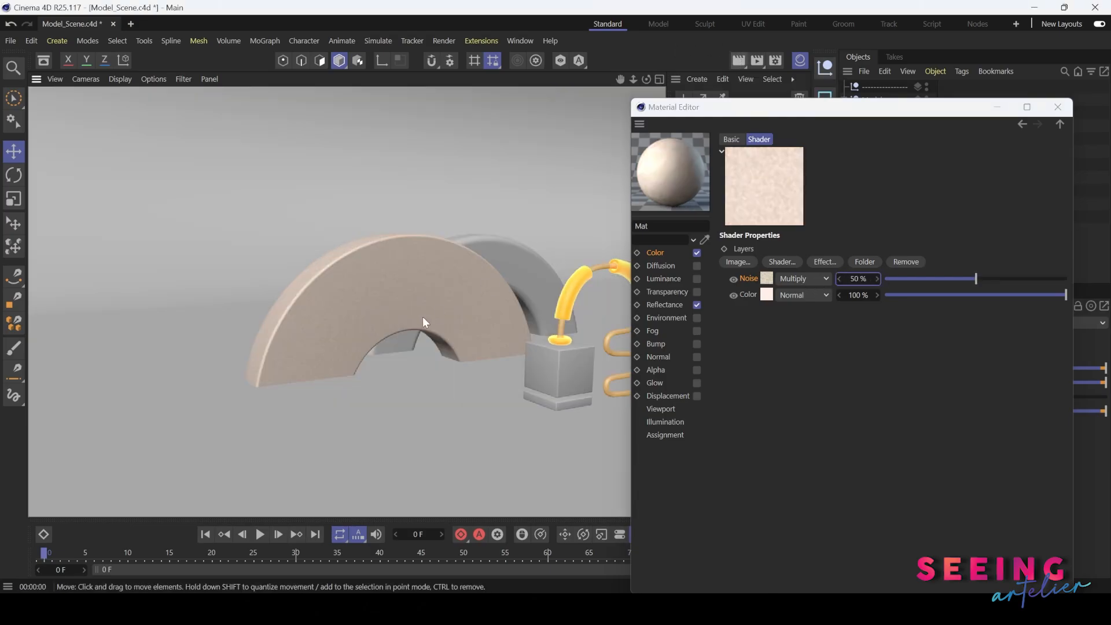
left_click_drag(854, 105, 855, 94)
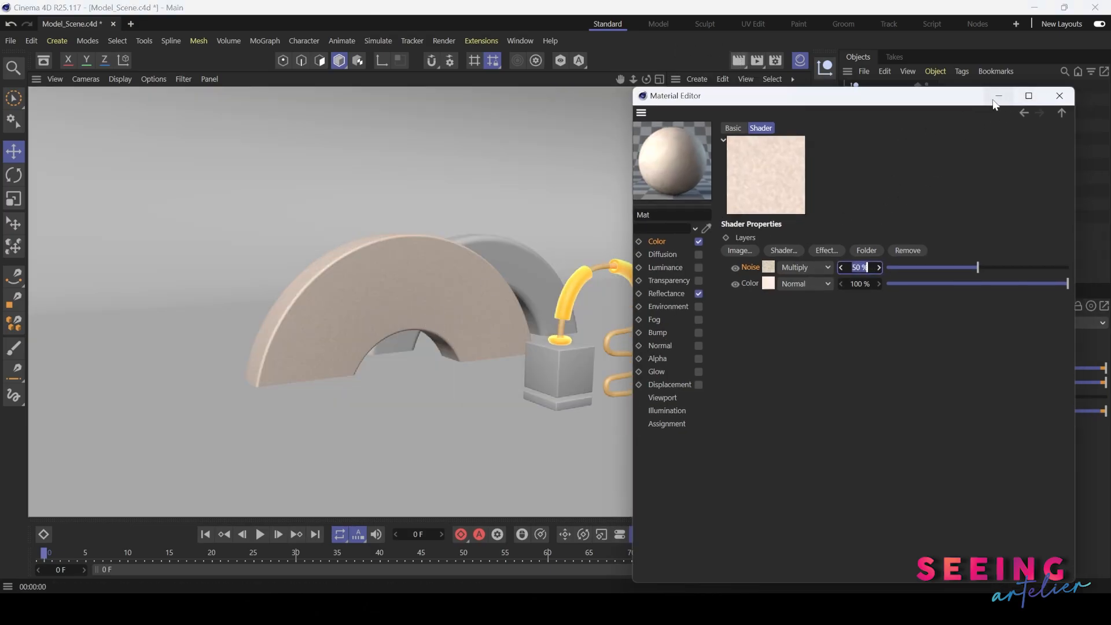
left_click(1060, 95)
scroll(459, 313, "up", 5)
left_click_drag(364, 322, 471, 275, "alt")
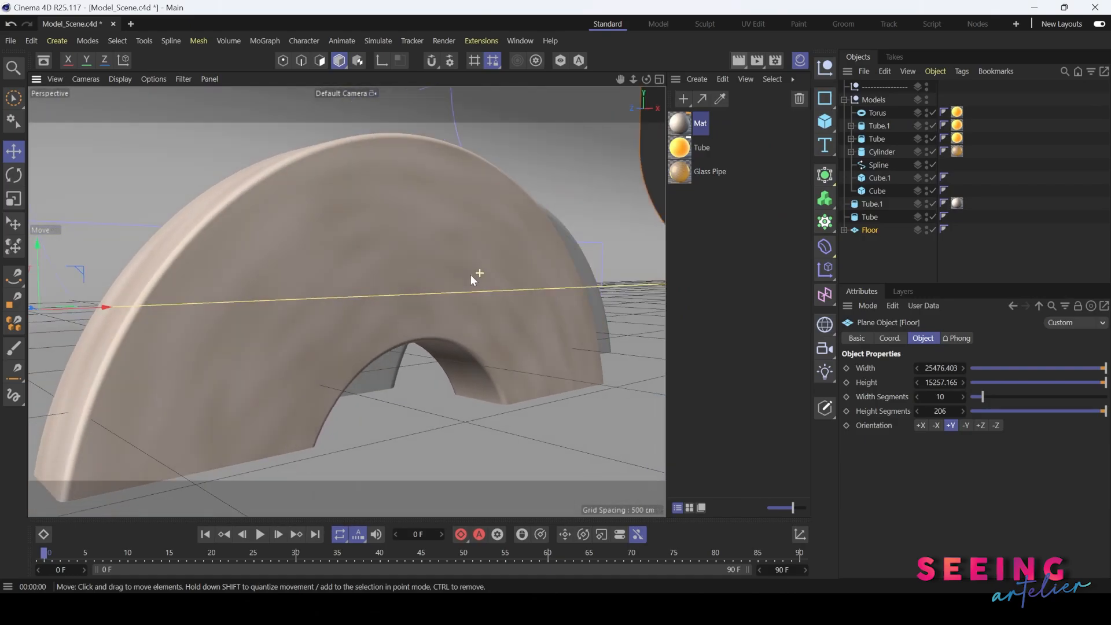
Copy the Noise shader from Mat's color layers and enable the material's Bump channel.
left_click(688, 123)
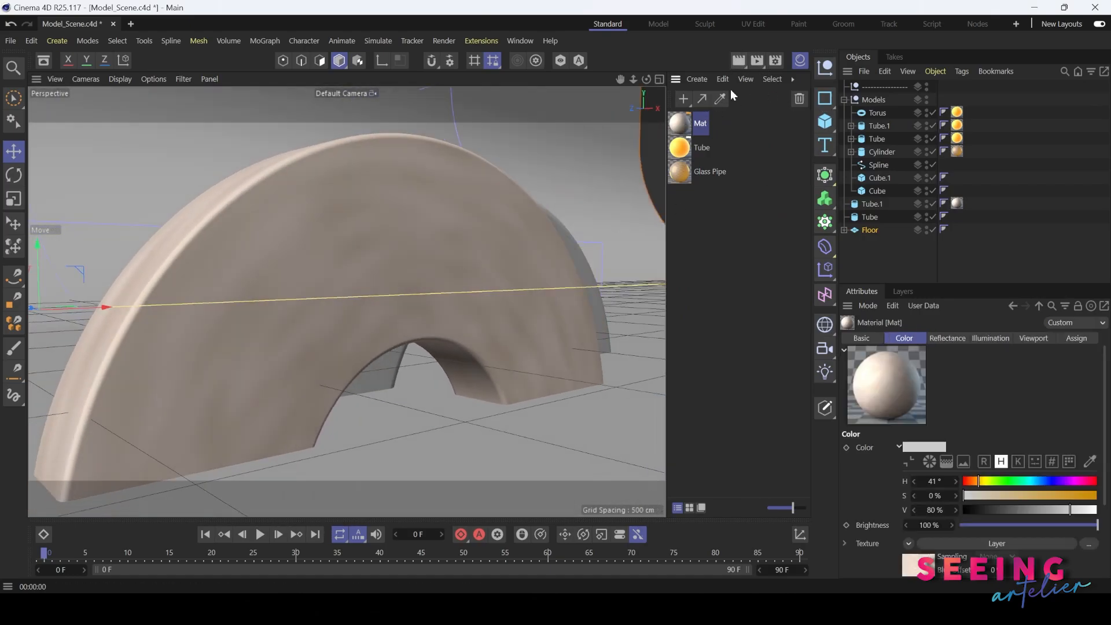
double_click(683, 126)
left_click_drag(815, 103, 847, 96)
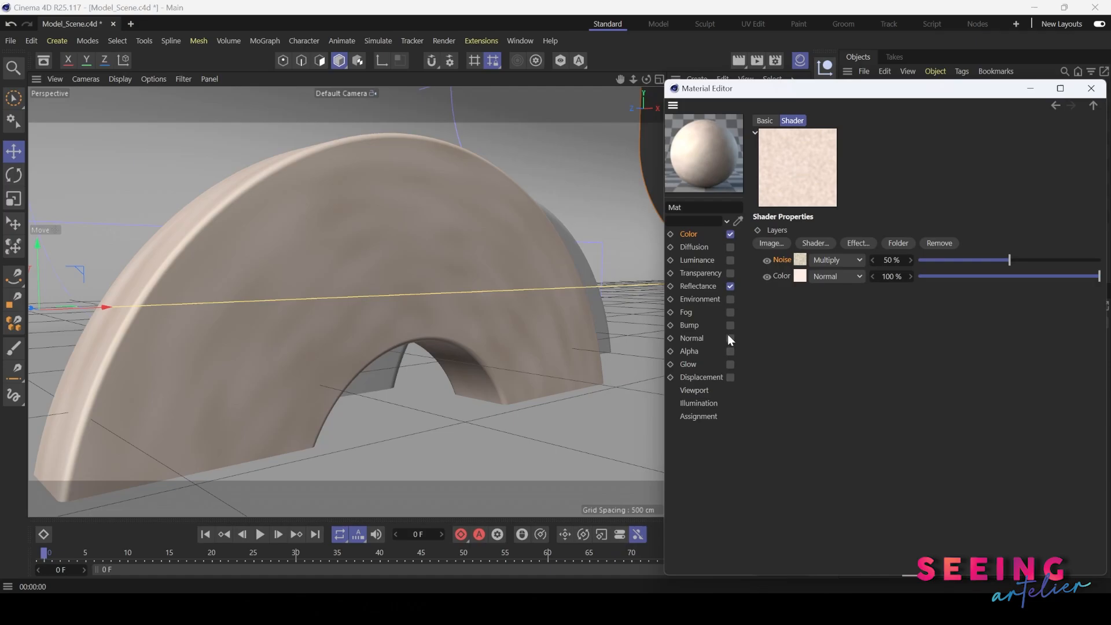
right_click(779, 258)
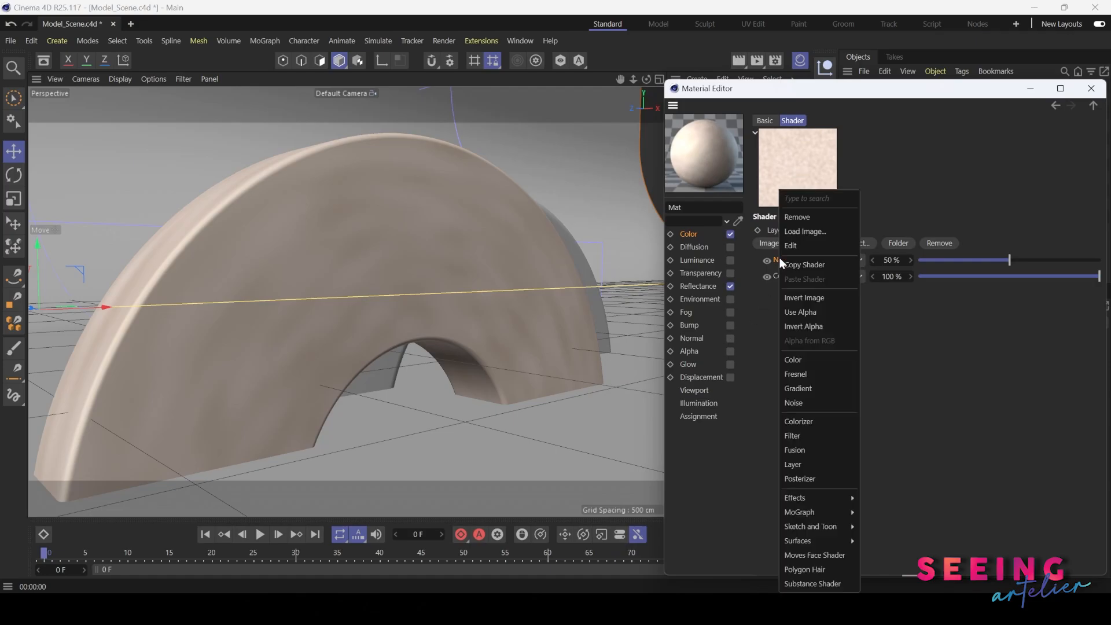
left_click(818, 264)
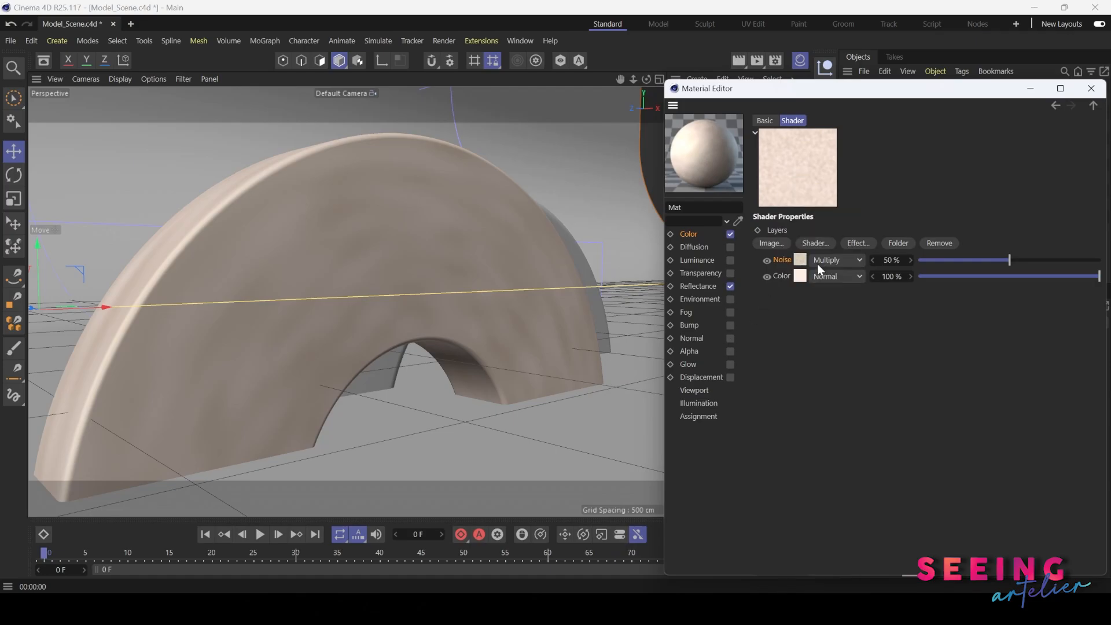
left_click(730, 325)
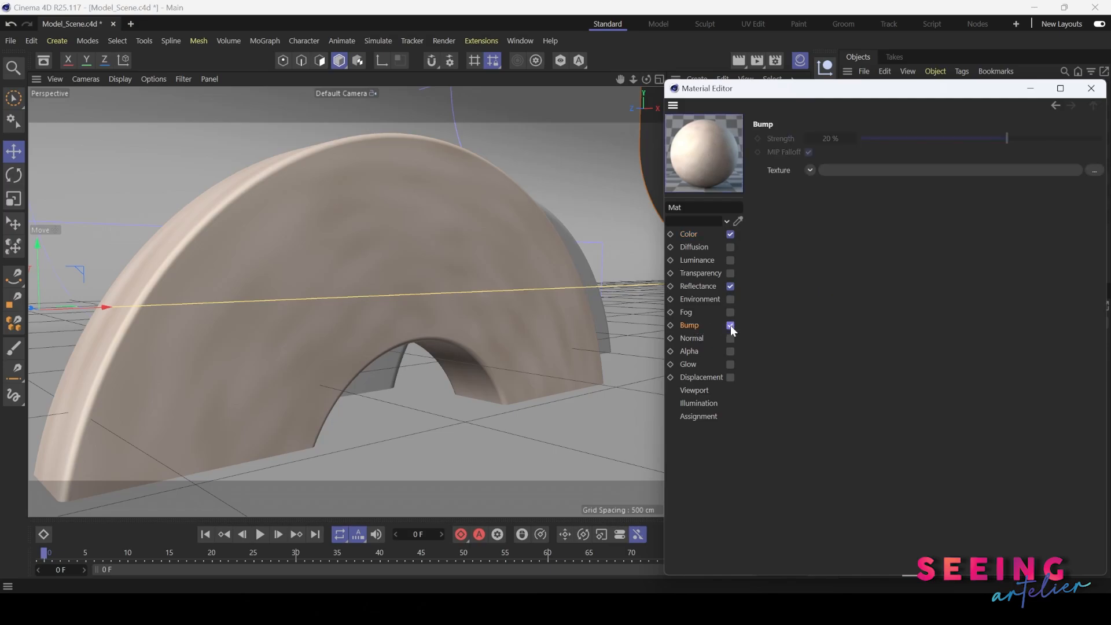
Paste the copied Noise shader into Mat's Bump texture and render the view.
left_click(810, 170)
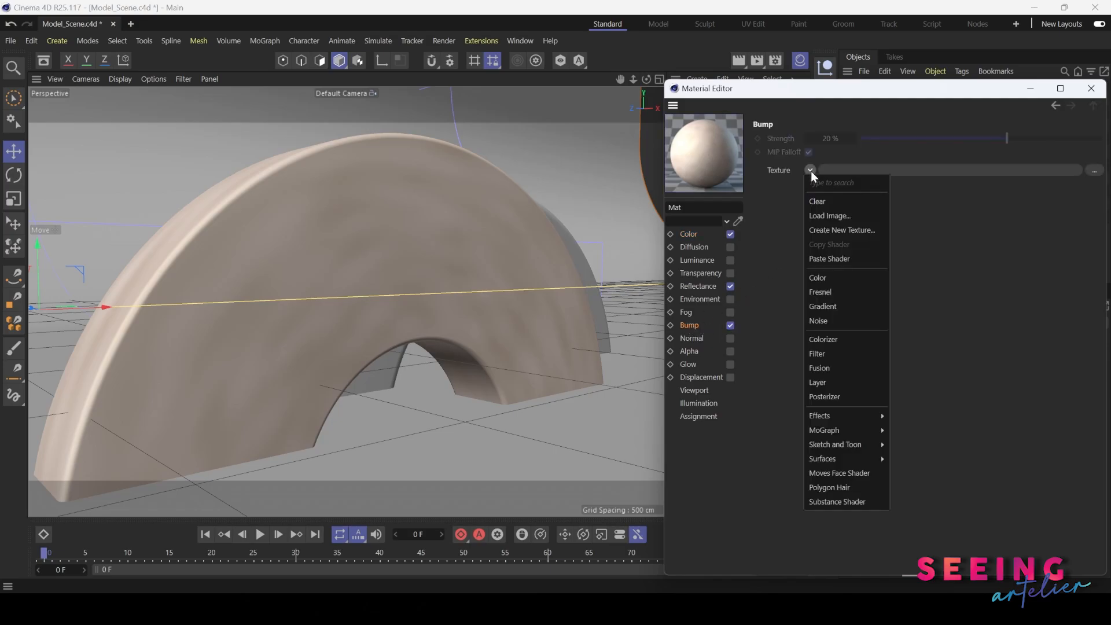
left_click(831, 258)
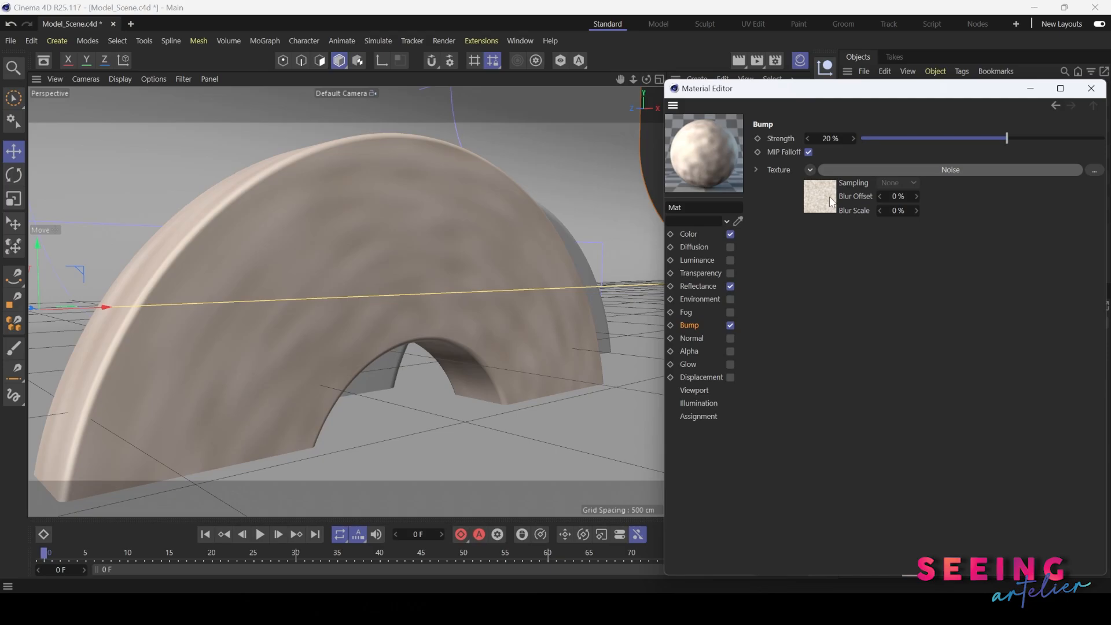
left_click(688, 60)
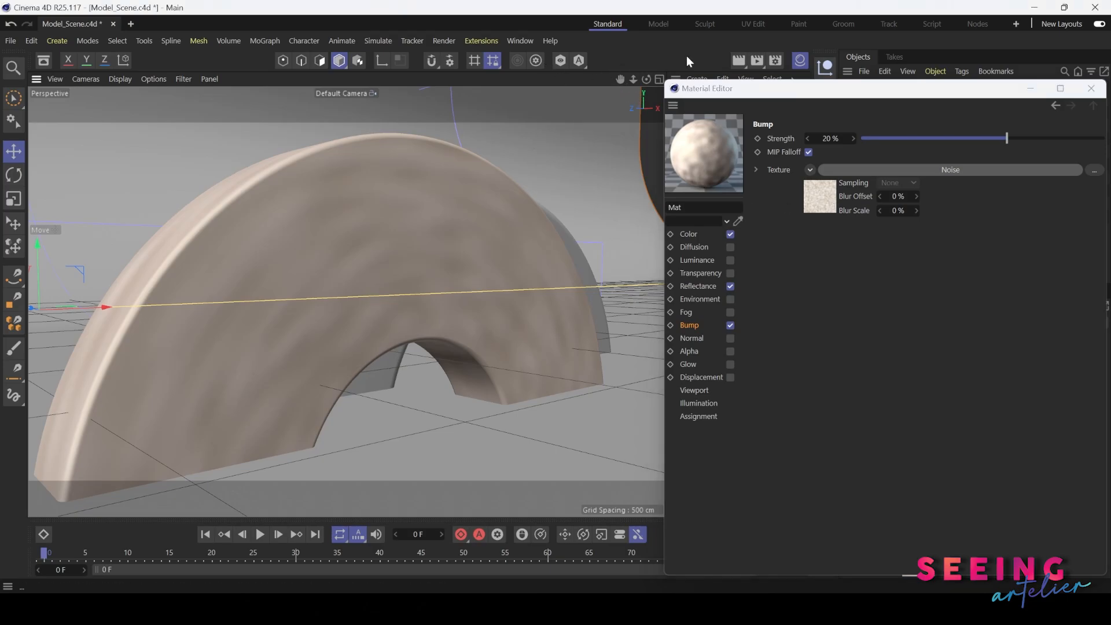
left_click(735, 60)
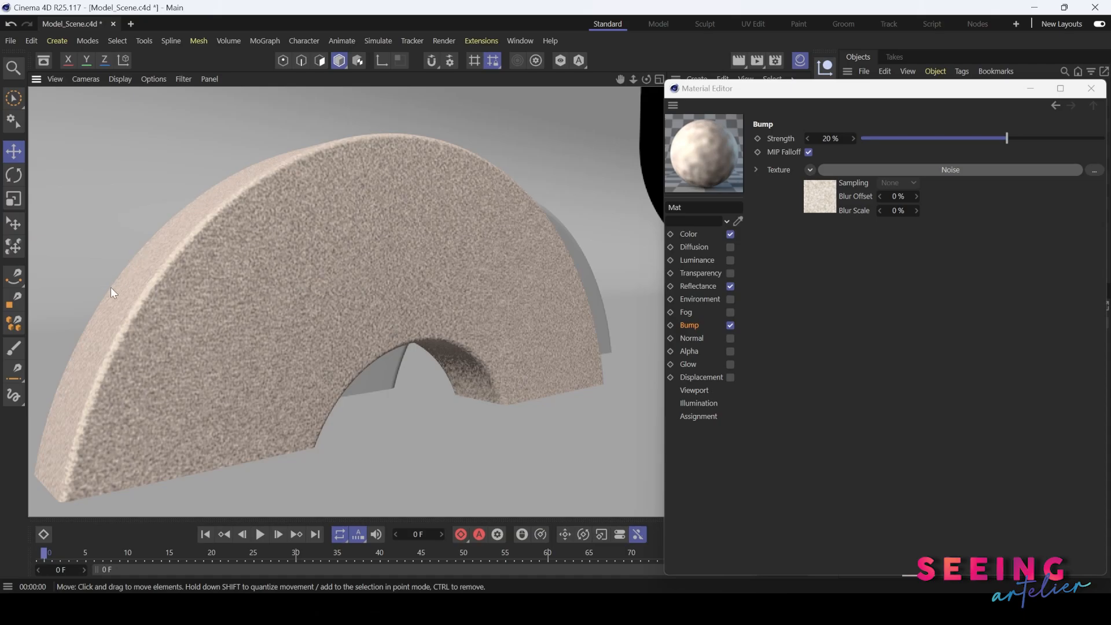
Set Mat's Bump strength to 50% and render the view from farther back.
left_click(830, 138)
type("50")
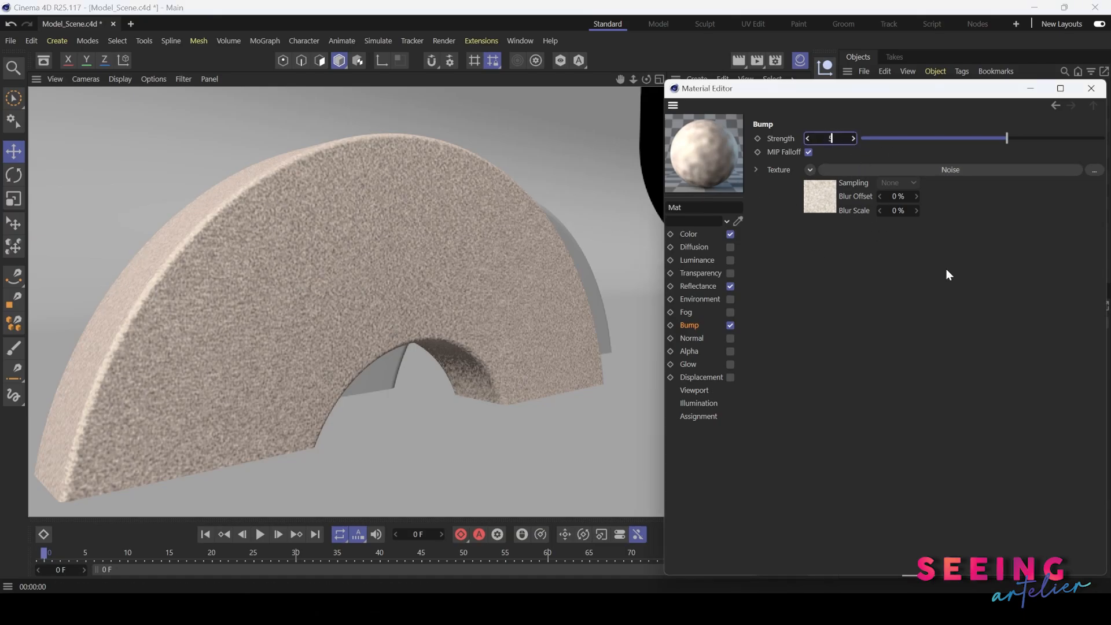
key("Return")
scroll(429, 316, "down", 5)
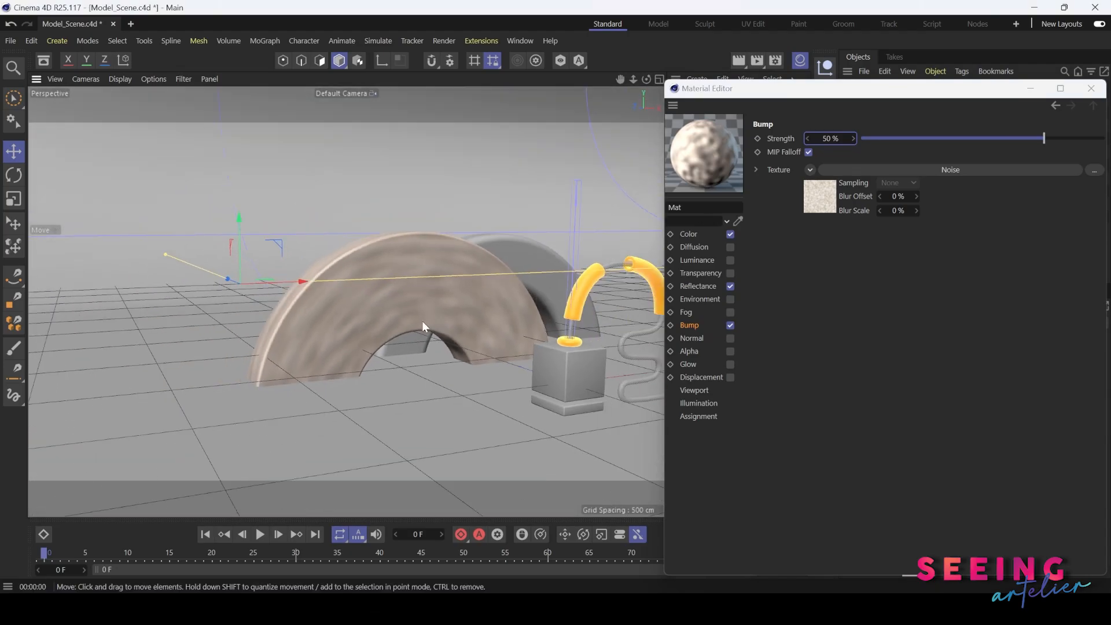
scroll(422, 320, "up", 2)
left_click_drag(421, 320, 376, 307, "alt")
left_click(737, 61)
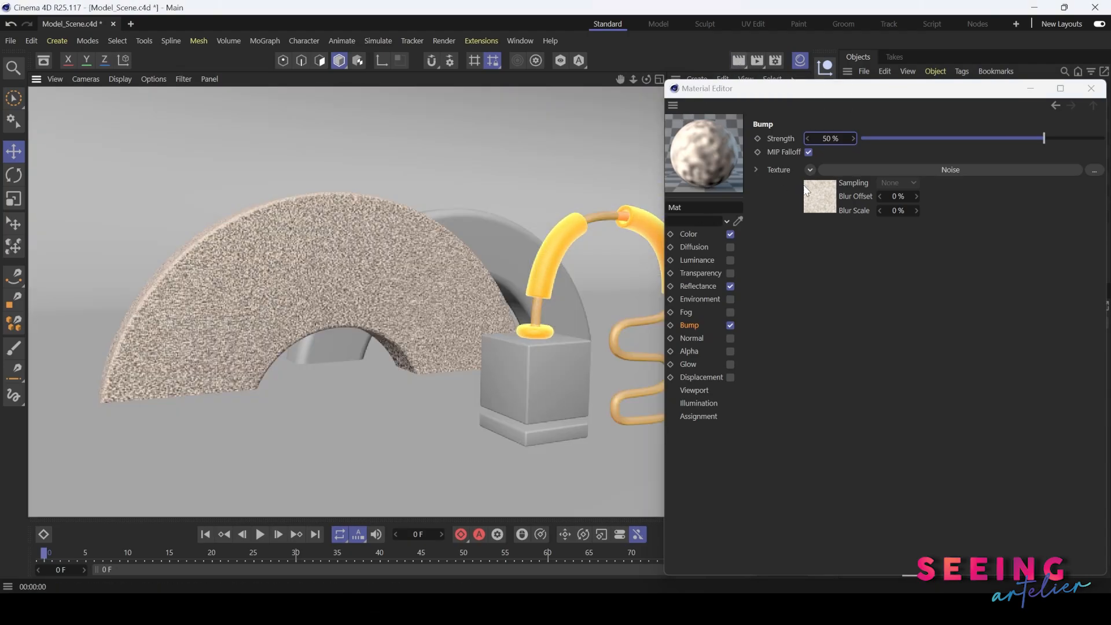
Set Mat's Bump strength to 20% and render the view.
left_click(826, 139)
type("20")
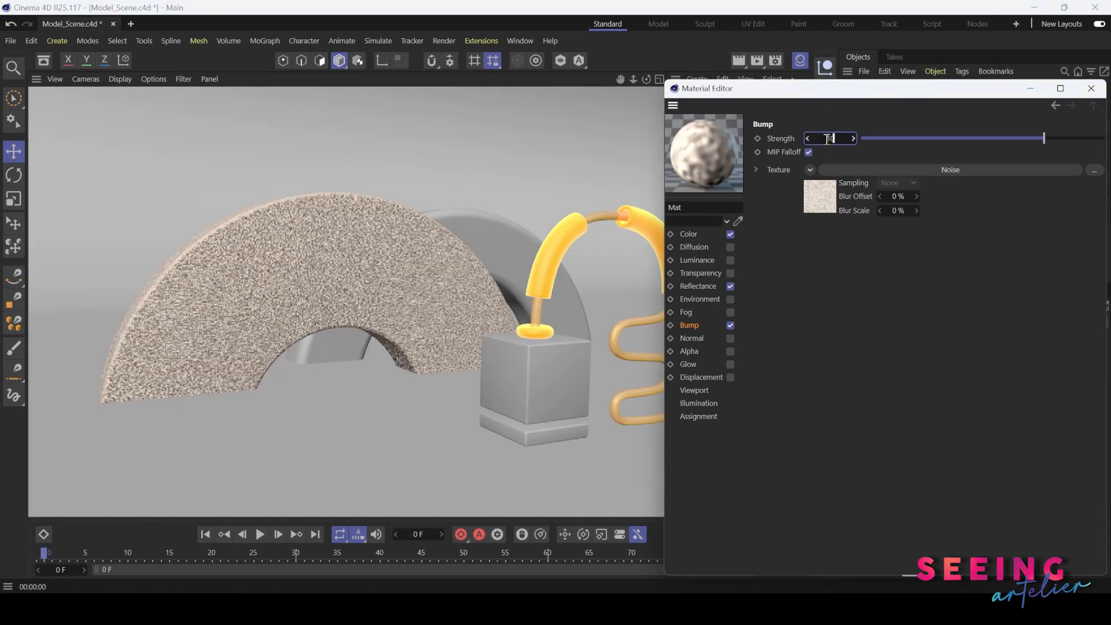
key("Return")
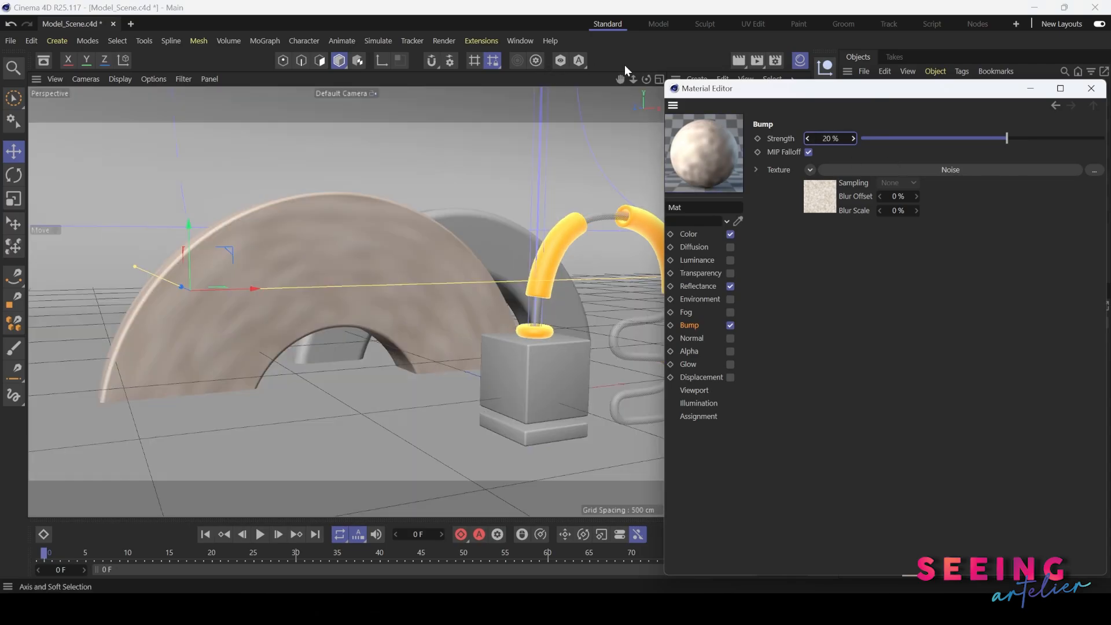
left_click(738, 60)
Open the Bump channel's Noise shader, set its Global Scale to 10%, and render the view.
left_click_drag(721, 99, 499, 114)
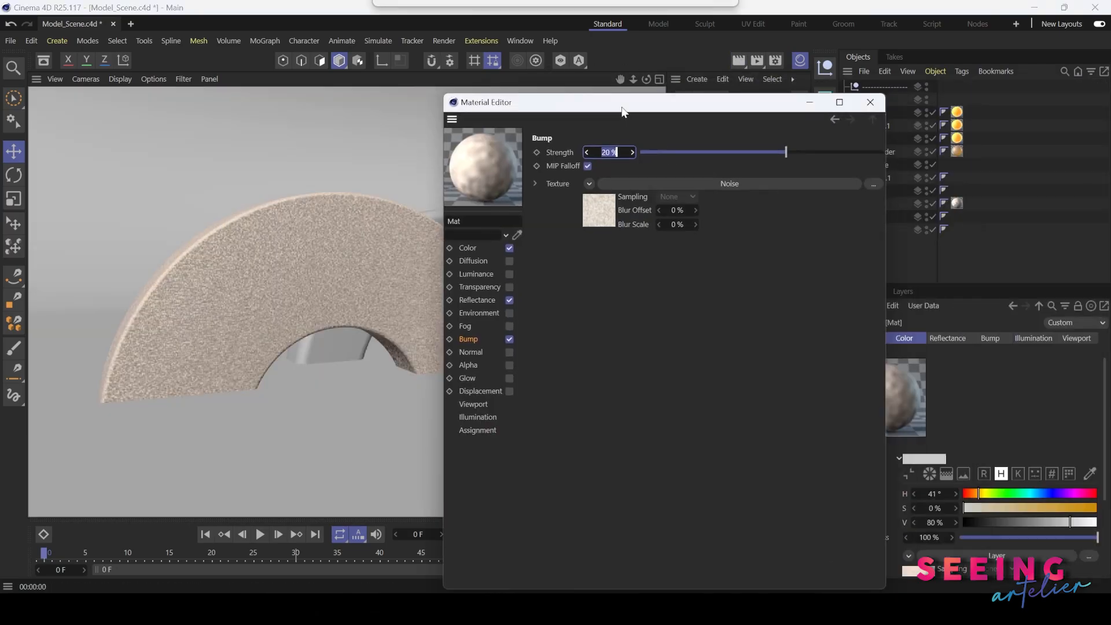
left_click(727, 185)
left_click(639, 328)
type("10")
key("Return")
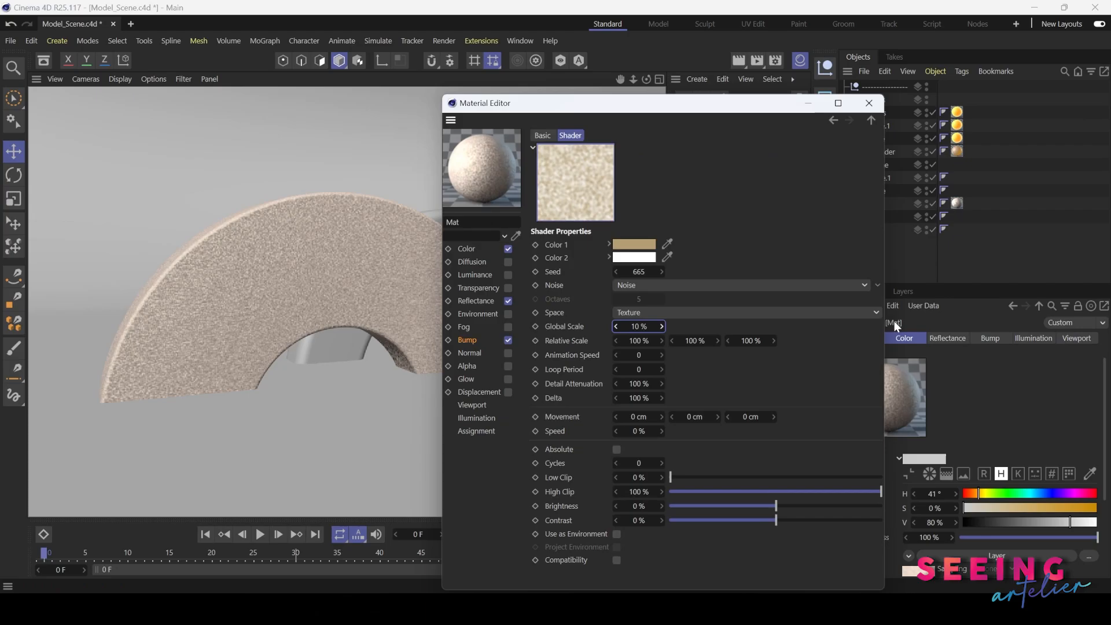
left_click(740, 59)
Set the bump noise's Global Scale to 100% and render the view to compare the grain.
left_click_drag(769, 106, 824, 109)
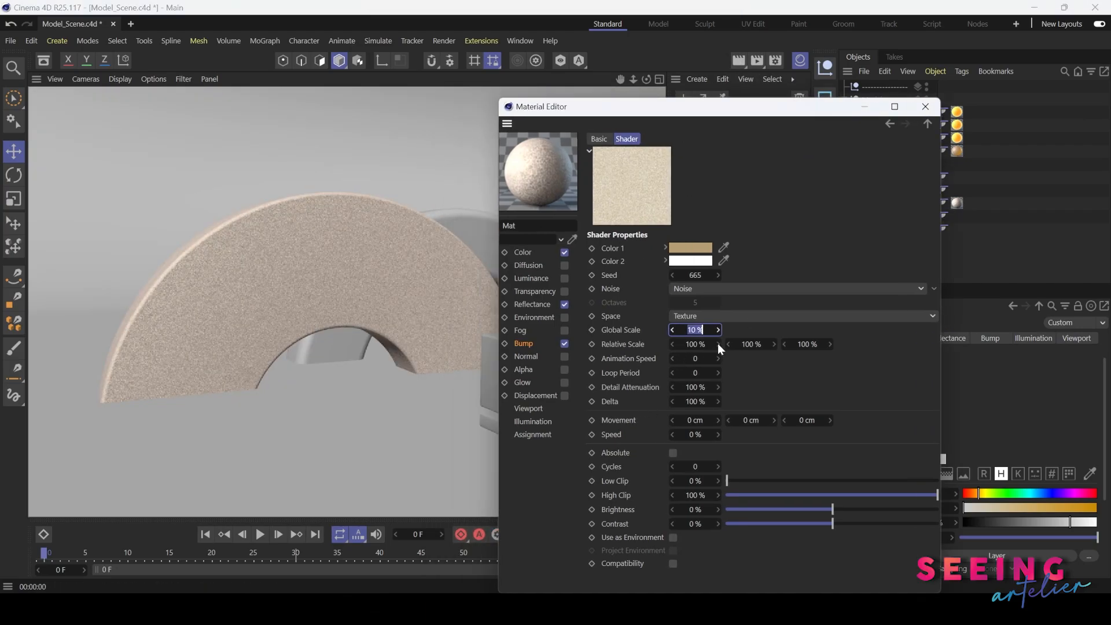
left_click(718, 330)
type("100")
key("Return")
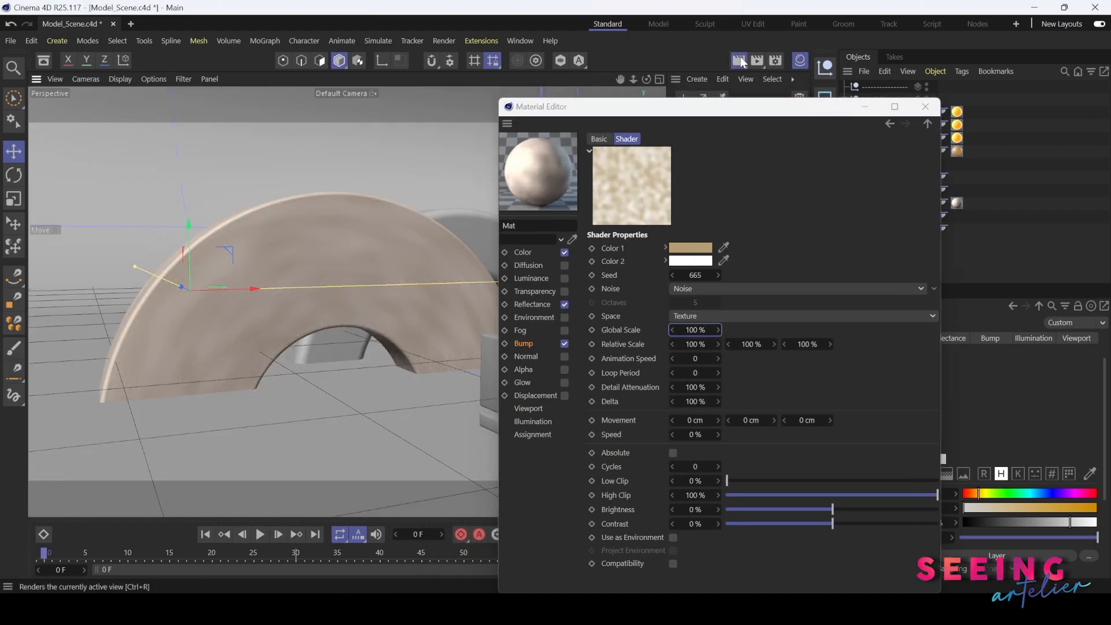
key("ctrl+r")
Set the bump noise's Global Scale to 60%, render the view, and put the Material Editor away.
left_click(696, 331)
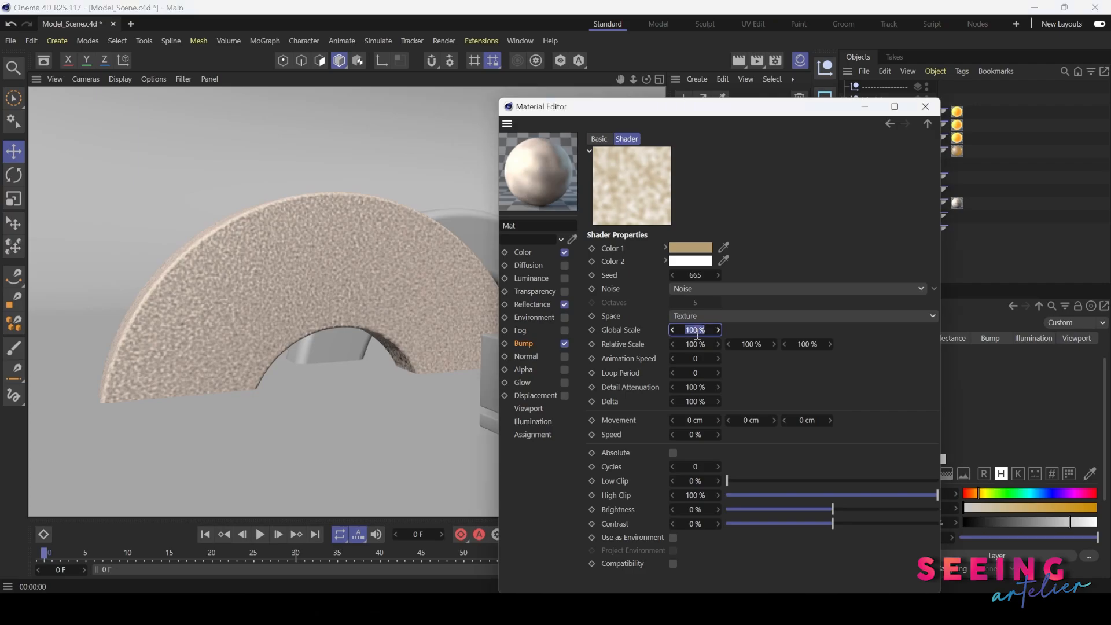
type("60")
key("Return")
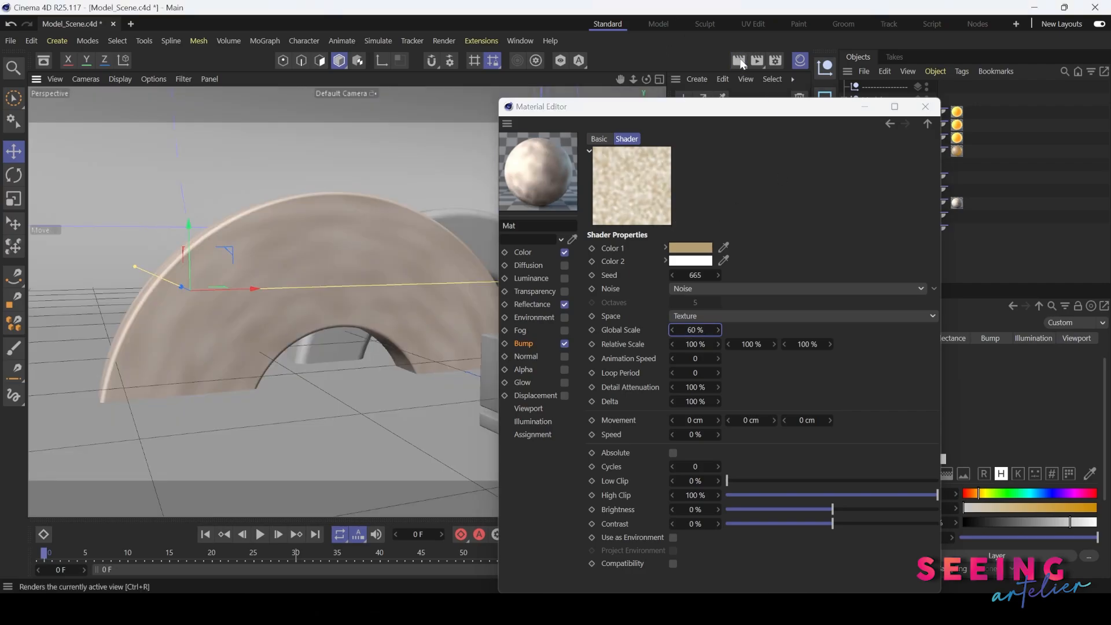
key("ctrl+r")
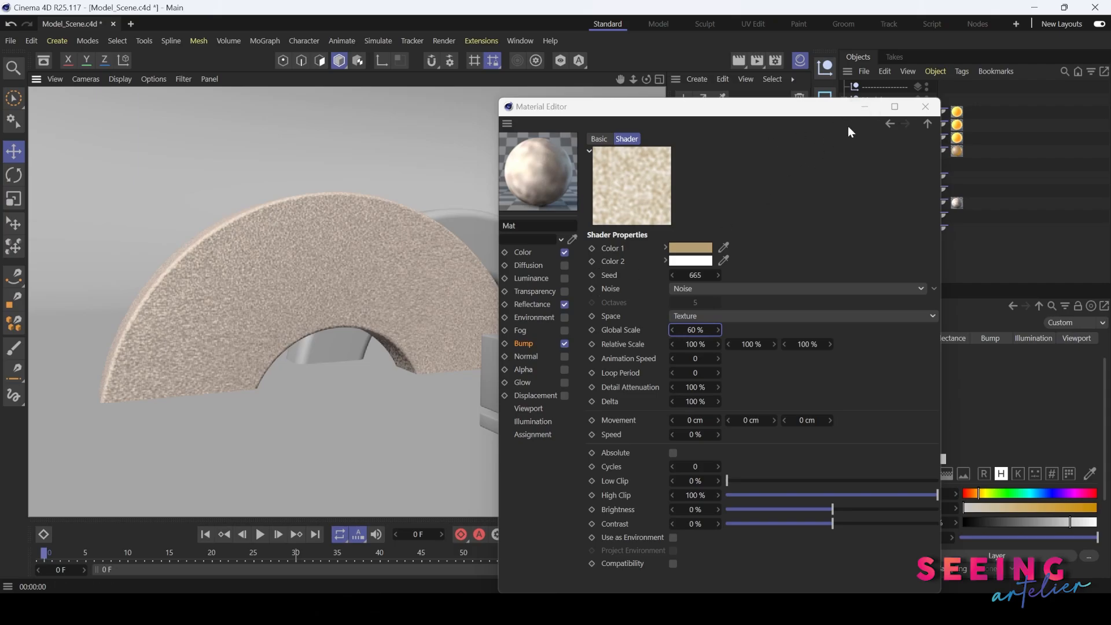
left_click(864, 109)
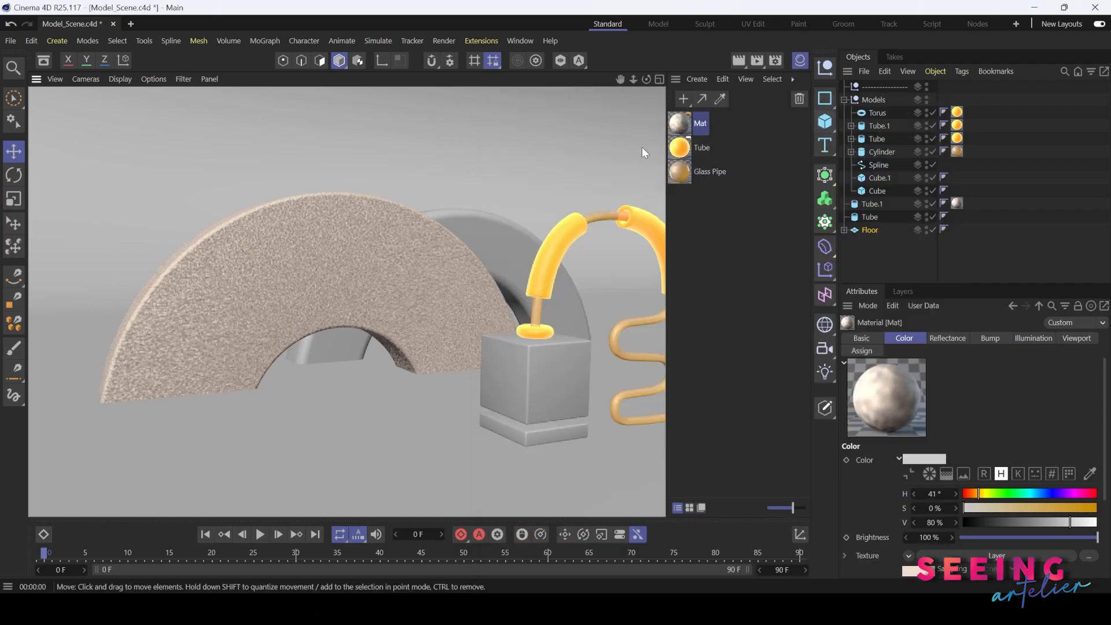
Select the plain gray half-ring behind the textured one and open the Asset Browser with a wider layout.
left_click(486, 237)
middle_click_drag(455, 248, 346, 261, "alt")
left_click_drag(423, 300, 321, 308, "alt")
middle_click_drag(356, 263, 493, 265, "alt")
left_click_drag(492, 265, 481, 244, "alt")
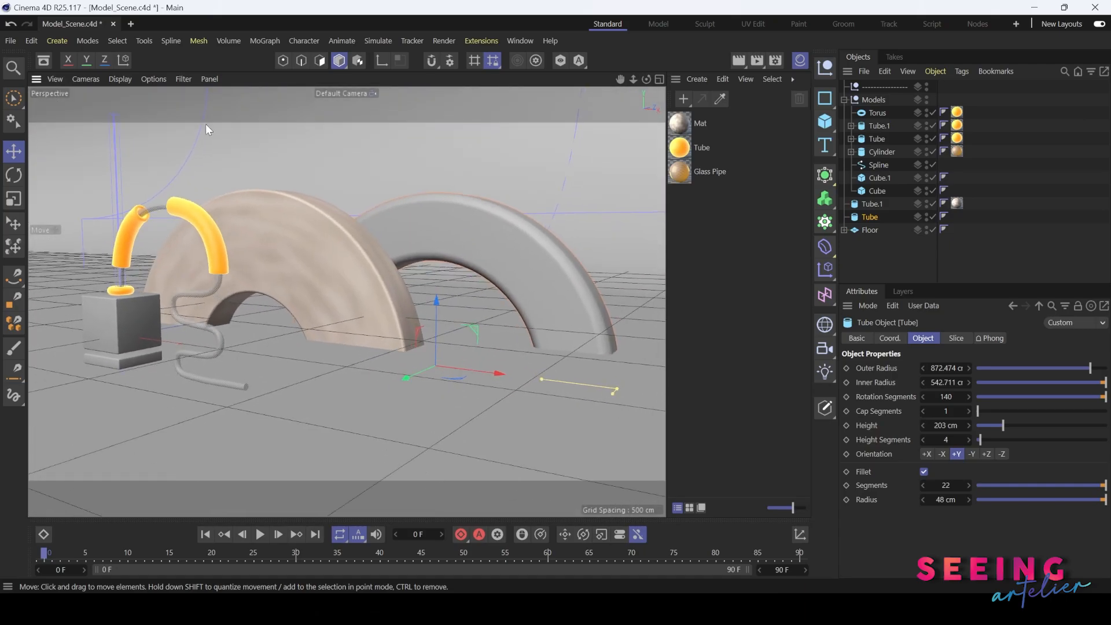
left_click(43, 64)
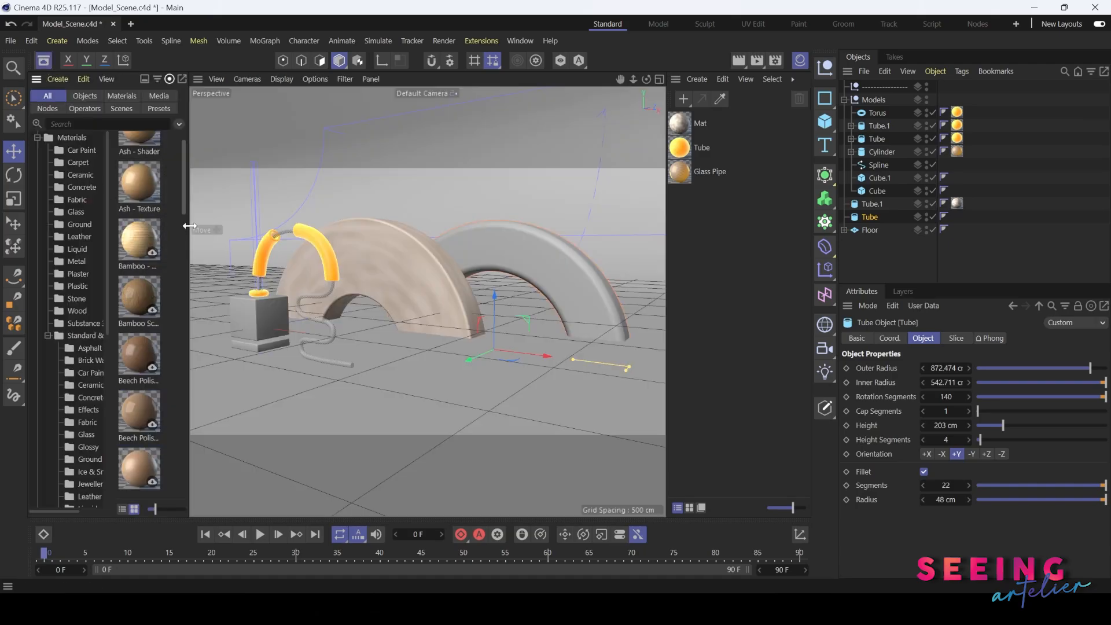
left_click_drag(189, 226, 302, 225)
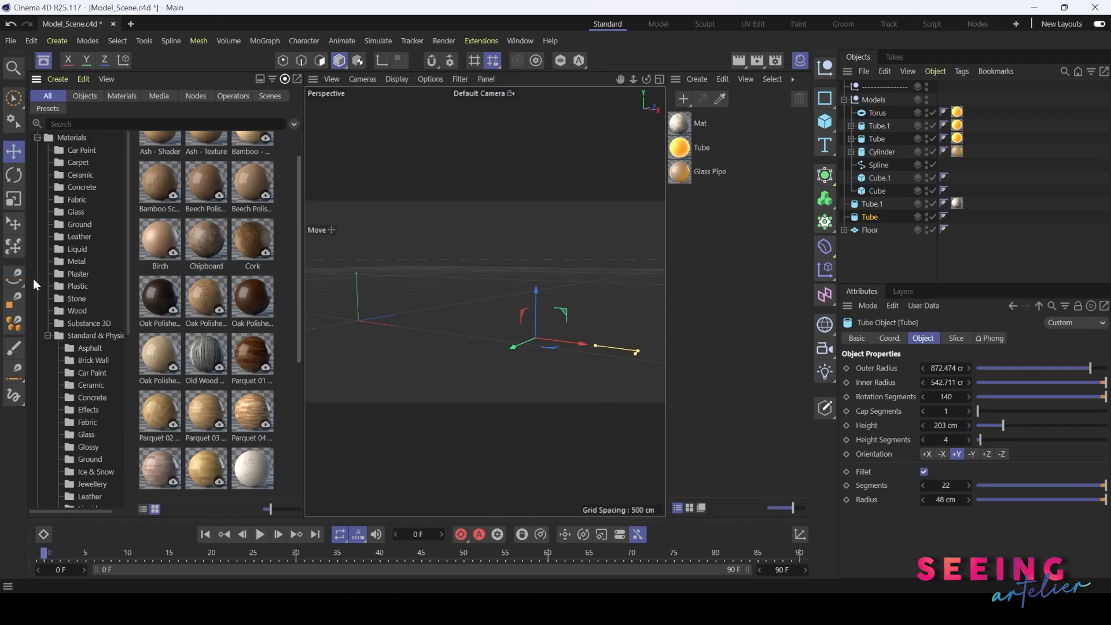
Browse the Asset Browser's material categories and open the Wood folder under Standard & Physical.
scroll(299, 192, "up", 2)
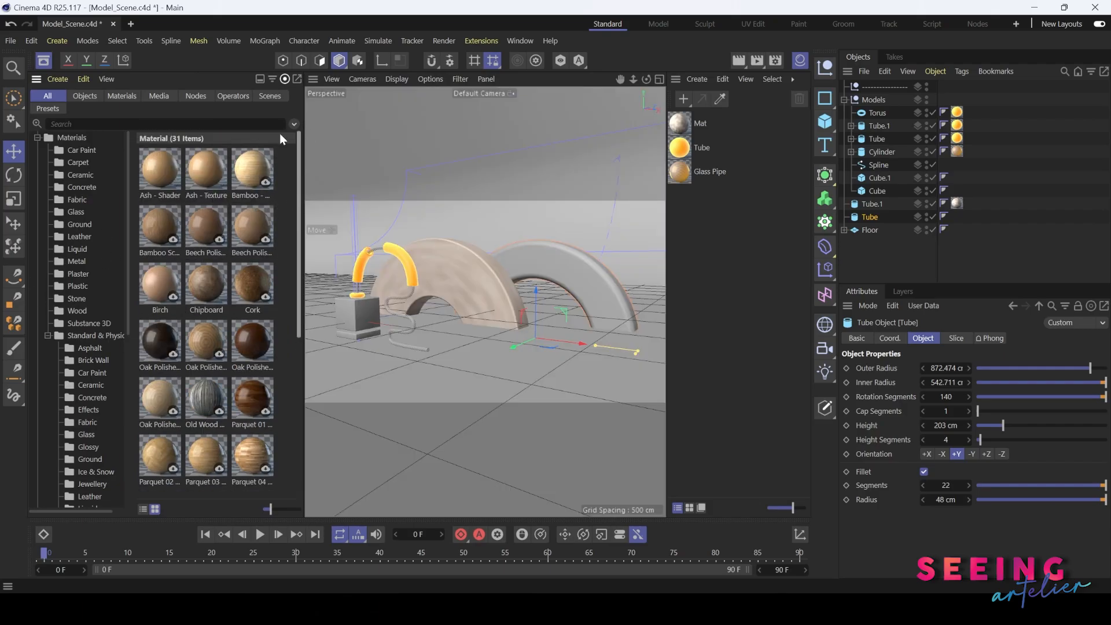
left_click(37, 138)
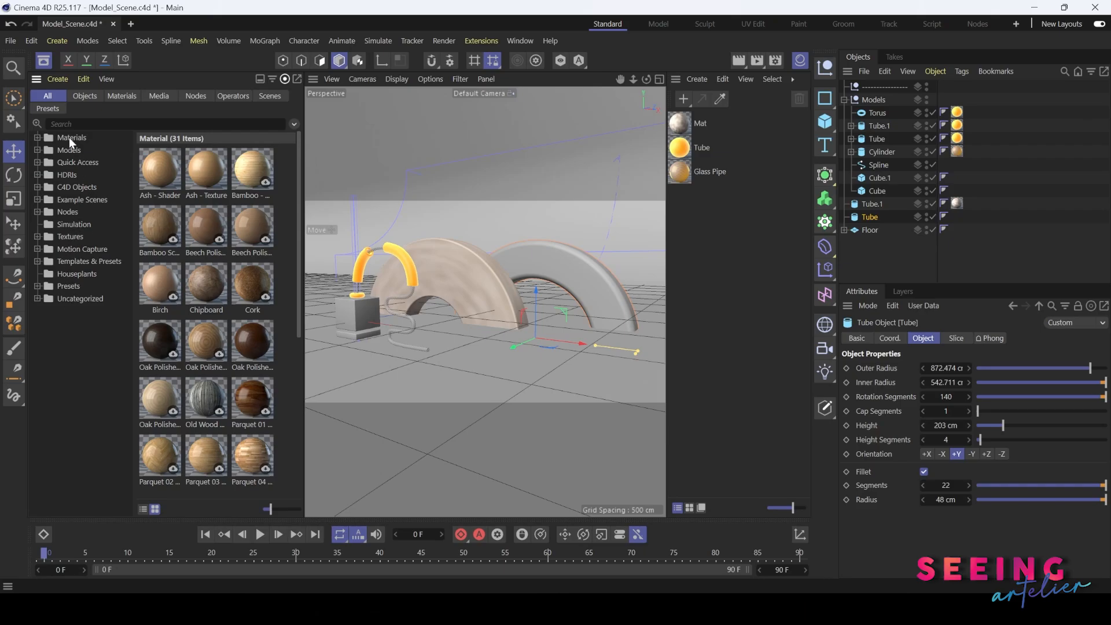
left_click(37, 138)
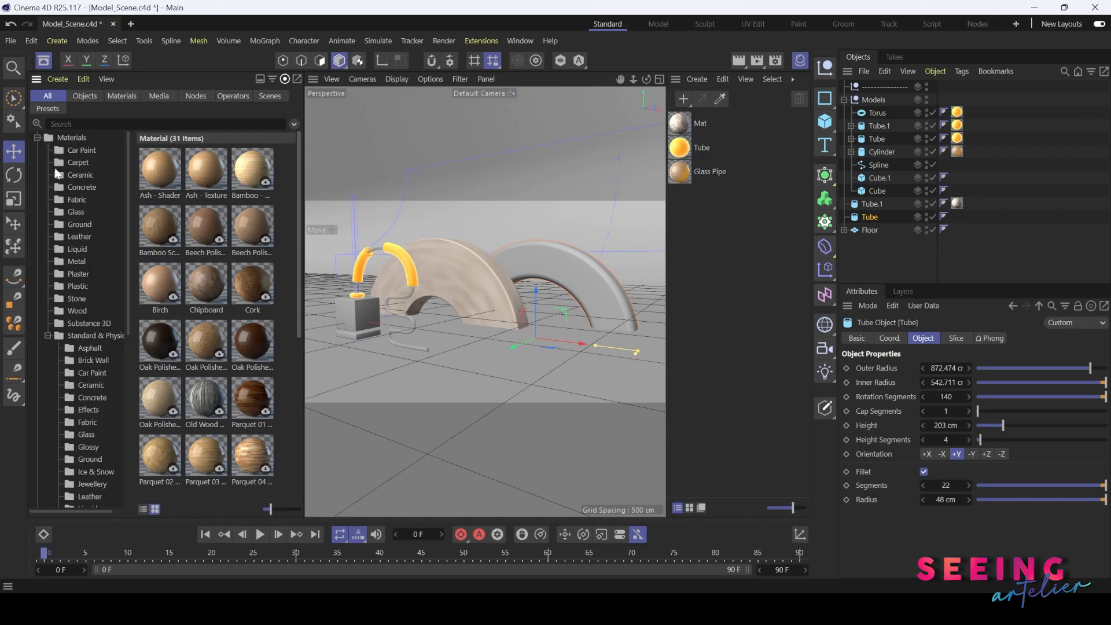
left_click(78, 154)
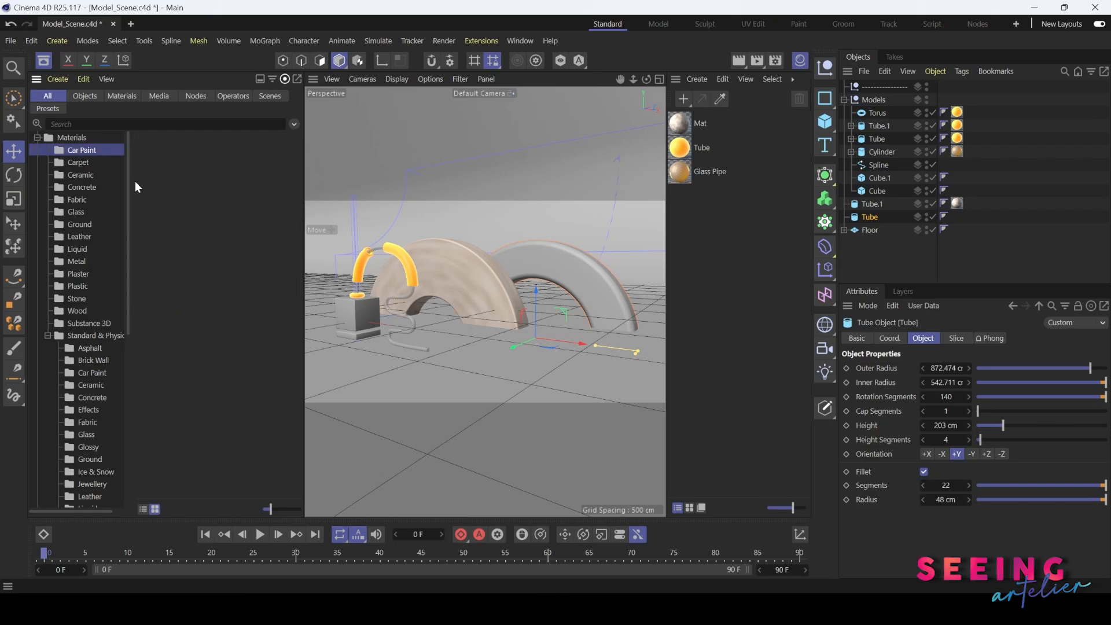
left_click(78, 164)
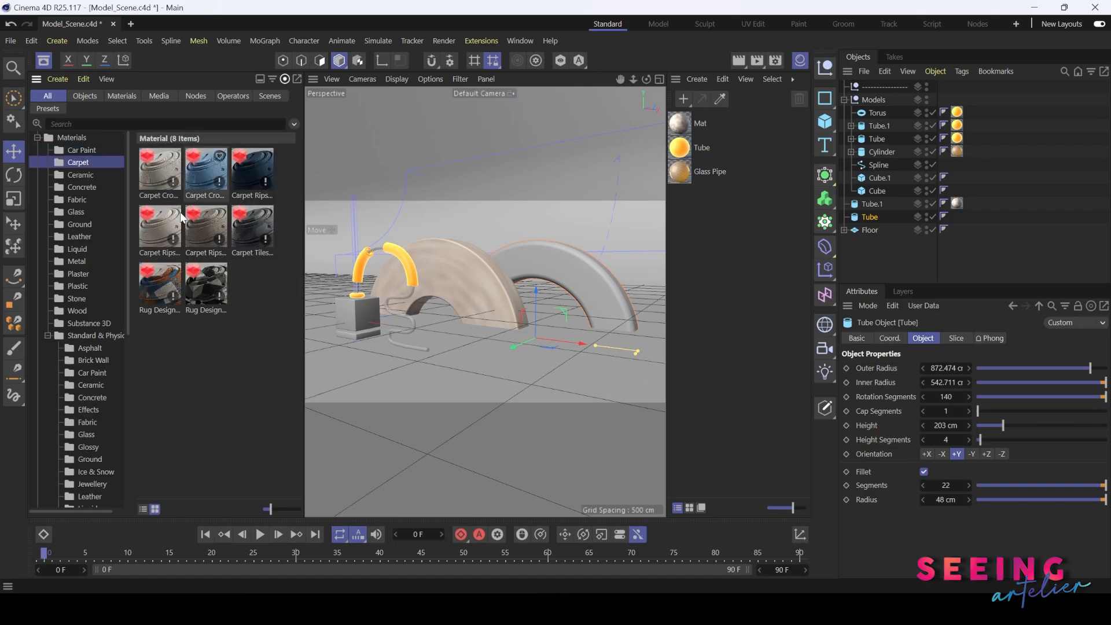
left_click(106, 335)
left_click_drag(133, 345, 164, 437)
left_click(92, 454)
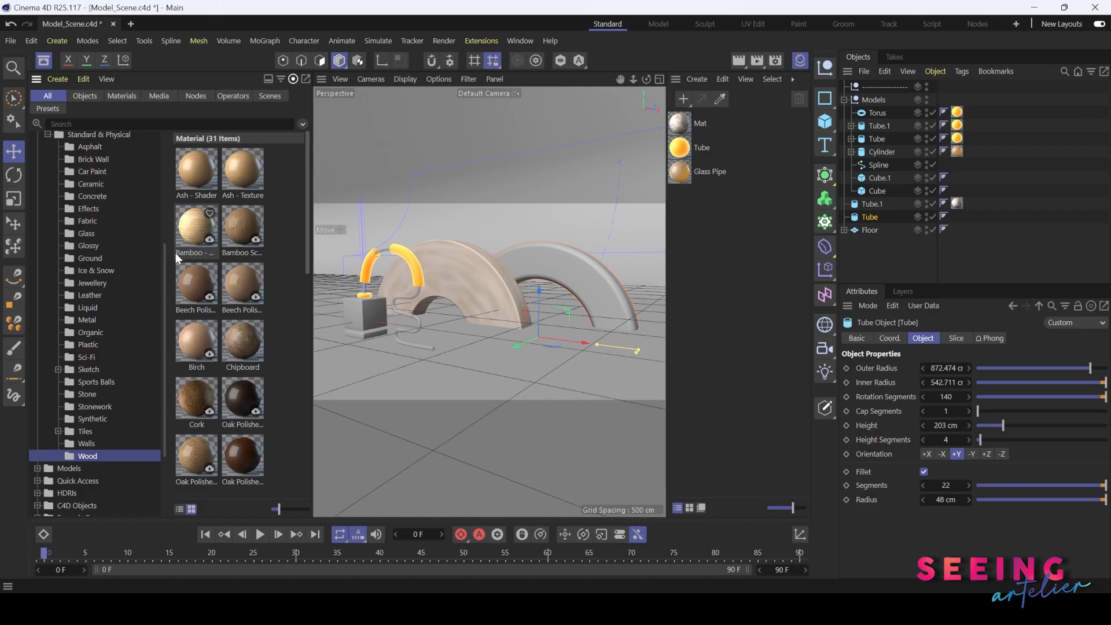
Download the Parquet 07 - Spruce - 100x100 wood material and add it to the scene's materials.
left_click_drag(313, 281, 387, 290)
scroll(247, 347, "down", 3)
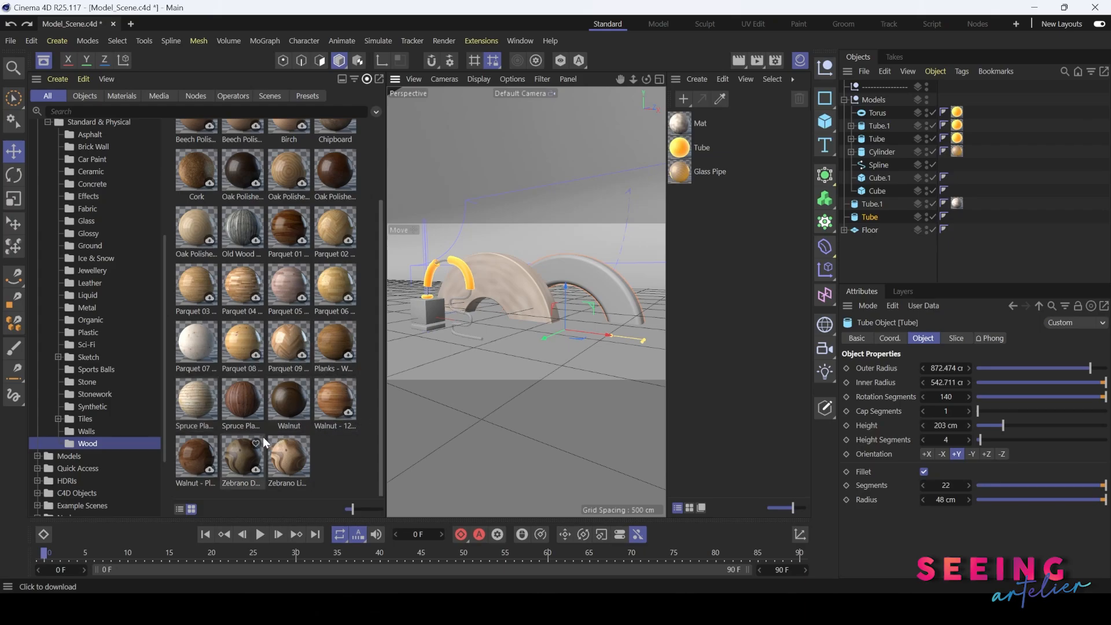
left_click(195, 351)
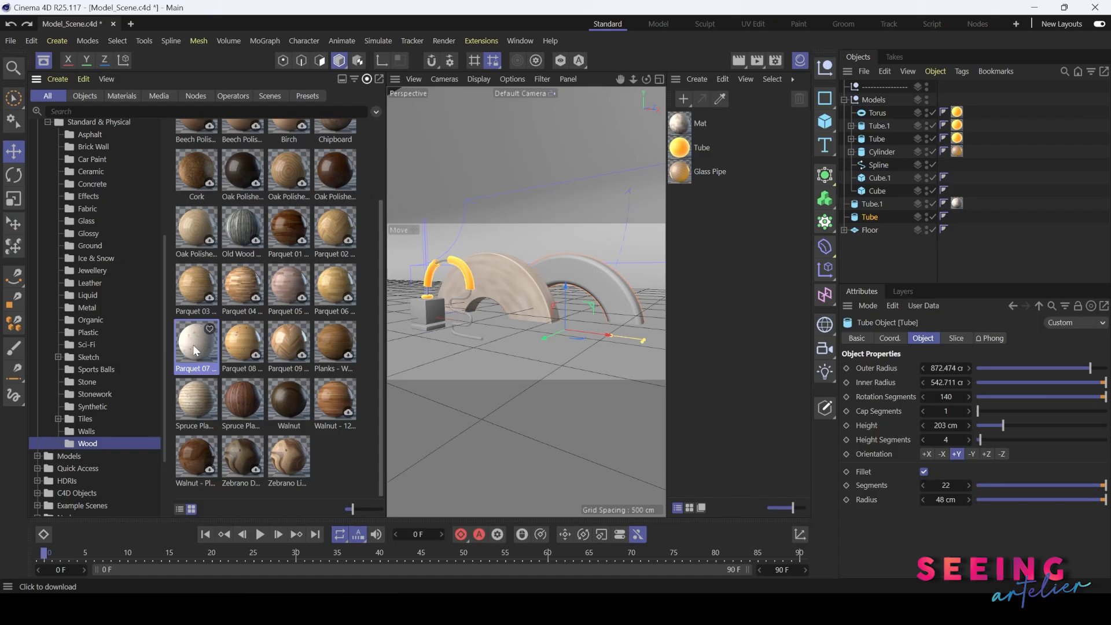
double_click(193, 351)
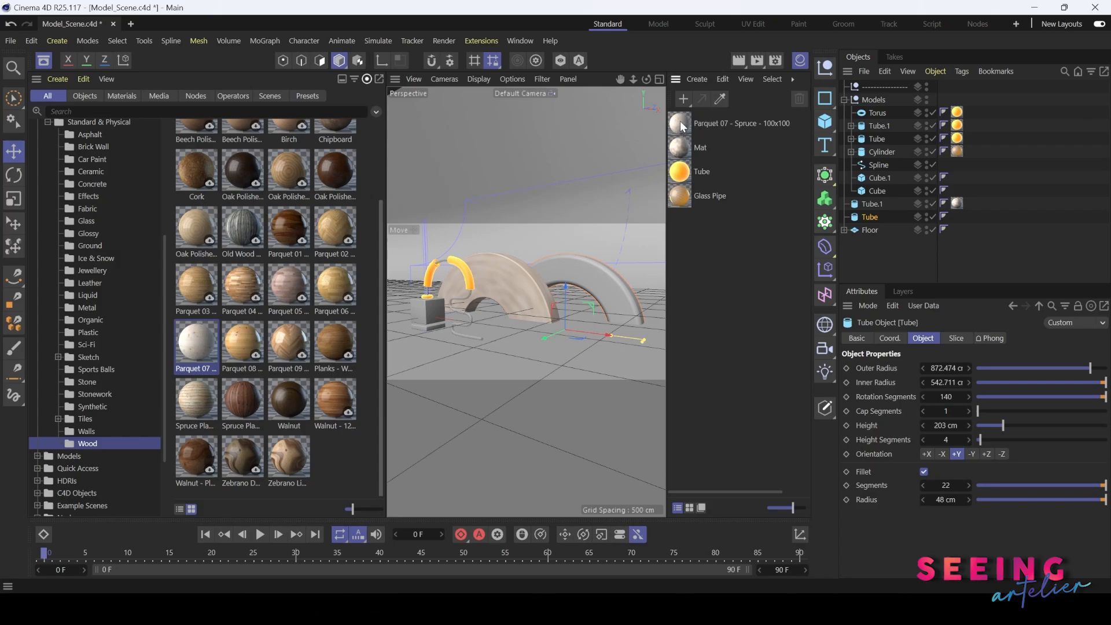
Apply the Parquet 07 - Spruce - 100x100 material to the rear half-ring Tube and close the Asset Browser.
left_click_drag(682, 122, 872, 217)
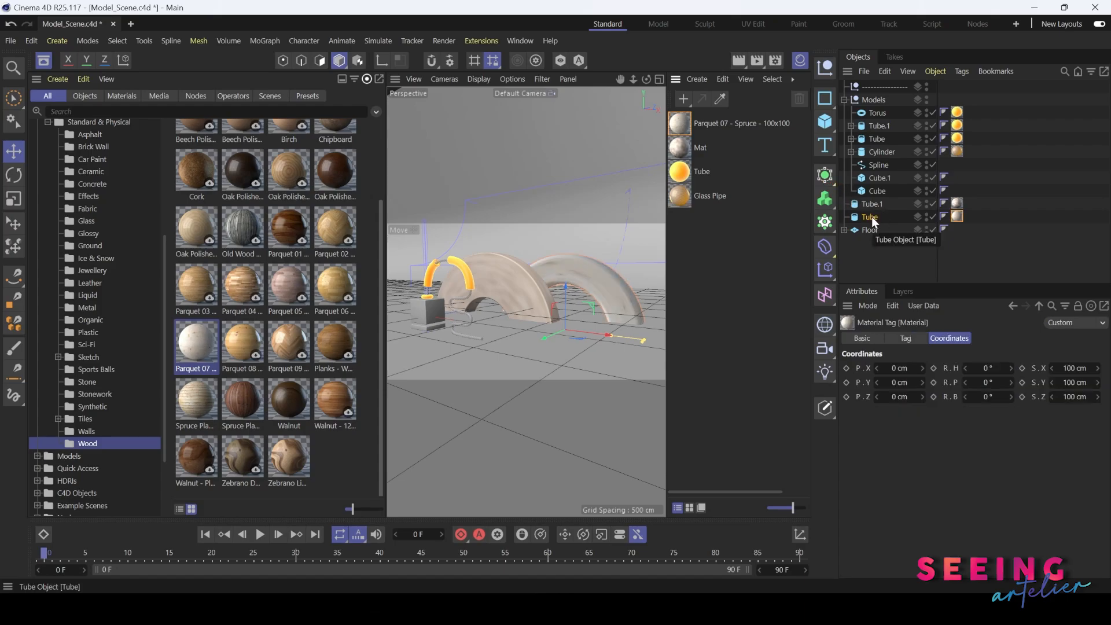
left_click(42, 63)
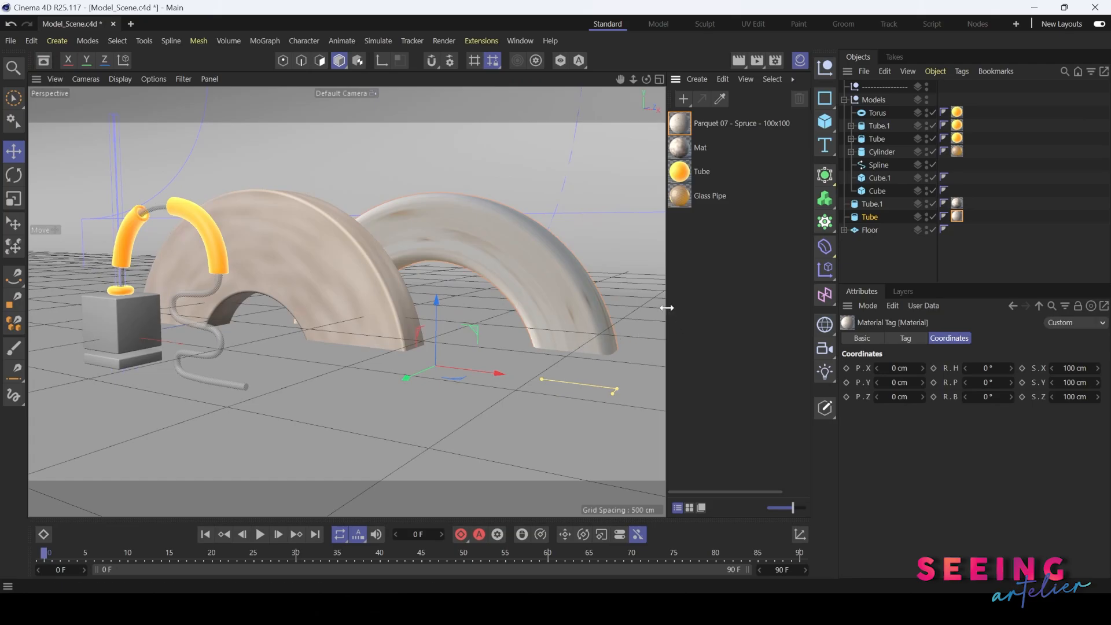
left_click_drag(665, 310, 676, 310)
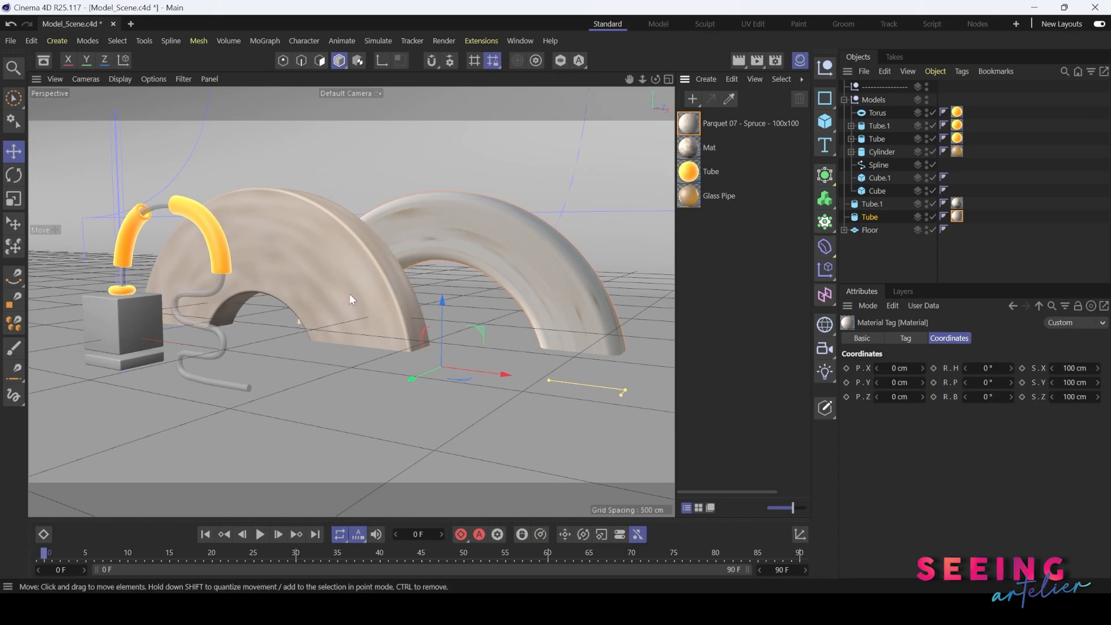
Look through the available render commands and the renderer choices in the Render Settings, keeping the Standard renderer.
left_click(738, 62)
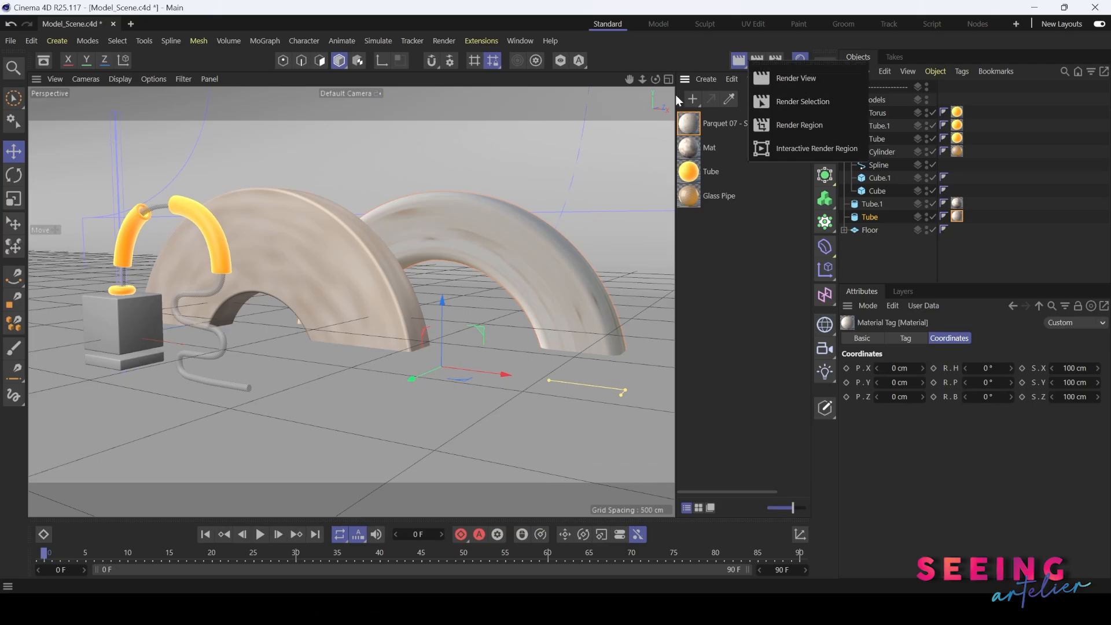
left_click(597, 76)
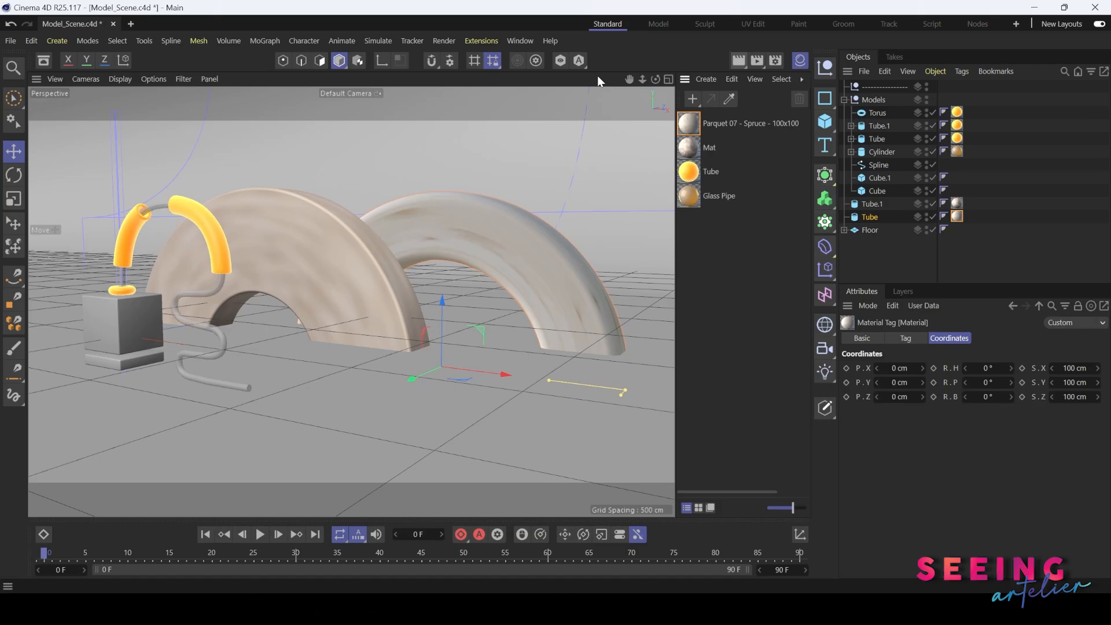
left_click(759, 61)
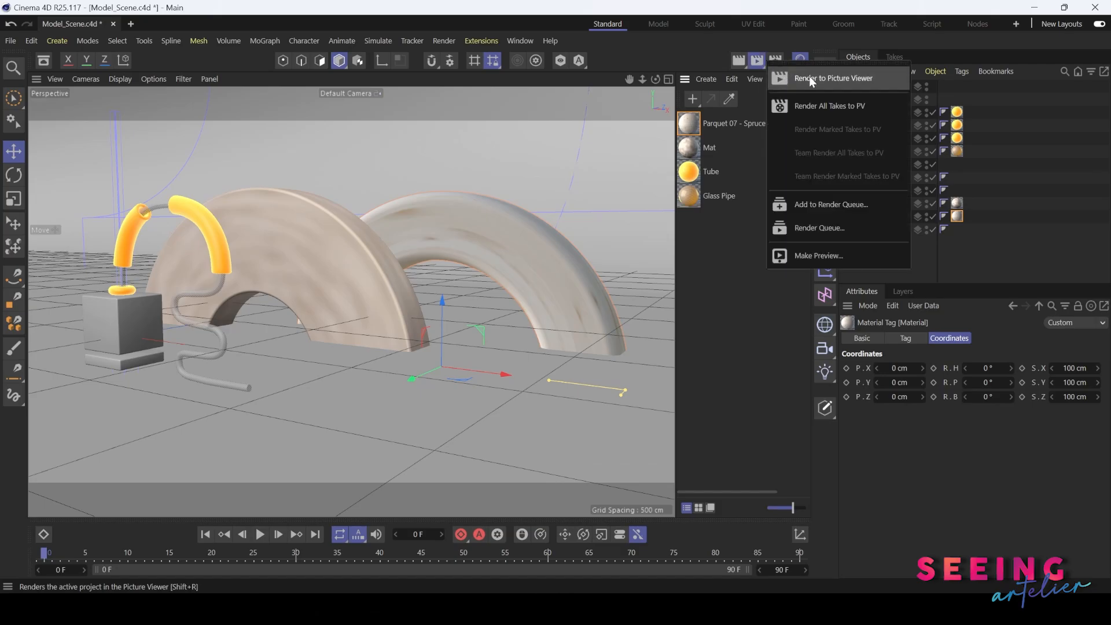
left_click(775, 61)
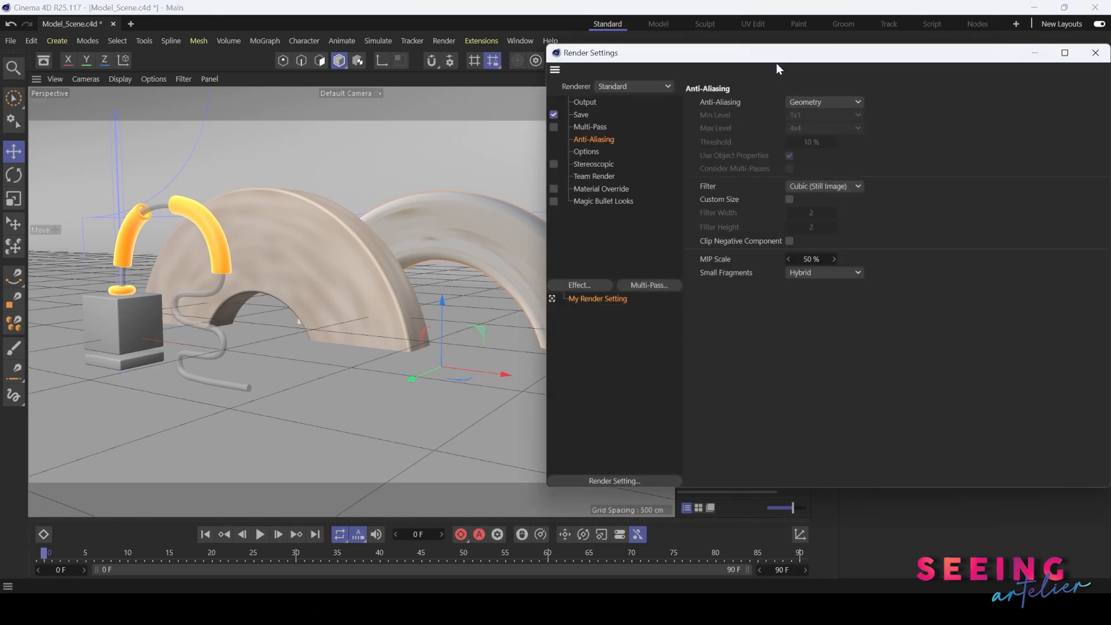
left_click(602, 102)
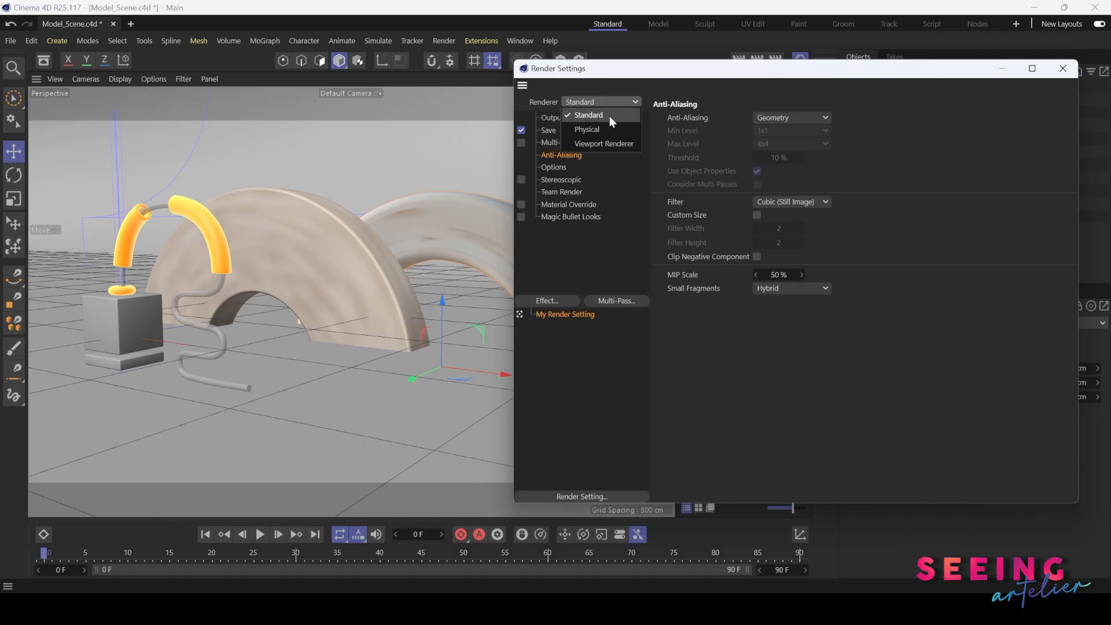
left_click(780, 74)
left_click(1063, 68)
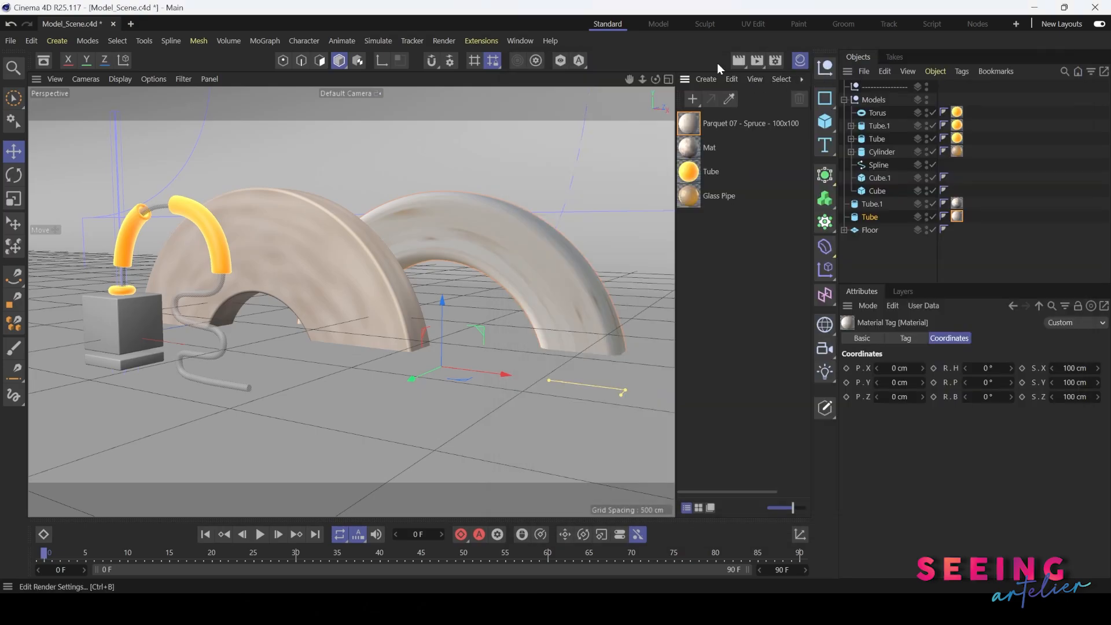
Render the scene to the Picture Viewer, inspect the enlarged image and minimize the viewer.
left_click(755, 61)
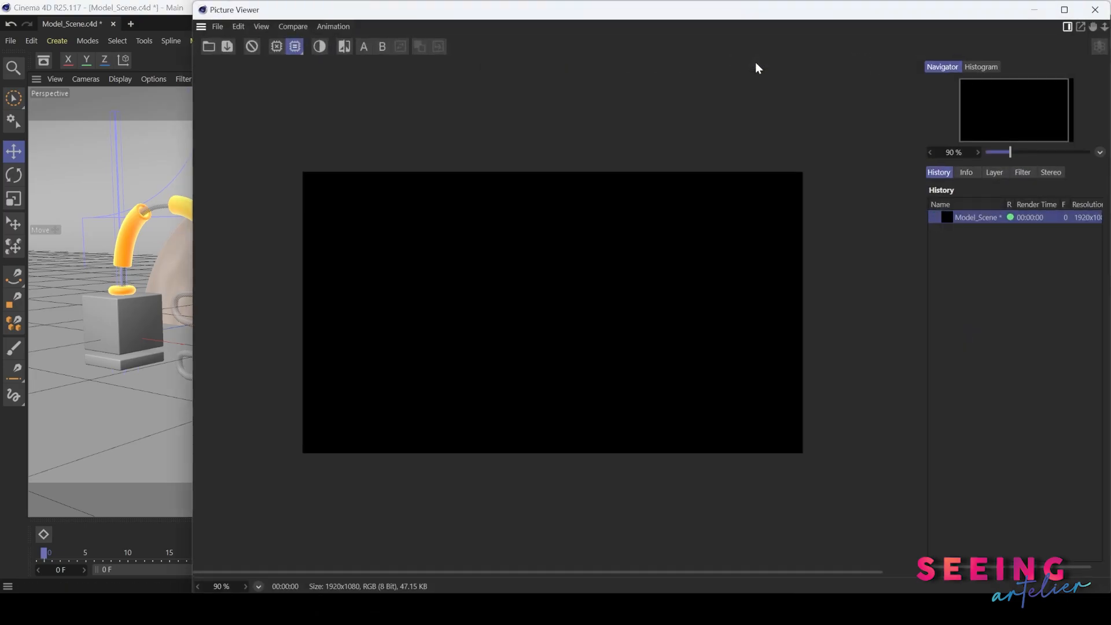
left_click_drag(758, 20, 738, 22)
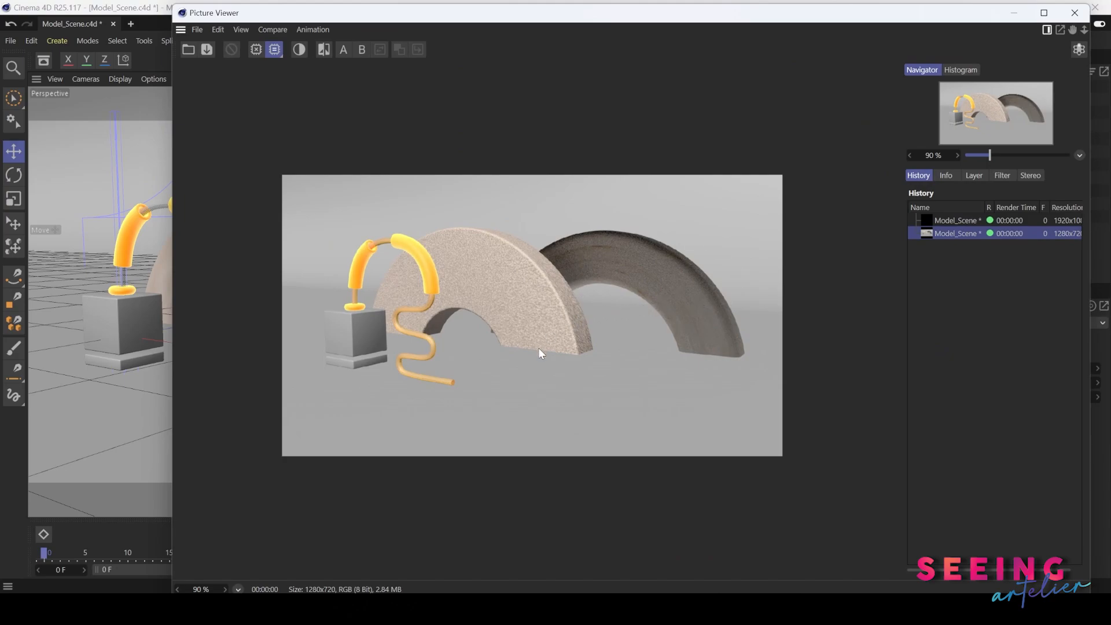
scroll(538, 351, "up", 3)
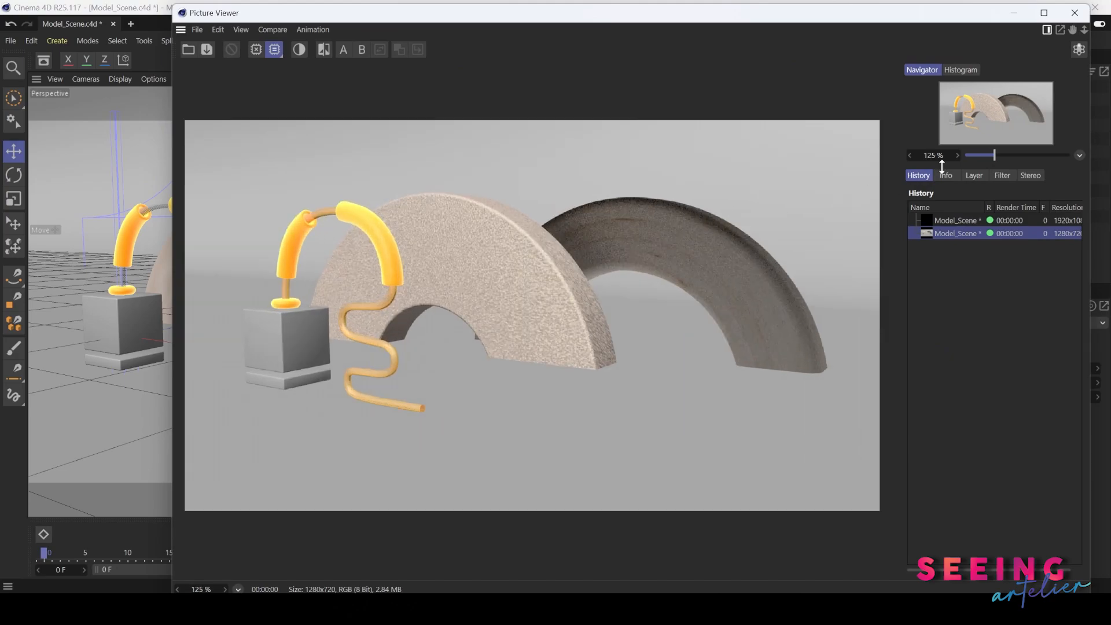
left_click(1017, 14)
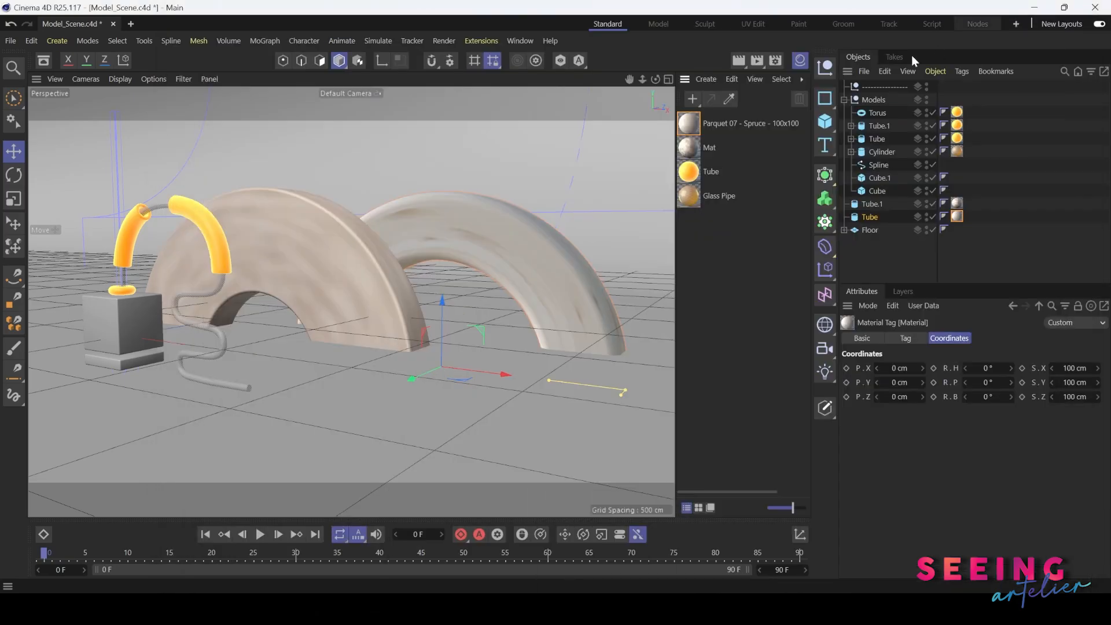
Open the Parquet 07 - Spruce - 100x100 material in the Material Editor and enable its Color channel.
left_click(689, 123)
double_click(689, 123)
left_click_drag(669, 111, 856, 110)
left_click(715, 300)
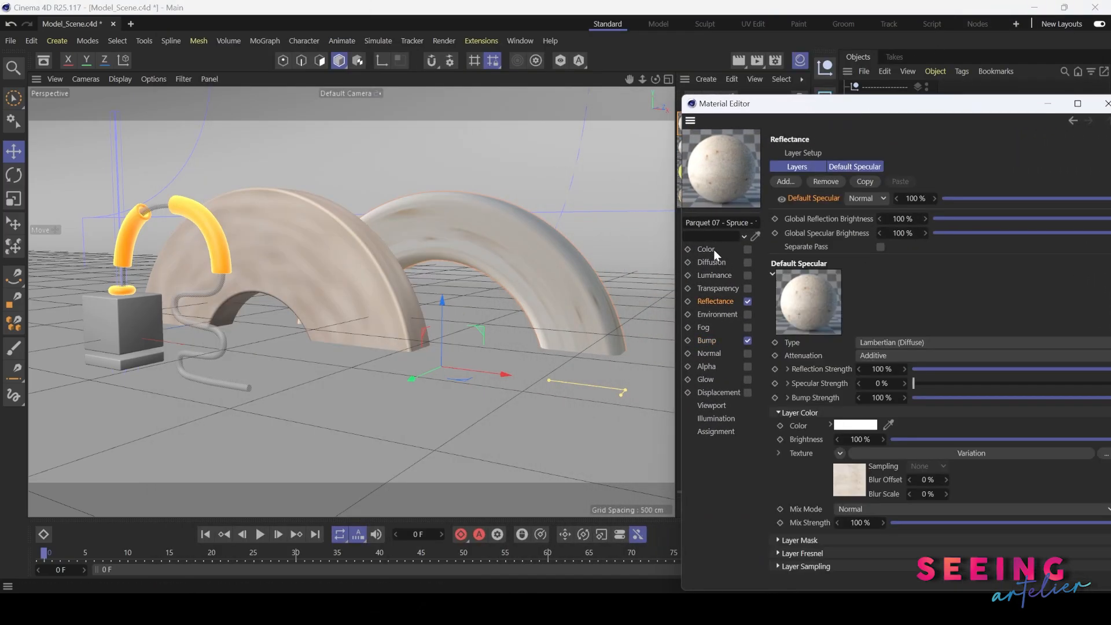
left_click(747, 250)
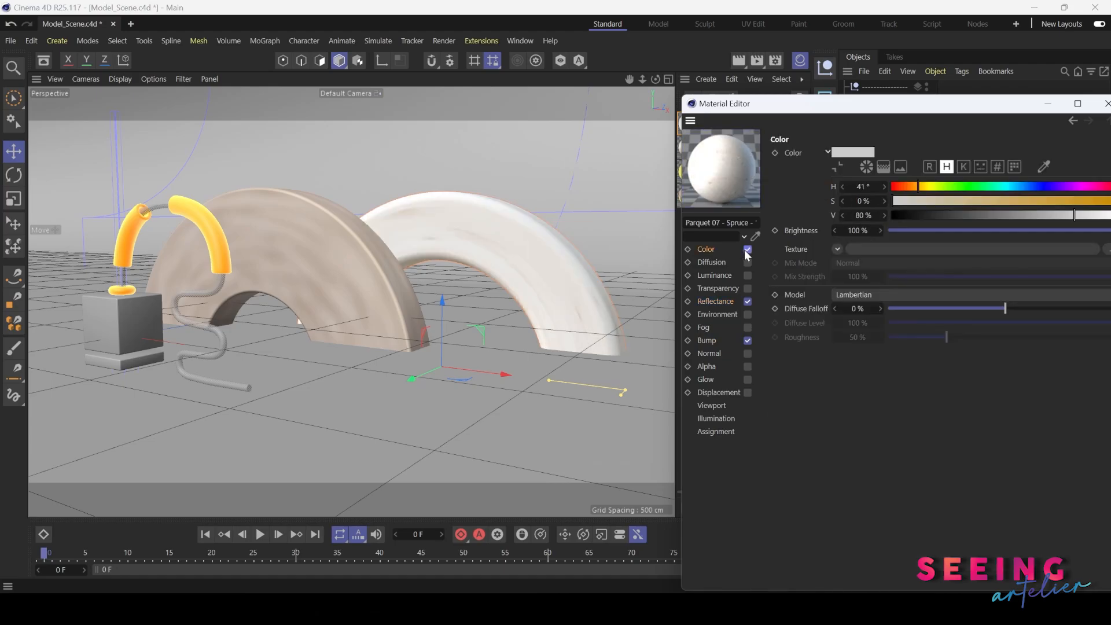
left_click_drag(826, 110, 812, 117)
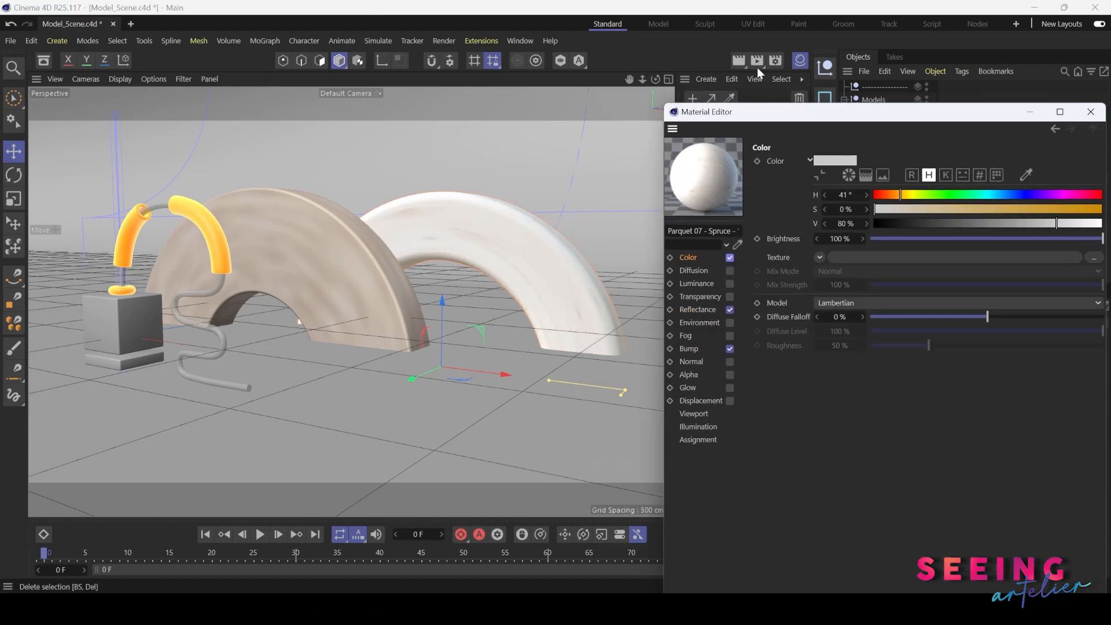
Render the scene with the enabled Color channel to the Picture Viewer, then return to the Material Editor.
left_click(757, 60)
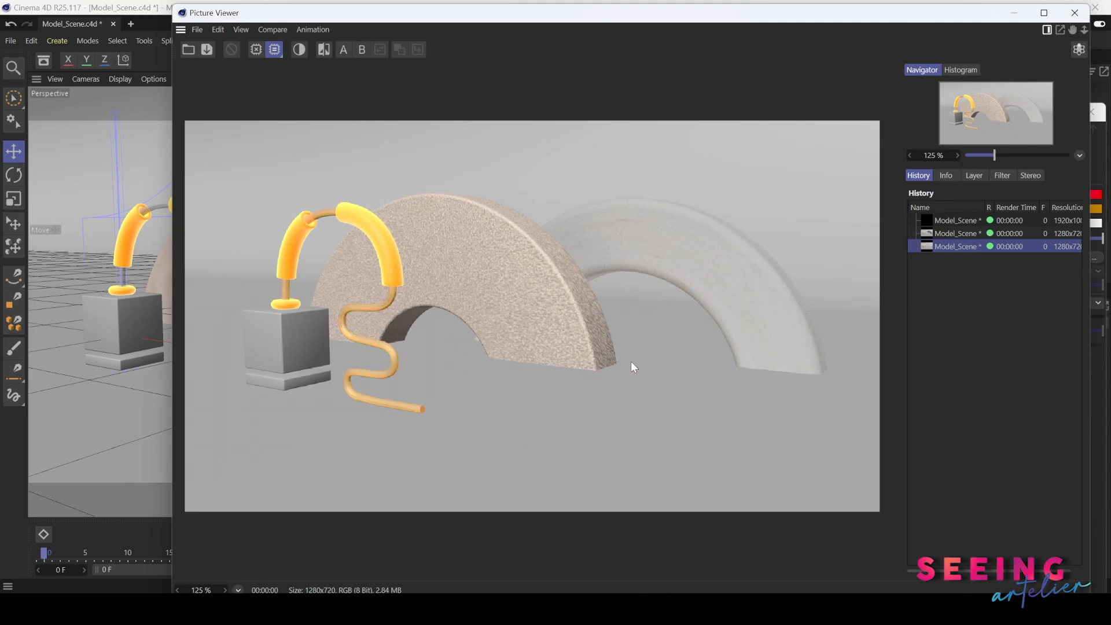
left_click(1013, 12)
left_click_drag(912, 116, 842, 116)
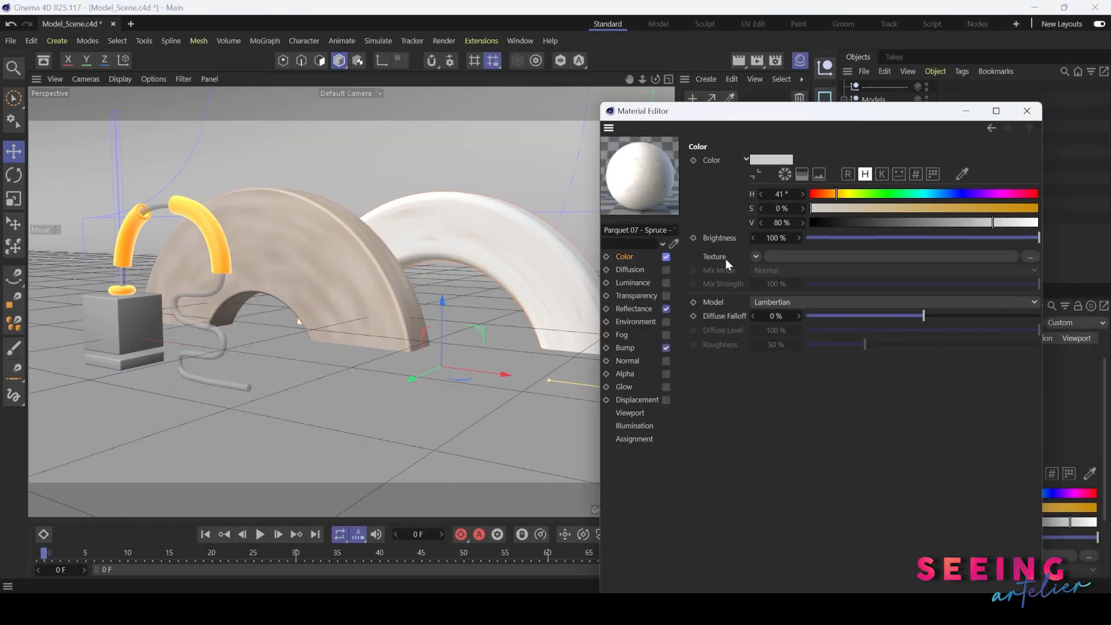
Copy the Variation shader from the Reflectance layer color into the Color channel's texture and render the view.
left_click(630, 309)
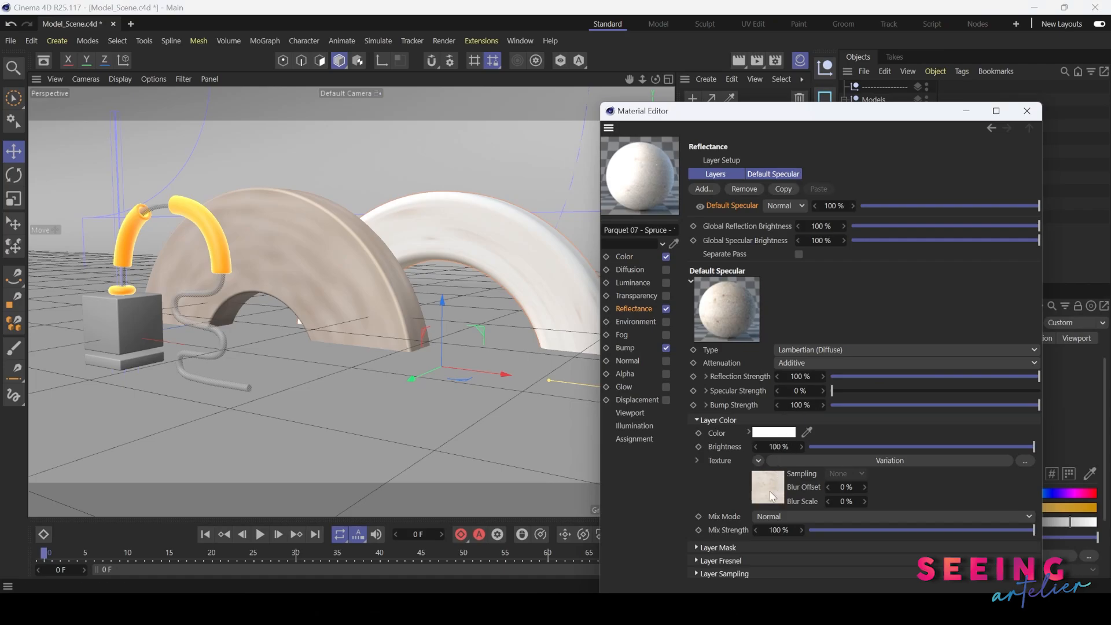
left_click(758, 460)
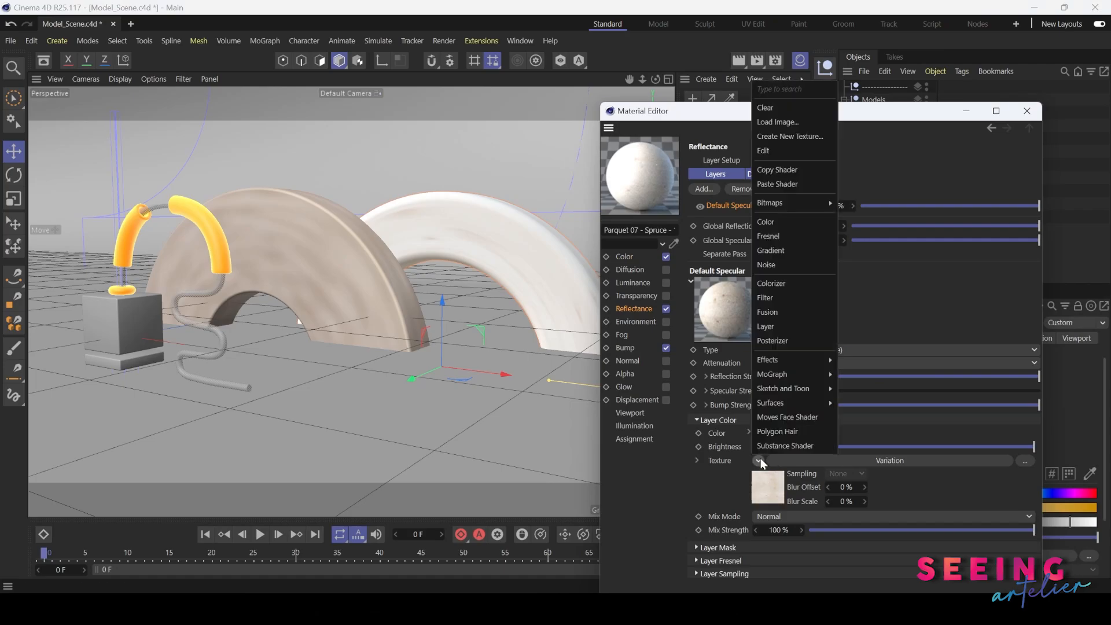
left_click(796, 169)
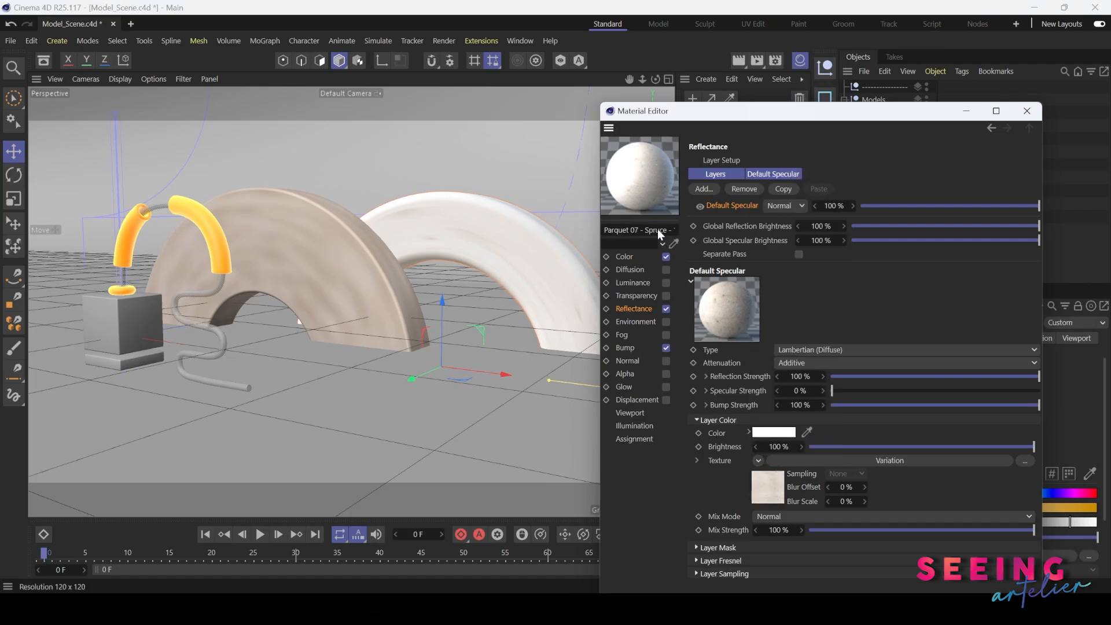
left_click(629, 256)
left_click(758, 256)
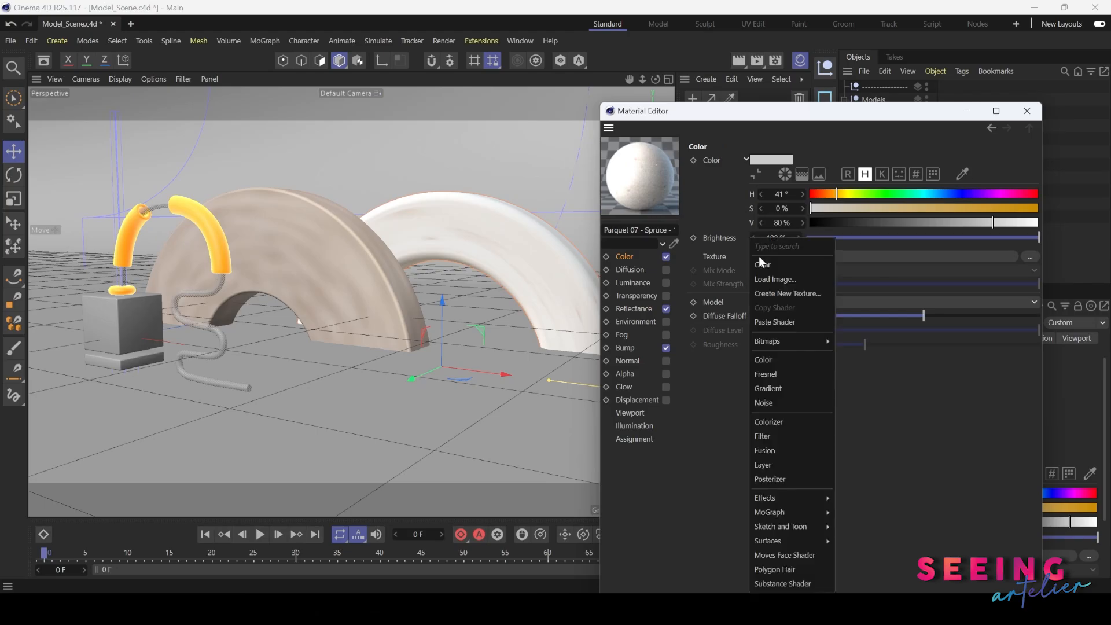
left_click(775, 321)
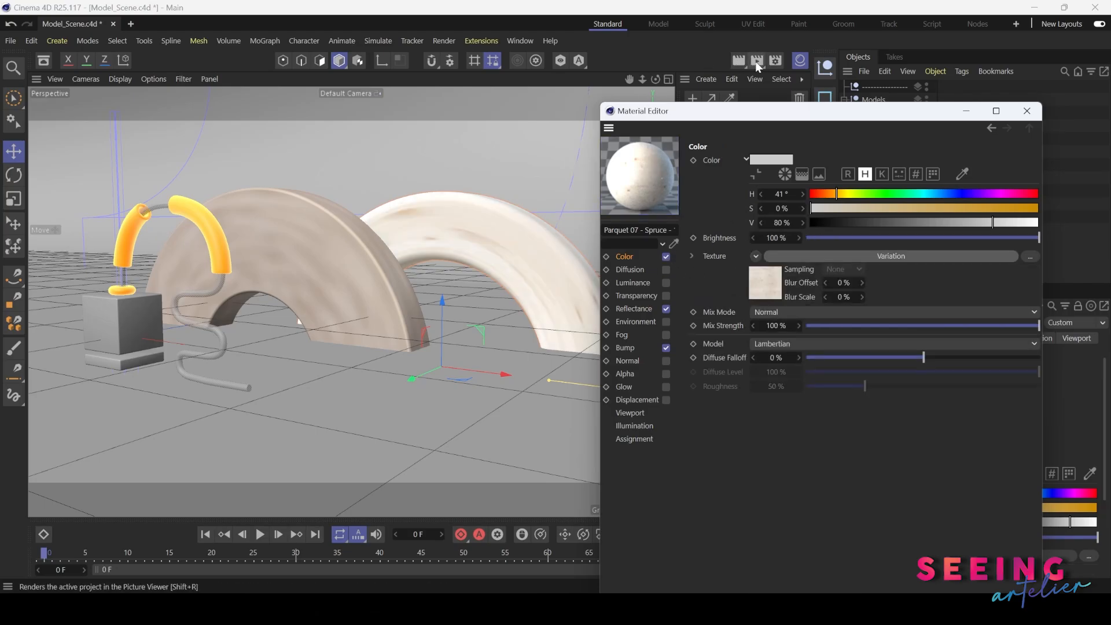
left_click(738, 65)
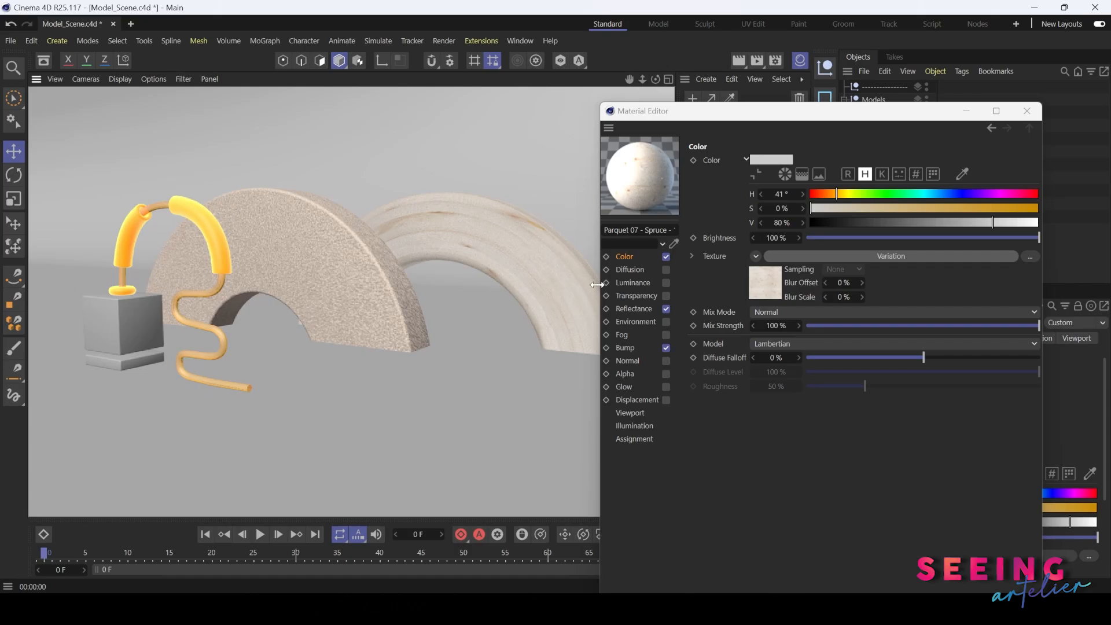
Compare the wood material's Reflectance and Color textures, minimize the Material Editor and render the view again.
left_click(632, 309)
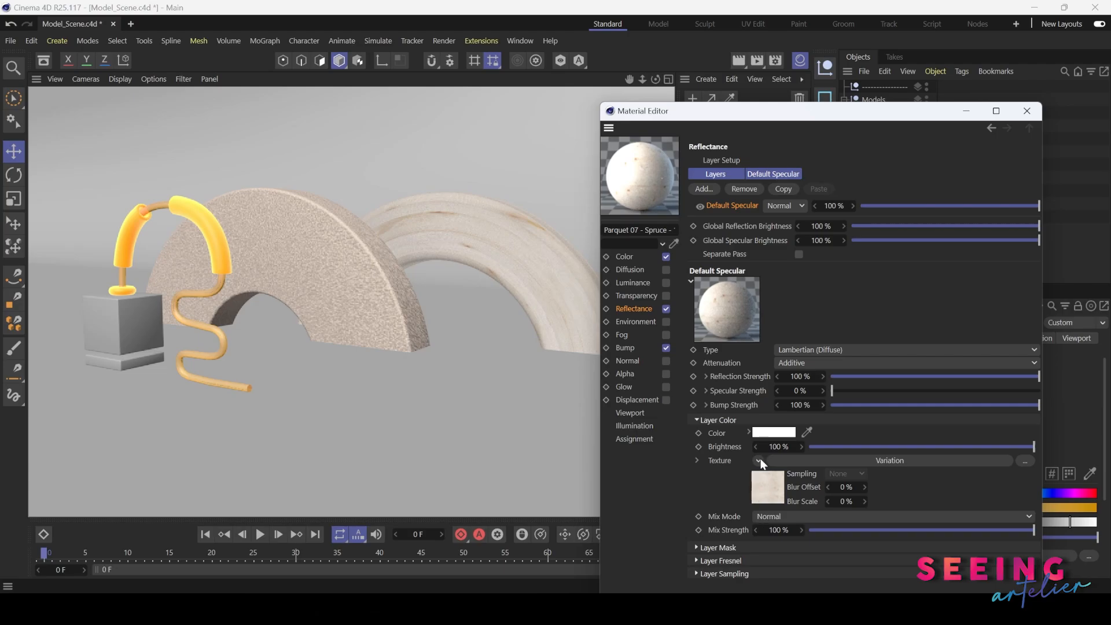
left_click(625, 256)
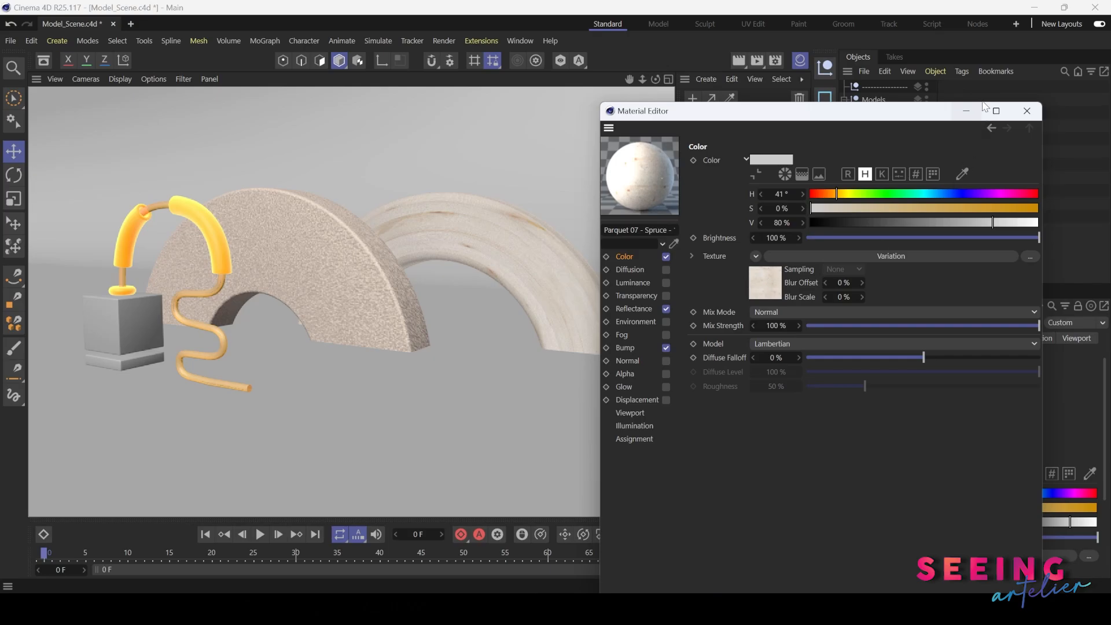
left_click(966, 111)
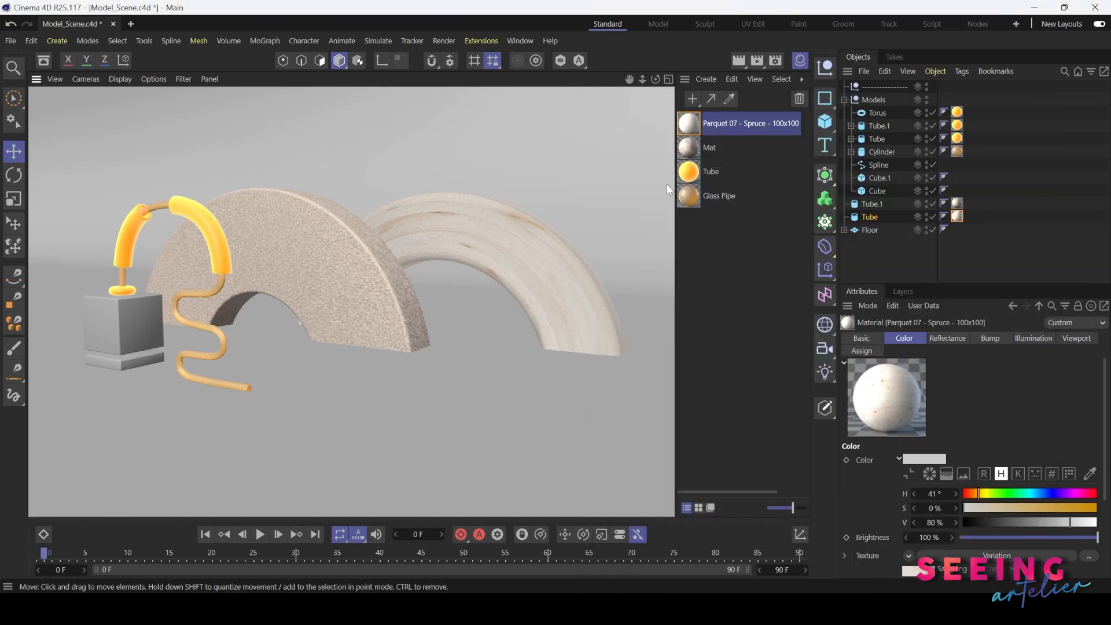
left_click(694, 127)
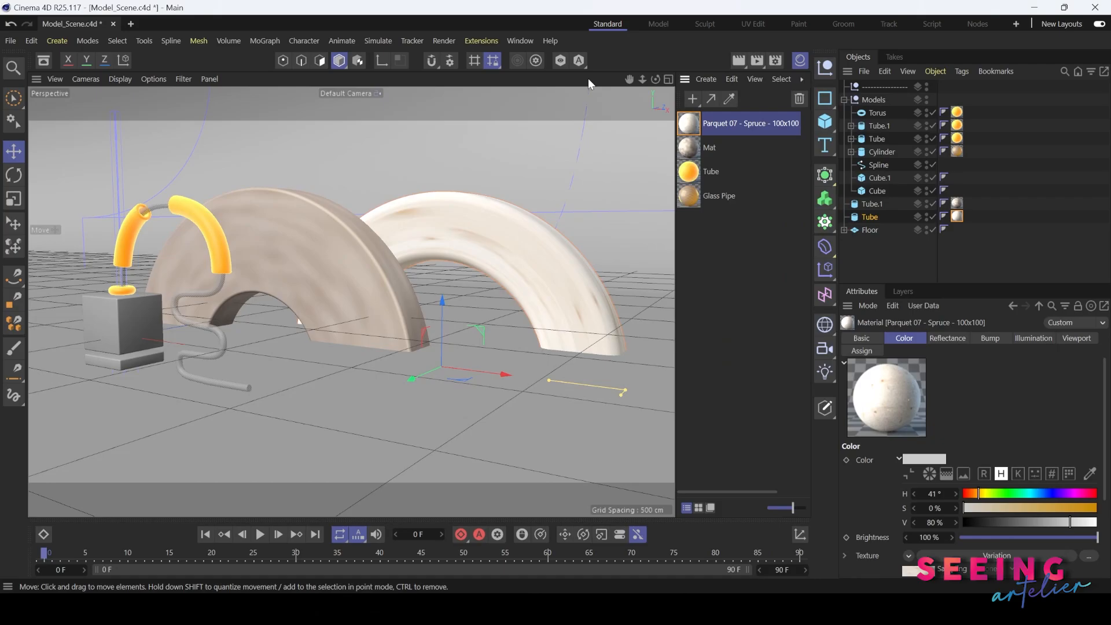
left_click(742, 61)
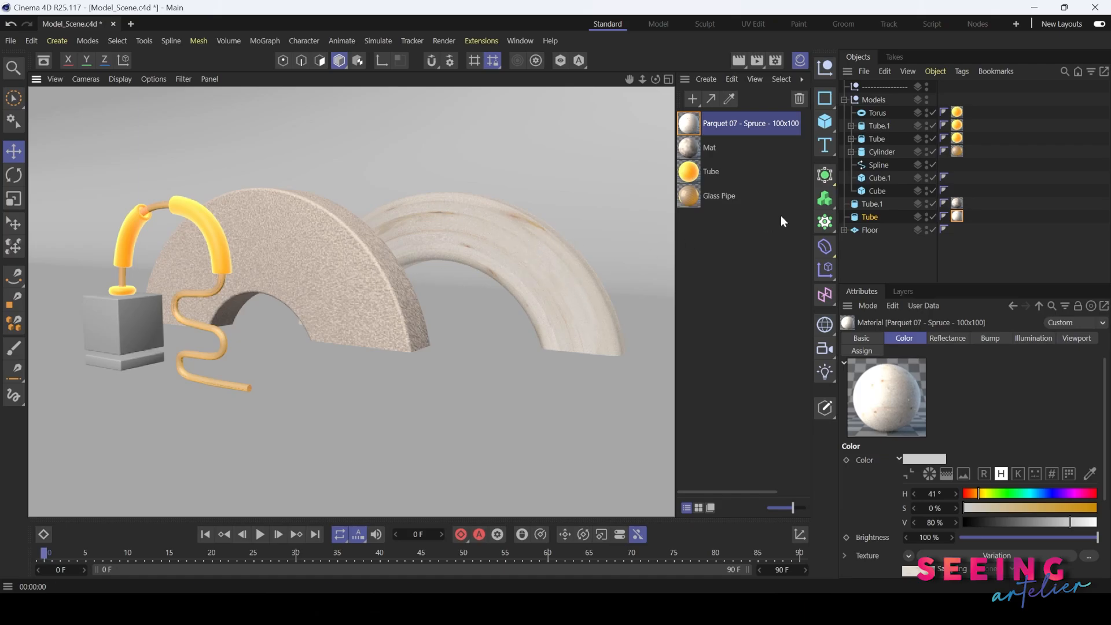
Open the tag properties of the rear Tube's wood material and try Spherical, then Cubic projection.
left_click(958, 217)
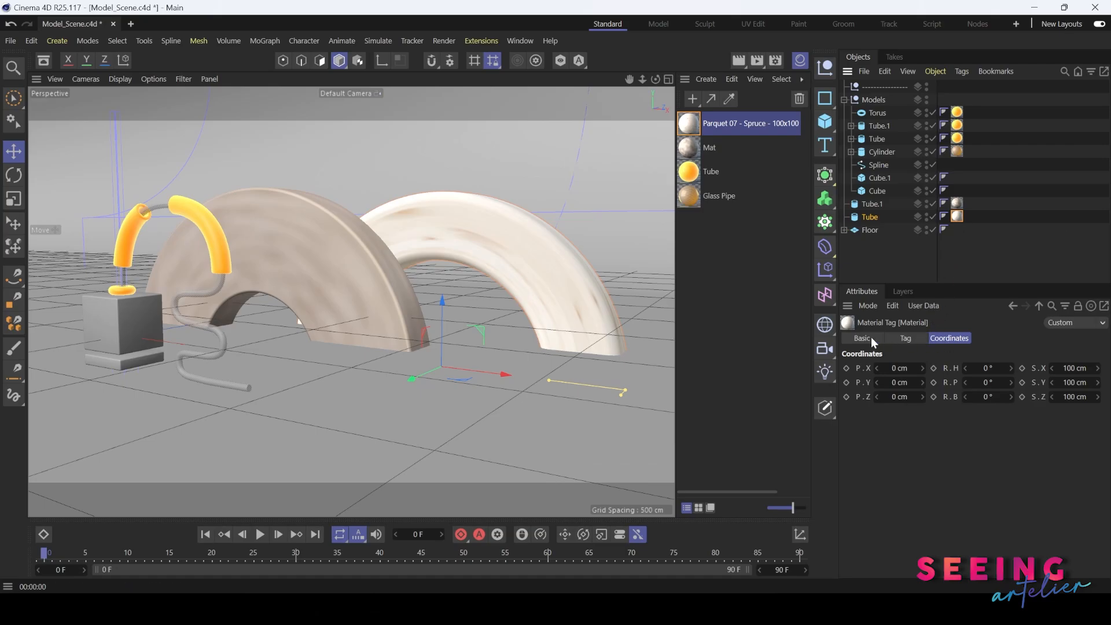
left_click(906, 338)
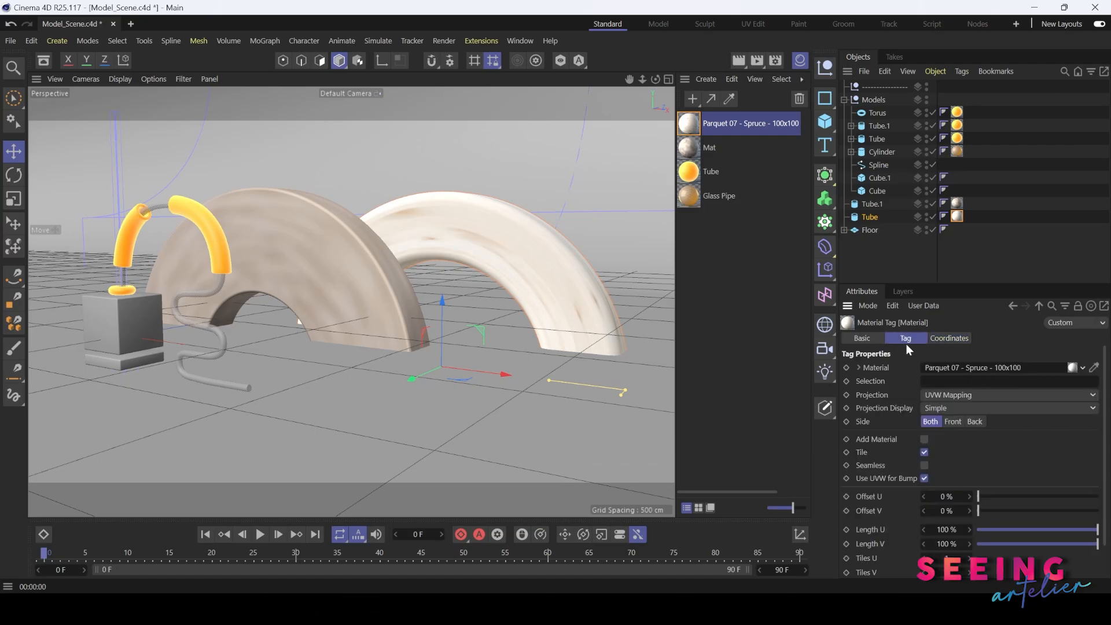
left_click(943, 397)
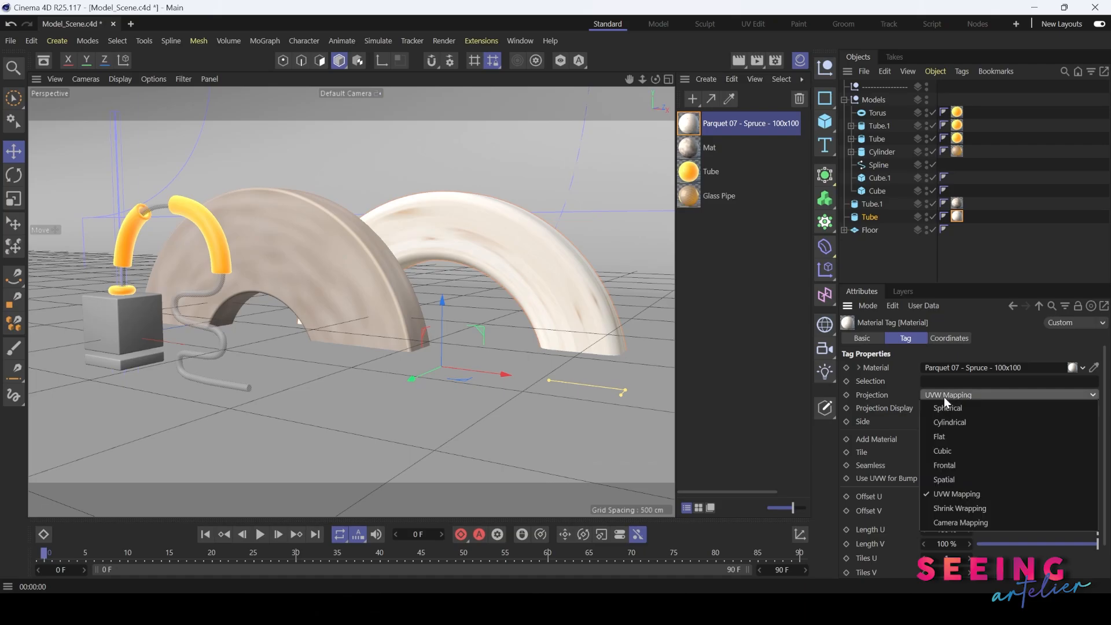
left_click(948, 406)
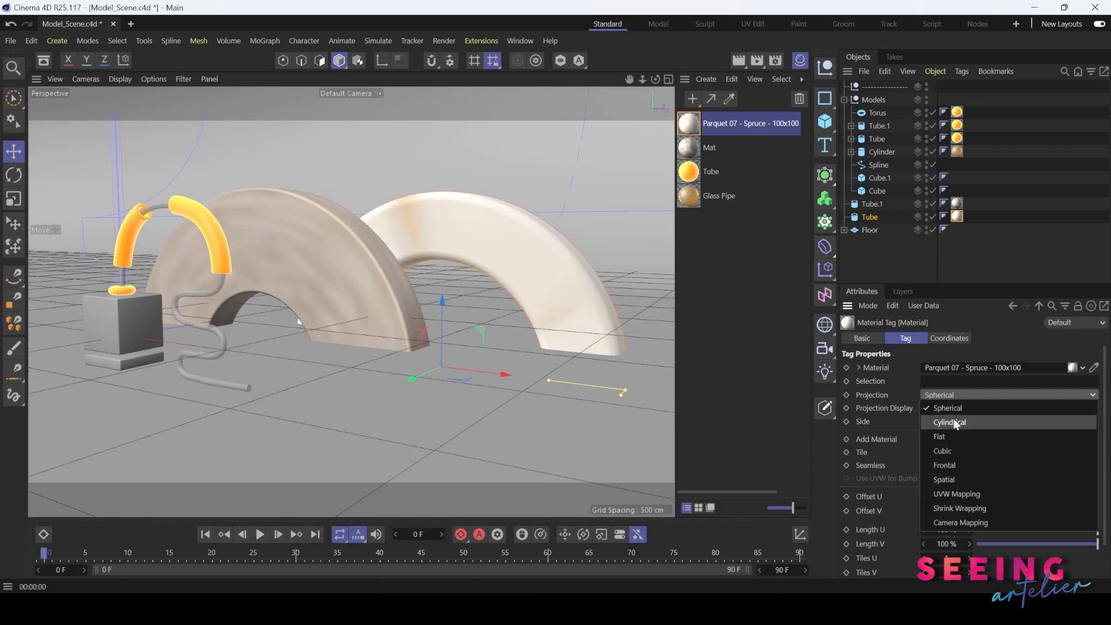
left_click(949, 450)
scroll(556, 284, "up", 10)
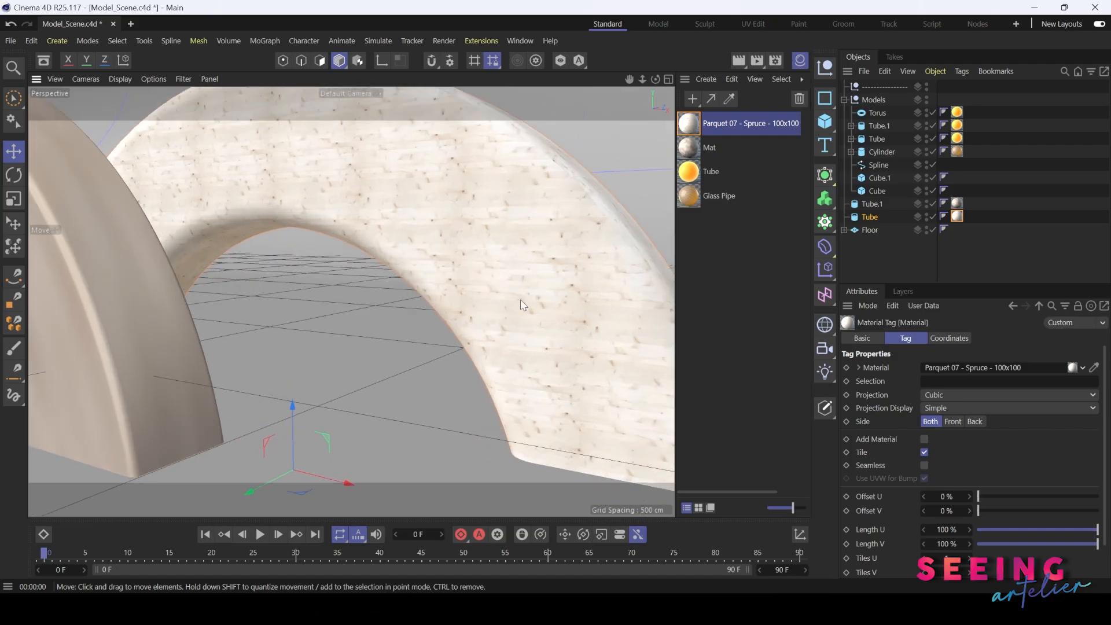
Try Cylindrical projection on the rear Tube's wood material tag, then set the projection to Frontal.
left_click(969, 397)
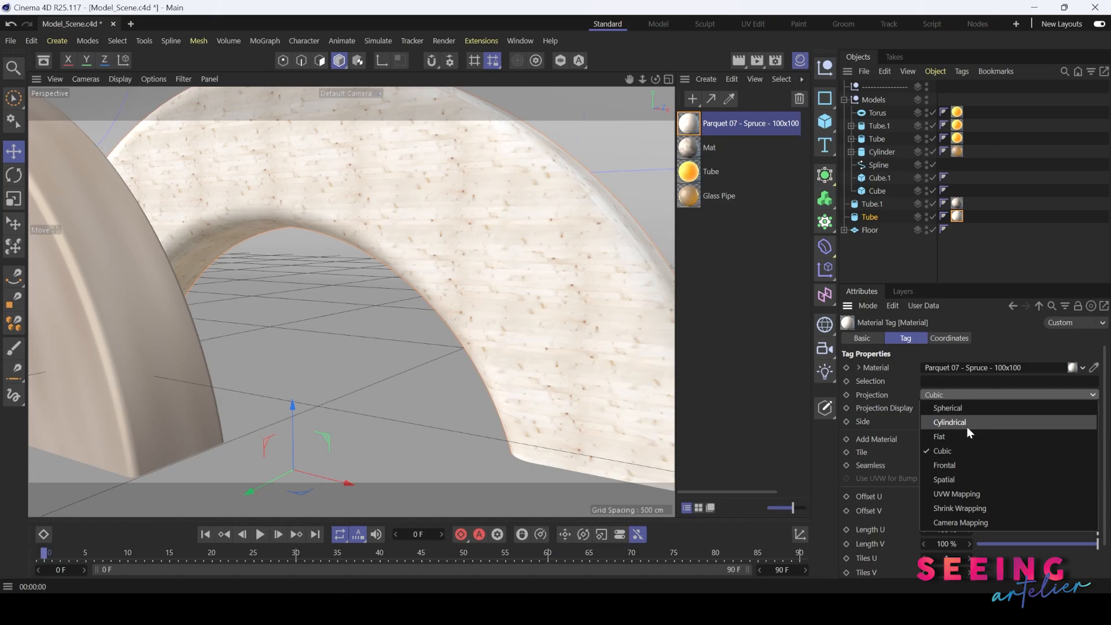
left_click(968, 422)
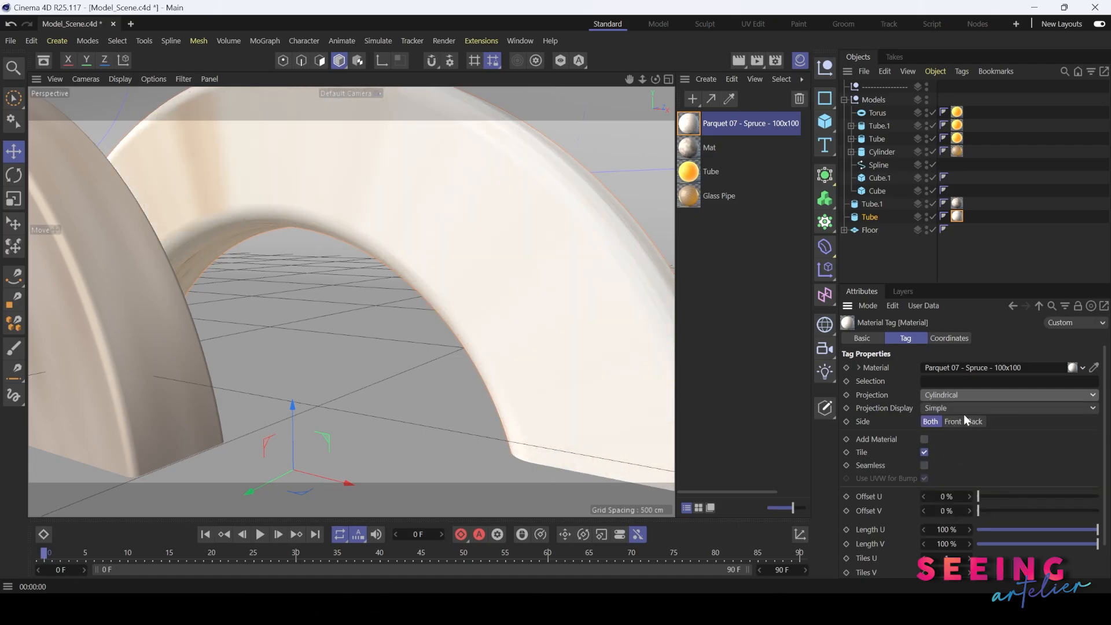
left_click(963, 396)
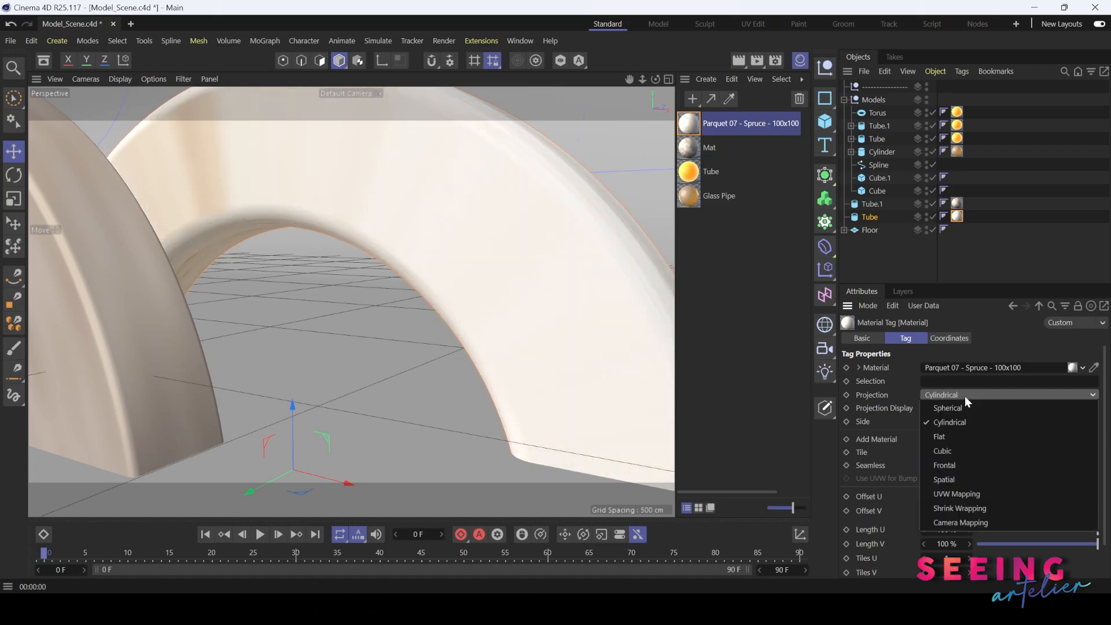
left_click(956, 467)
left_click_drag(552, 264, 629, 318, "alt")
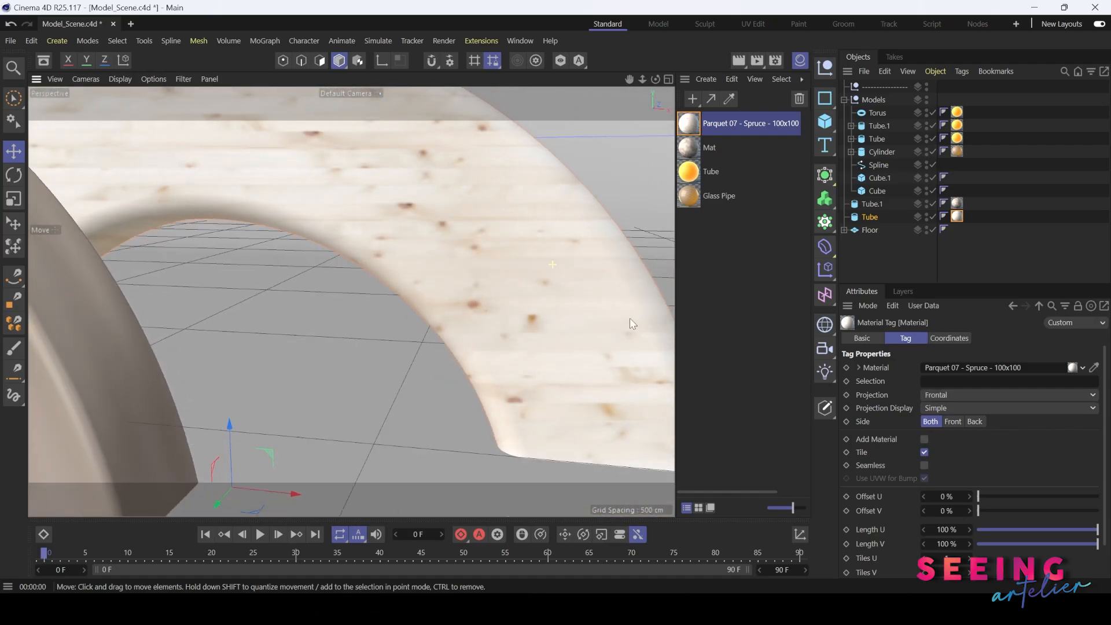
Try Flat projection on the rear Tube's wood material tag, then set the projection to UVW Mapping.
left_click(938, 394)
left_click(961, 440)
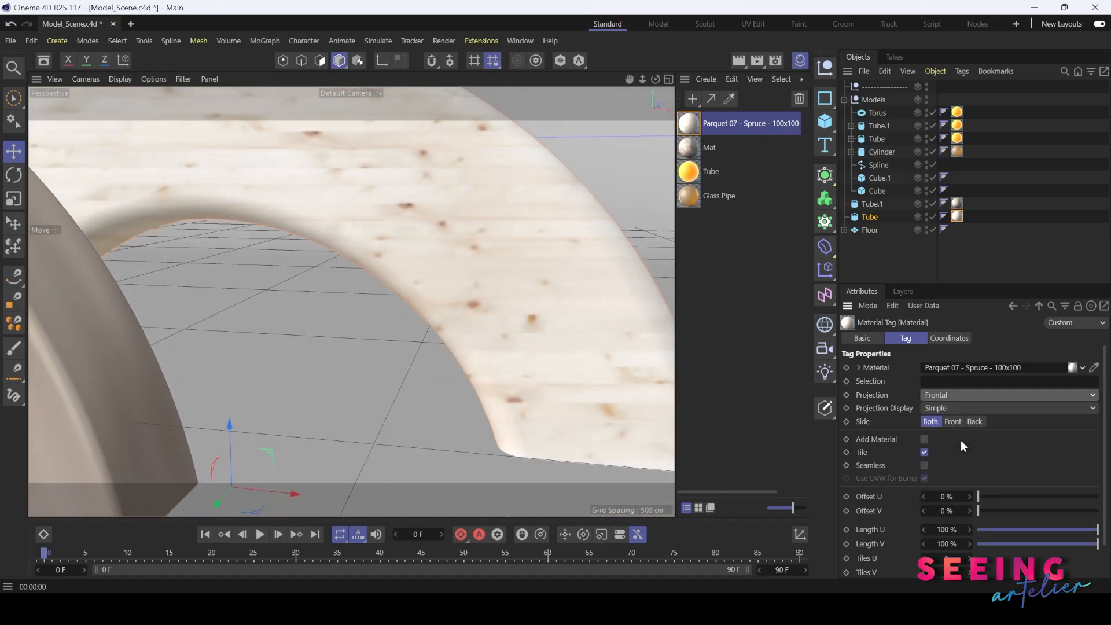
left_click_drag(463, 278, 490, 250, "alt")
left_click(950, 395)
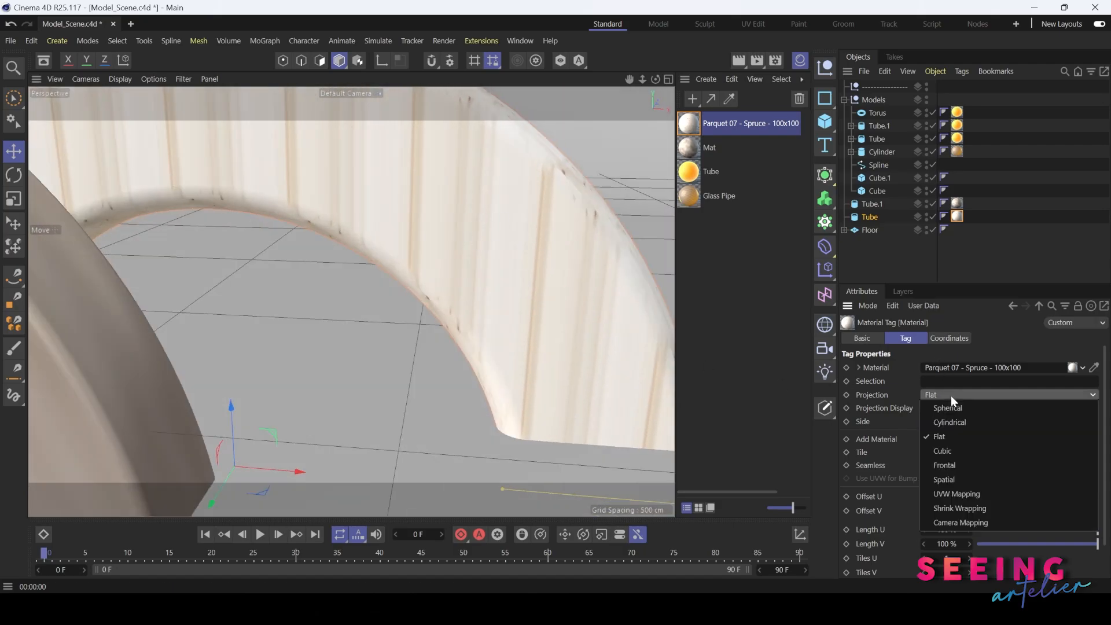
left_click(971, 493)
left_click_drag(491, 278, 497, 301, "alt")
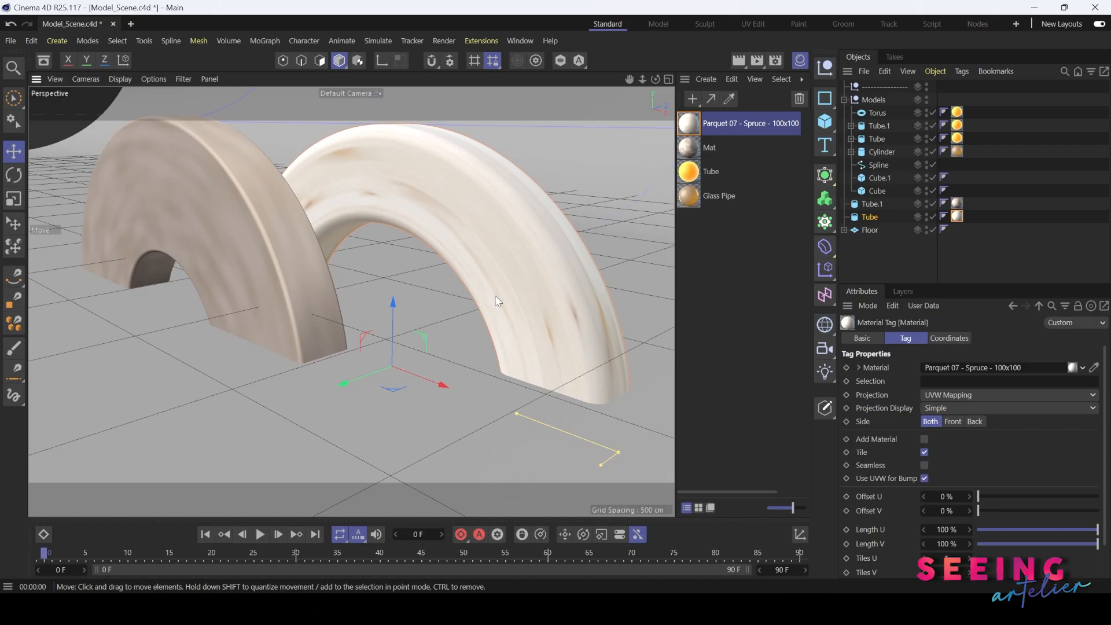
left_click_drag(422, 293, 466, 280, "alt")
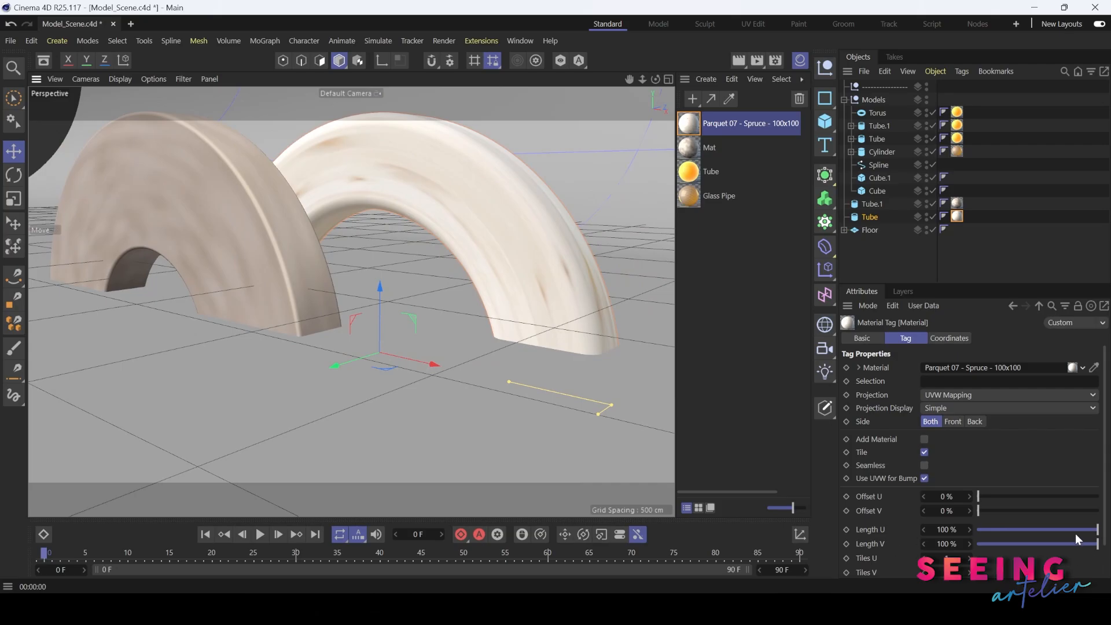
Set the wood tag's Length U to 9 %, Length V to 31 % and Offset U to 19 %, and toggle Seamless on and off.
left_click_drag(1096, 530, 988, 535)
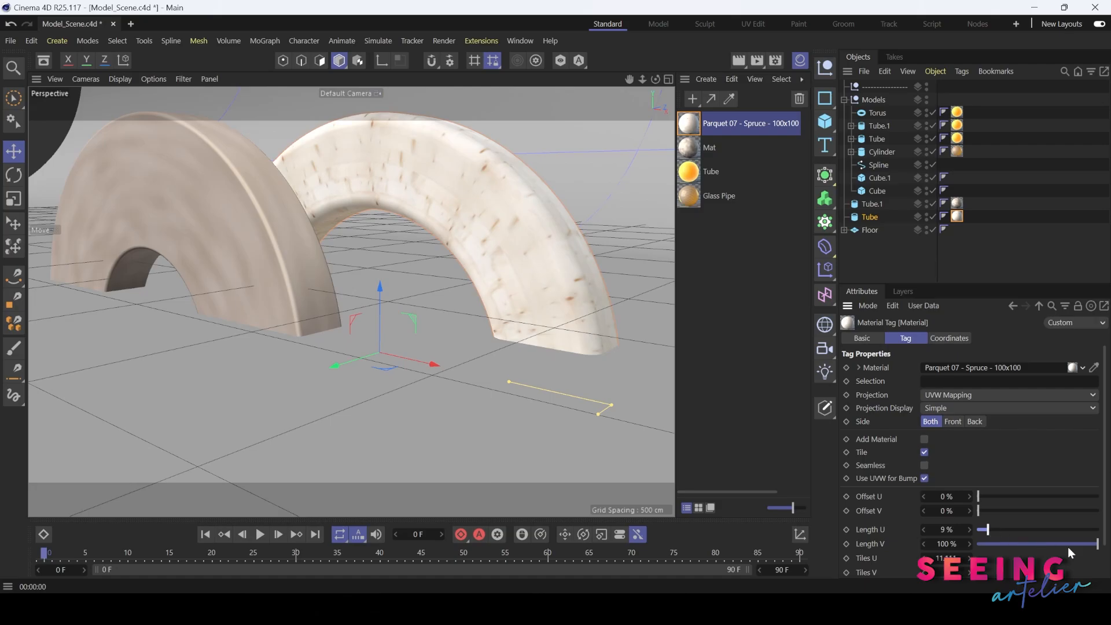
left_click_drag(1097, 544, 1016, 547)
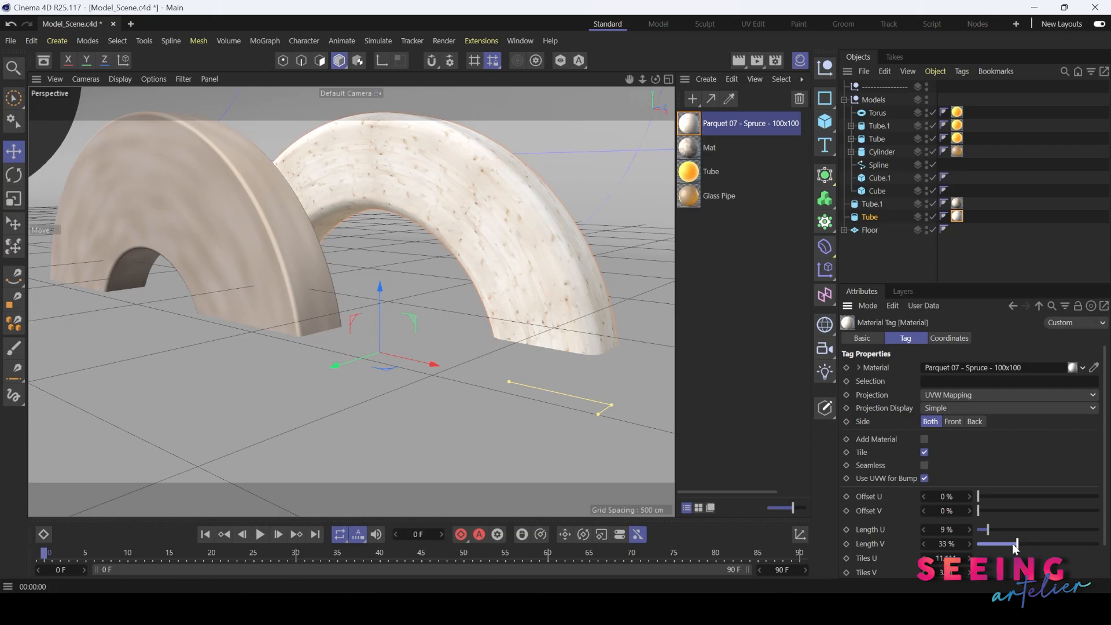
left_click_drag(1011, 543, 1009, 544)
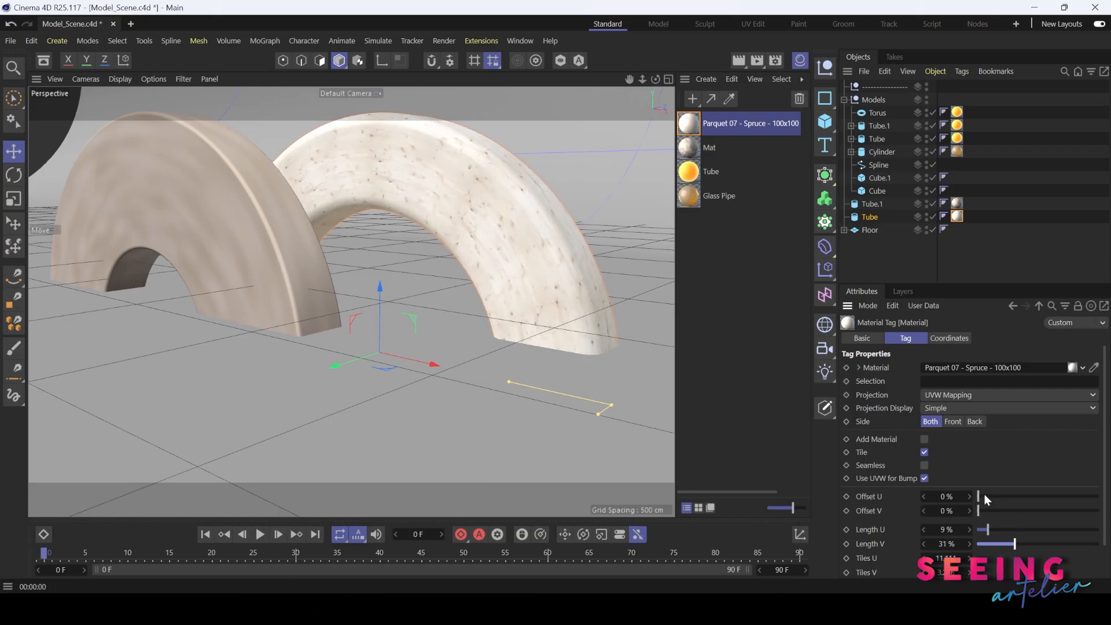
left_click_drag(985, 496, 1001, 497)
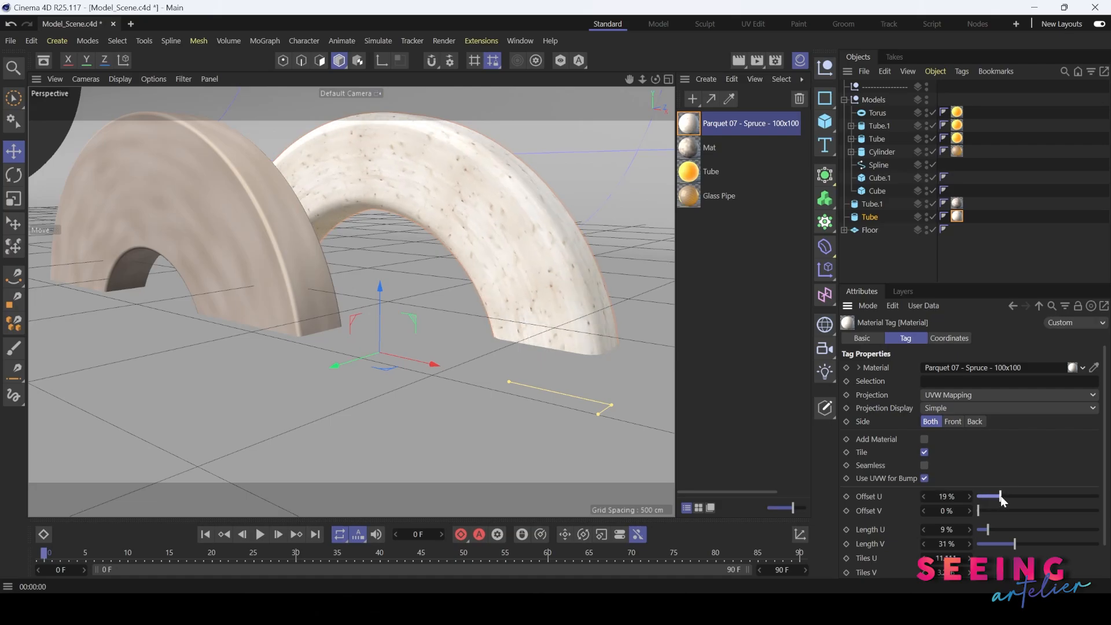
left_click(923, 465)
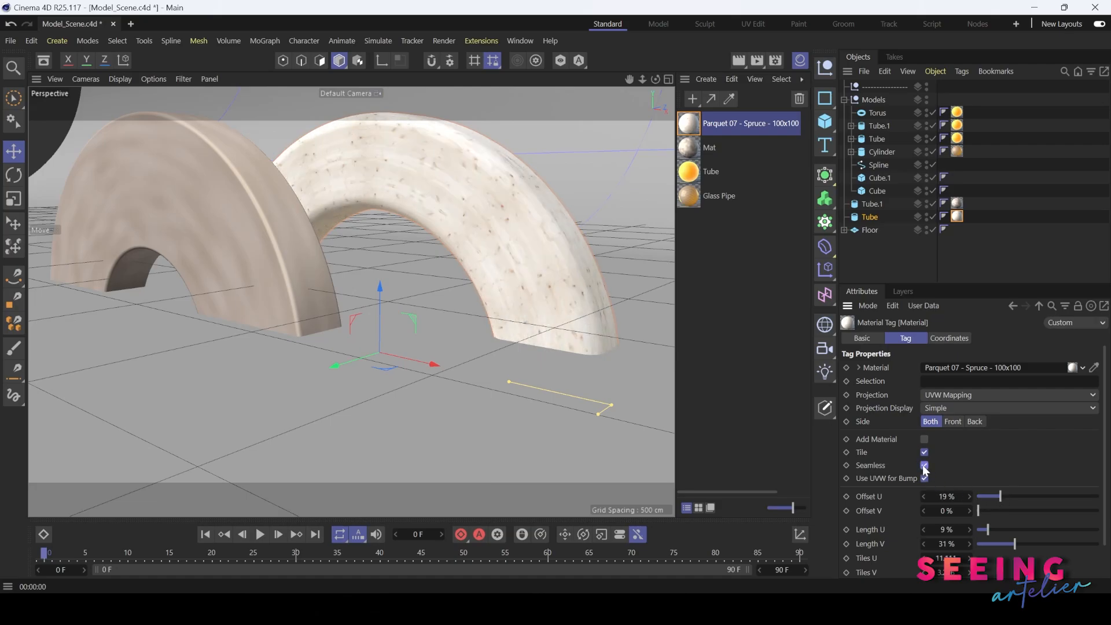
left_click(924, 465)
Render the view to the Picture Viewer, examine the wood texture on the rear Tube, and minimize the viewer.
scroll(405, 309, "up", 10)
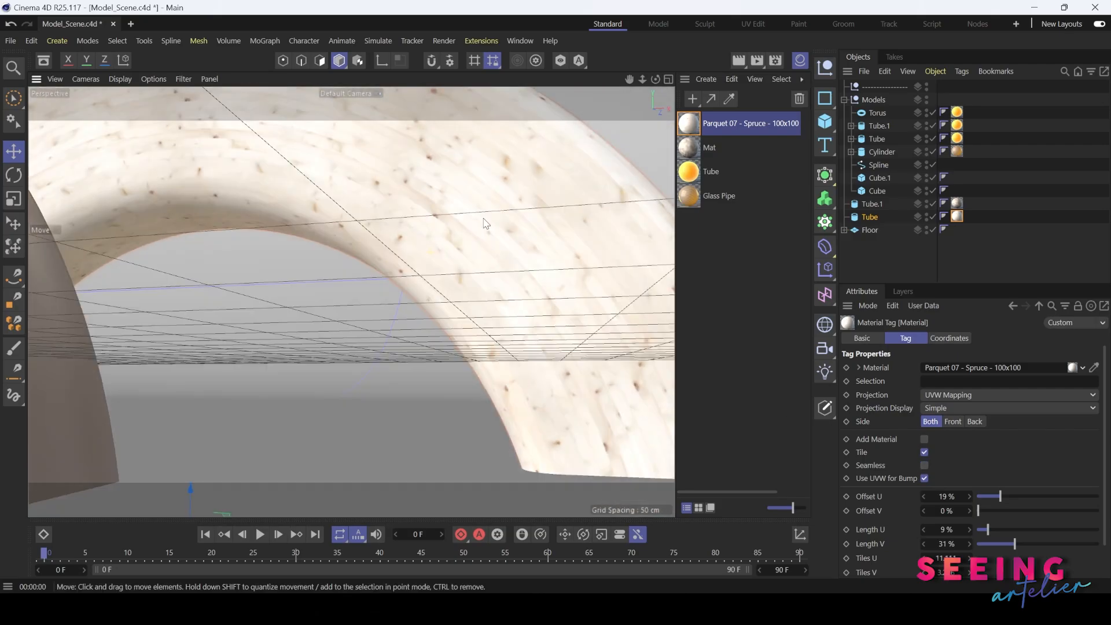
scroll(405, 309, "down", 10)
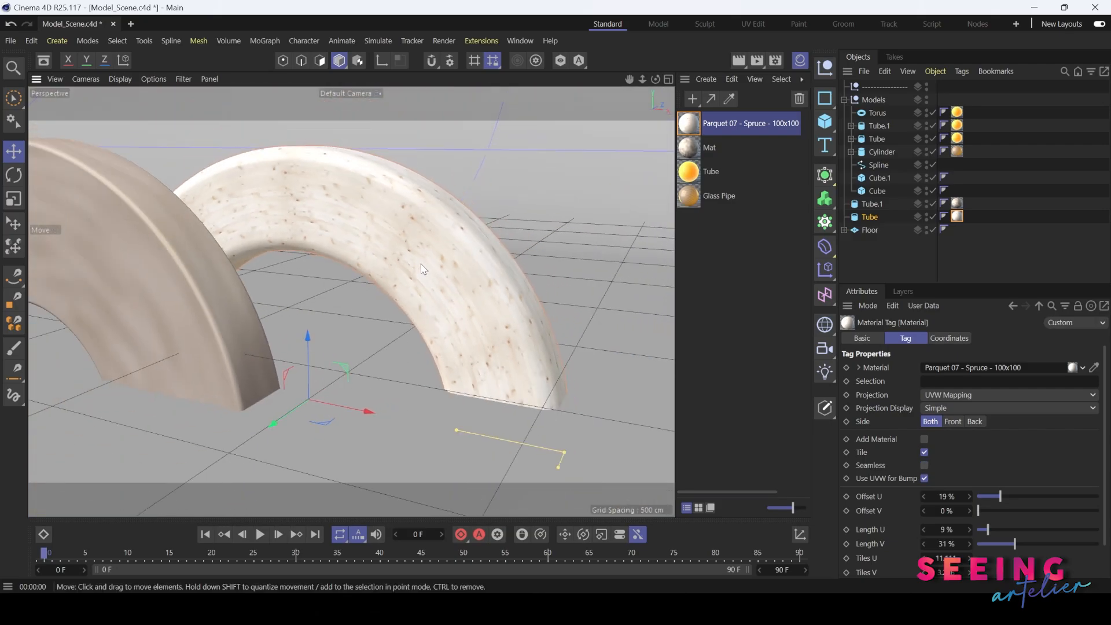
scroll(437, 266, "down", 2)
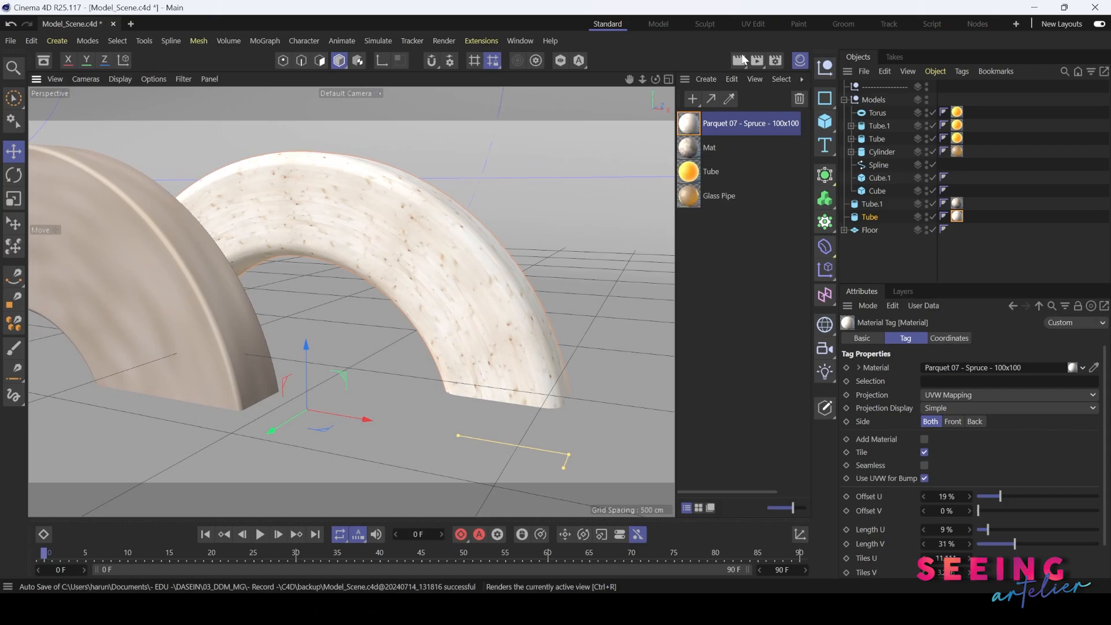
left_click(758, 61)
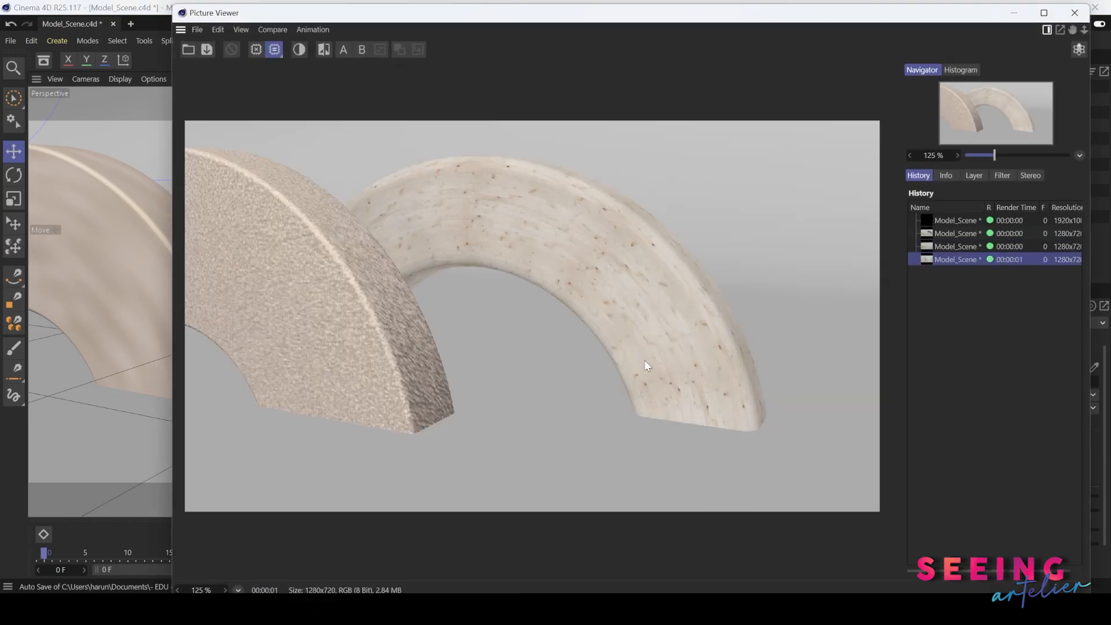
scroll(598, 321, "down", 2)
scroll(598, 322, "up", 2)
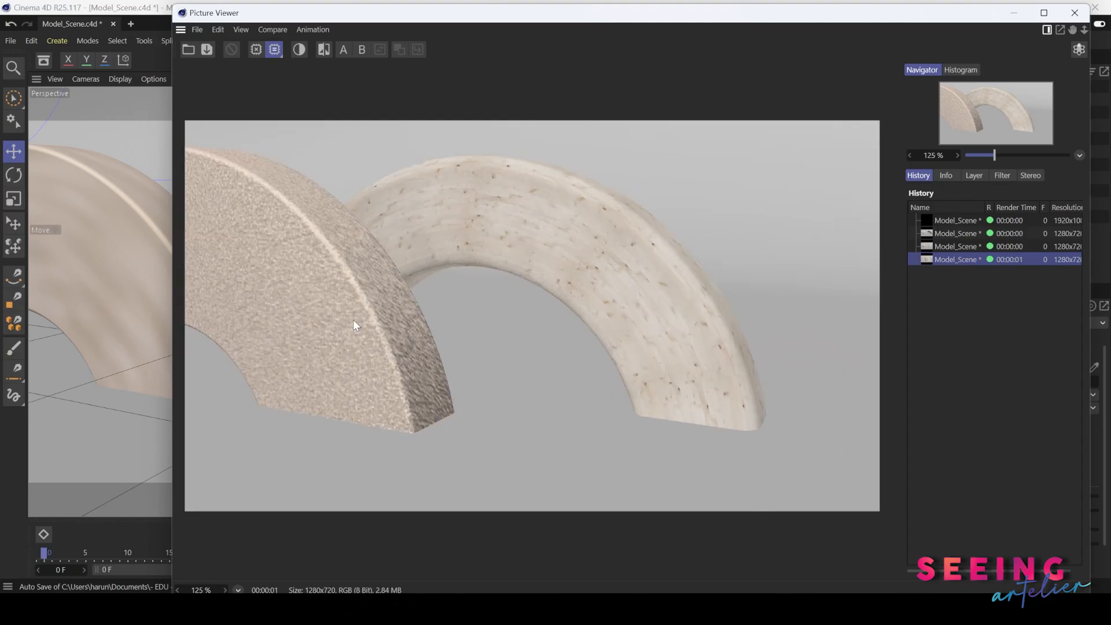
left_click(1016, 14)
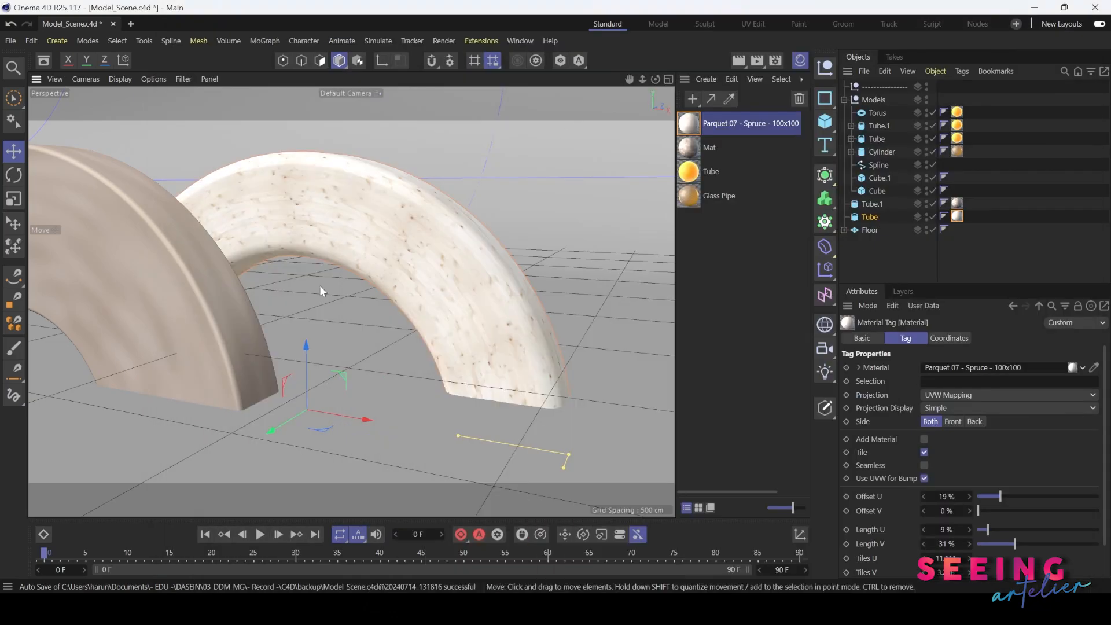
Change the Color shader in the Mat material's texture layers to brown with H 22°, S 58 %, V 49 % and render the view.
left_click_drag(202, 282, 463, 318, "alt")
double_click(688, 148)
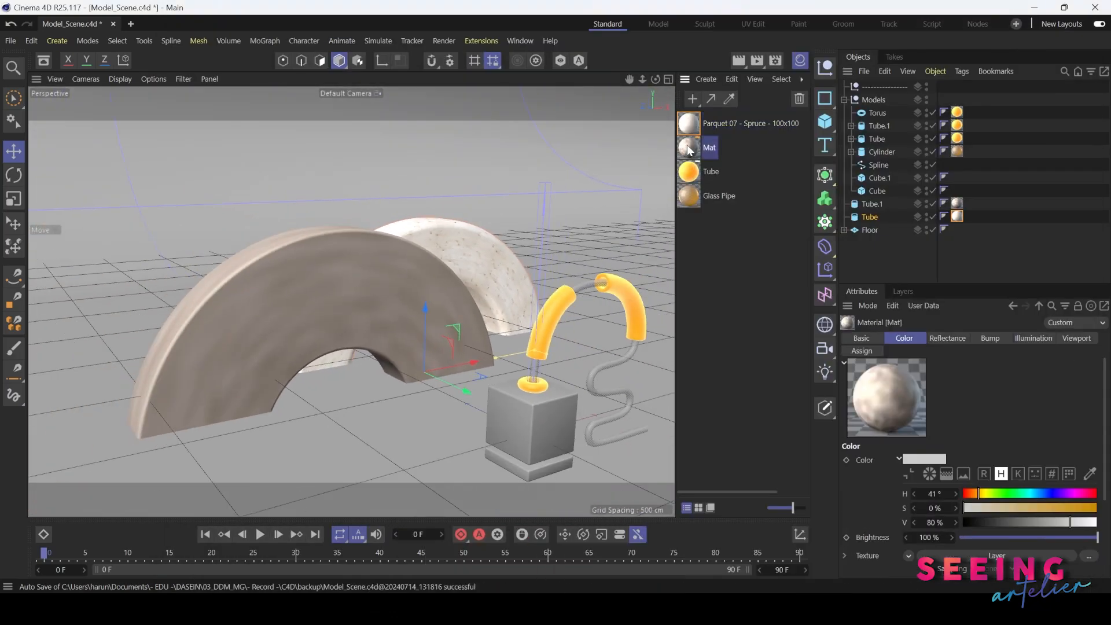
left_click(765, 287)
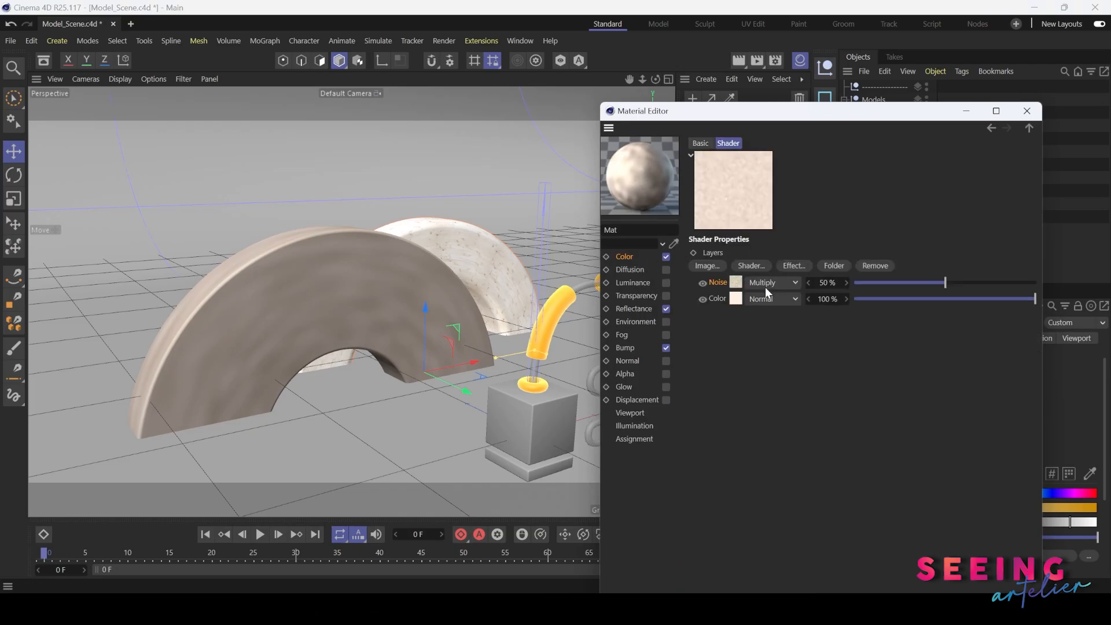
left_click(738, 299)
left_click_drag(845, 301, 947, 305)
left_click(924, 314)
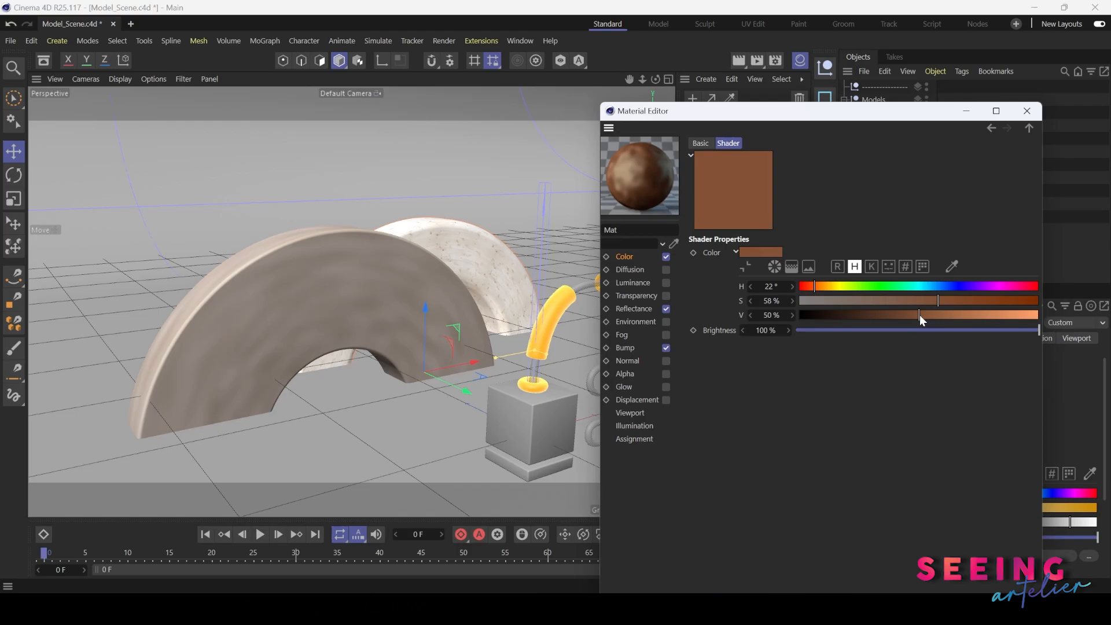
left_click(758, 61)
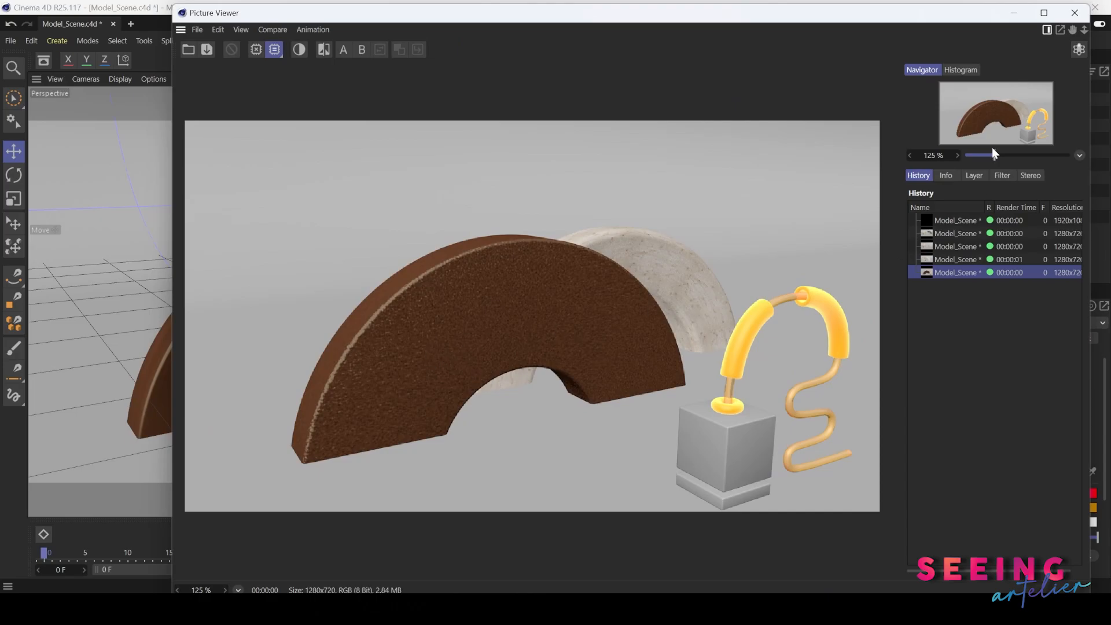
left_click(1014, 13)
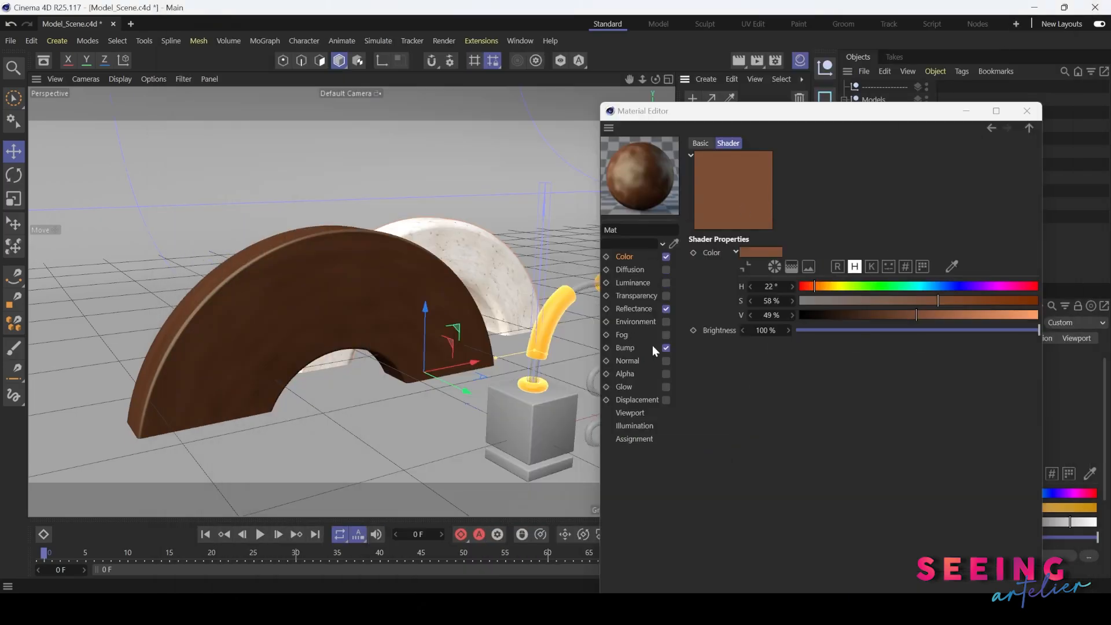
Set the Mat material's Bump strength to 10 %, render the view and close the Picture Viewer.
left_click(625, 348)
left_click(765, 157)
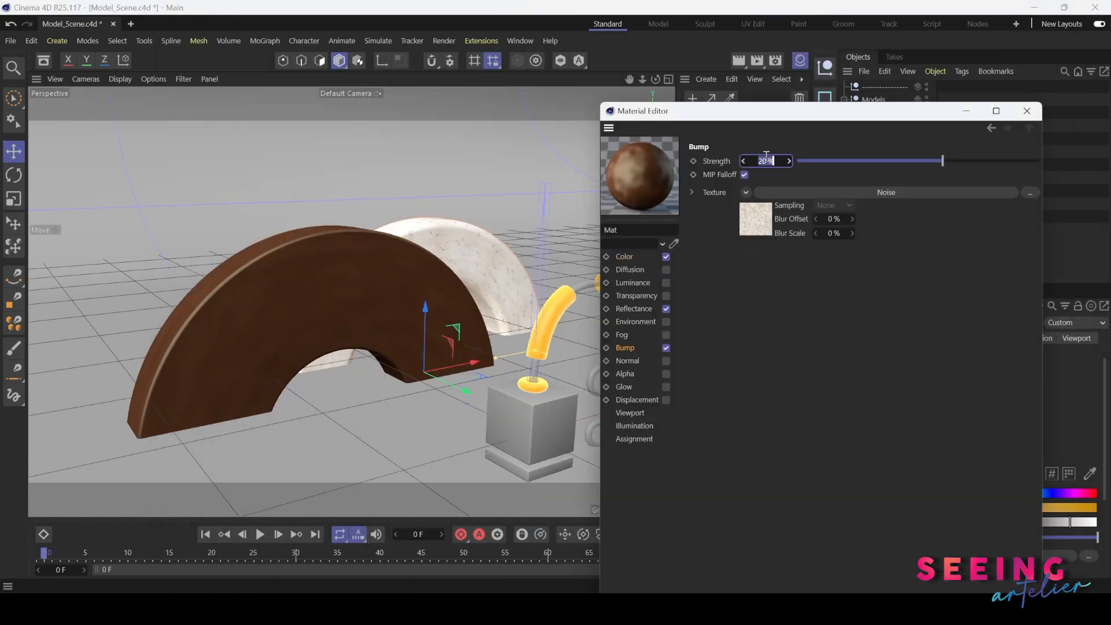
type("10")
key("Return")
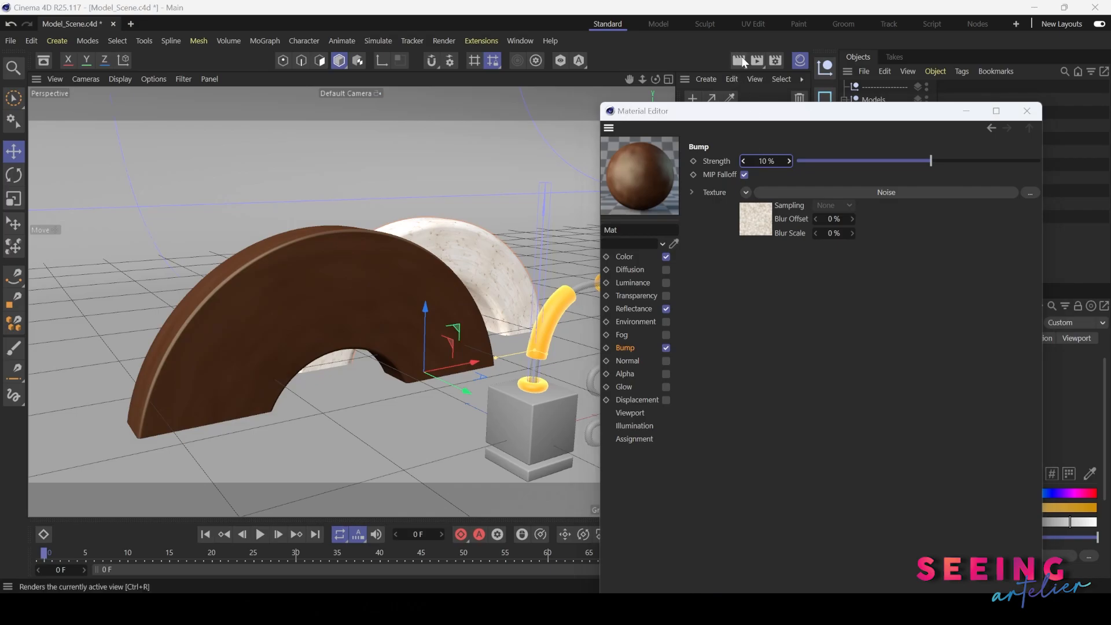
left_click(757, 60)
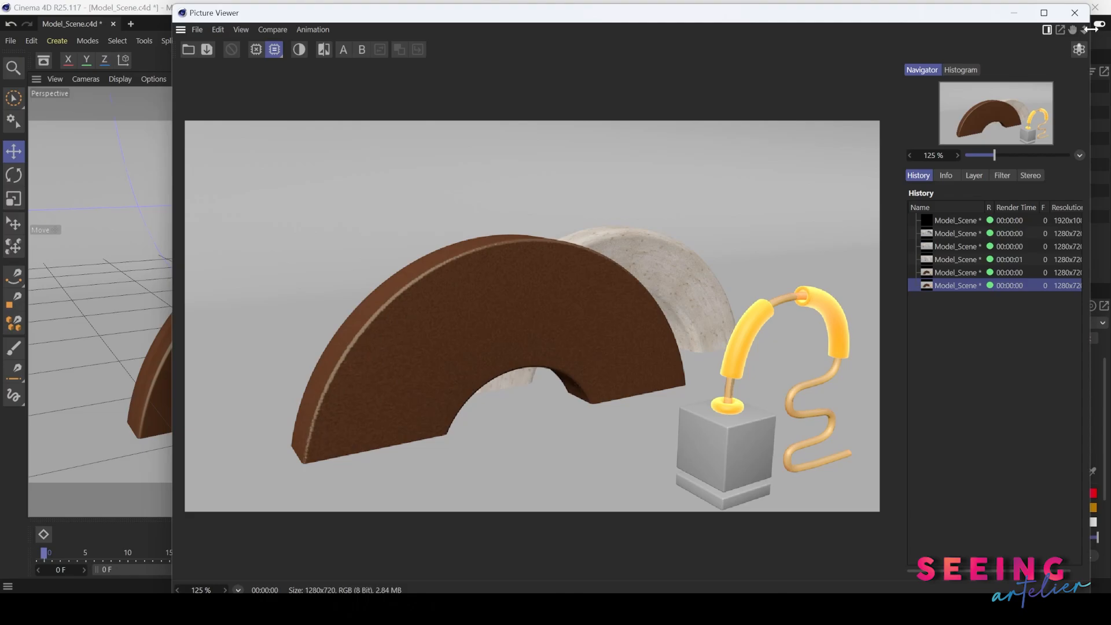
left_click(1075, 12)
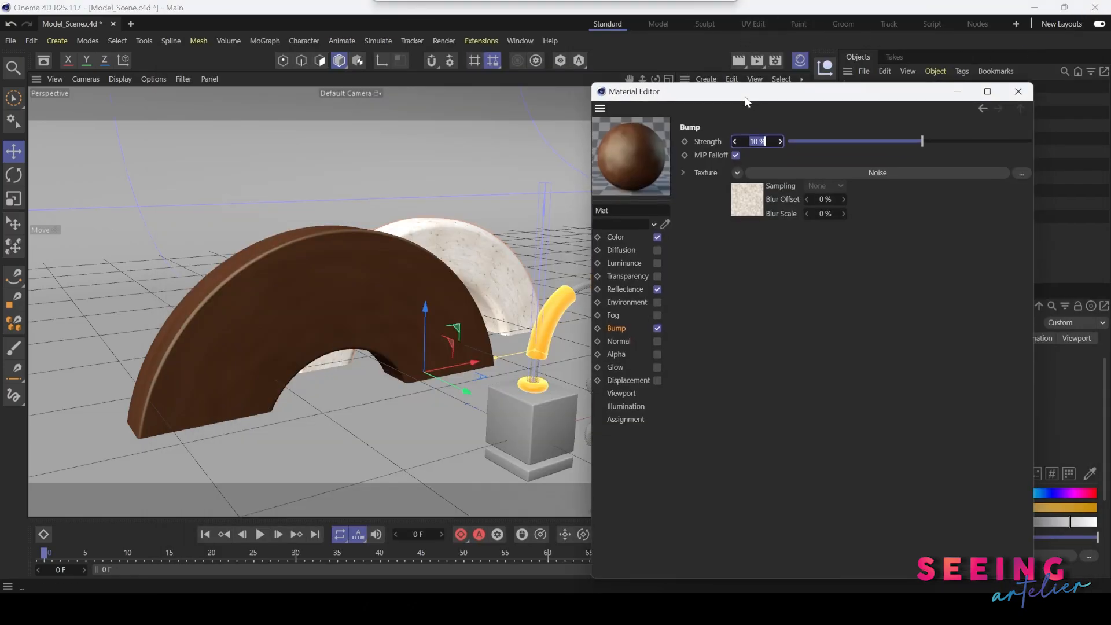
Set the Mat material's Default Specular to Width 39 %, Falloff 33 %, Inner Width 11 % and Specular Strength 13 %.
left_click(633, 287)
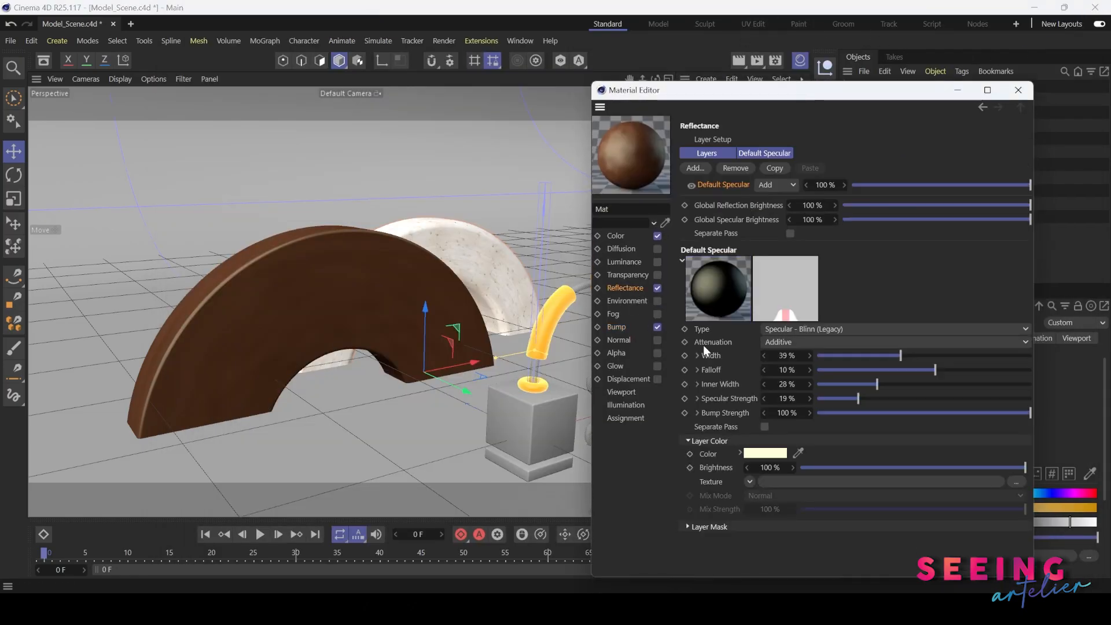
left_click_drag(899, 355, 885, 354)
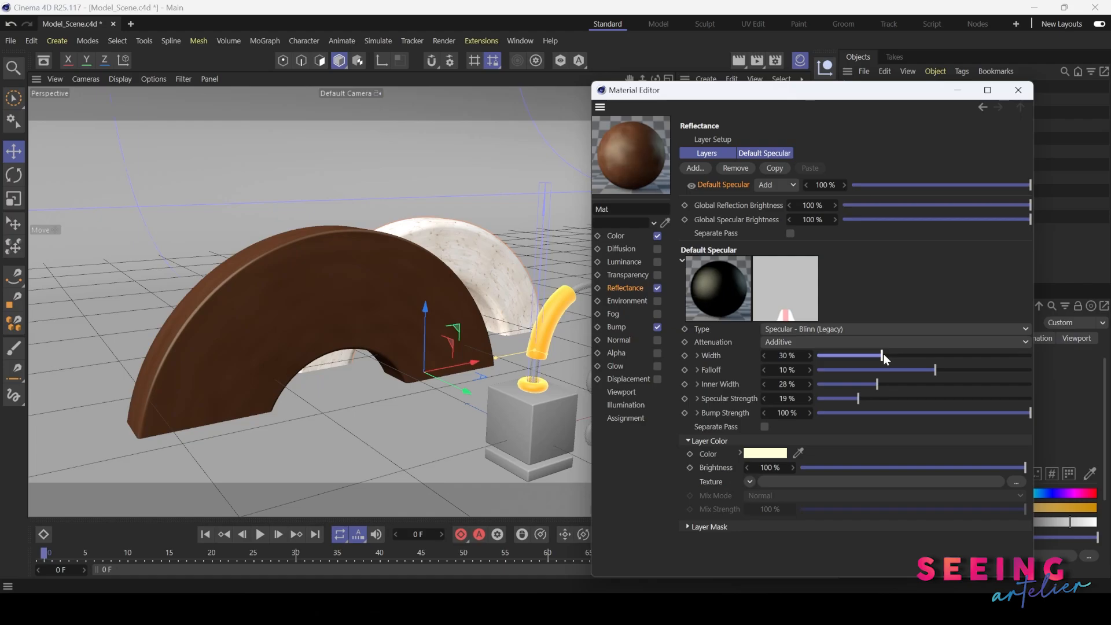
mouse_move(954, 371)
left_mouse_down()
mouse_move(978, 369)
mouse_move(945, 371)
mouse_move(959, 369)
left_mouse_up()
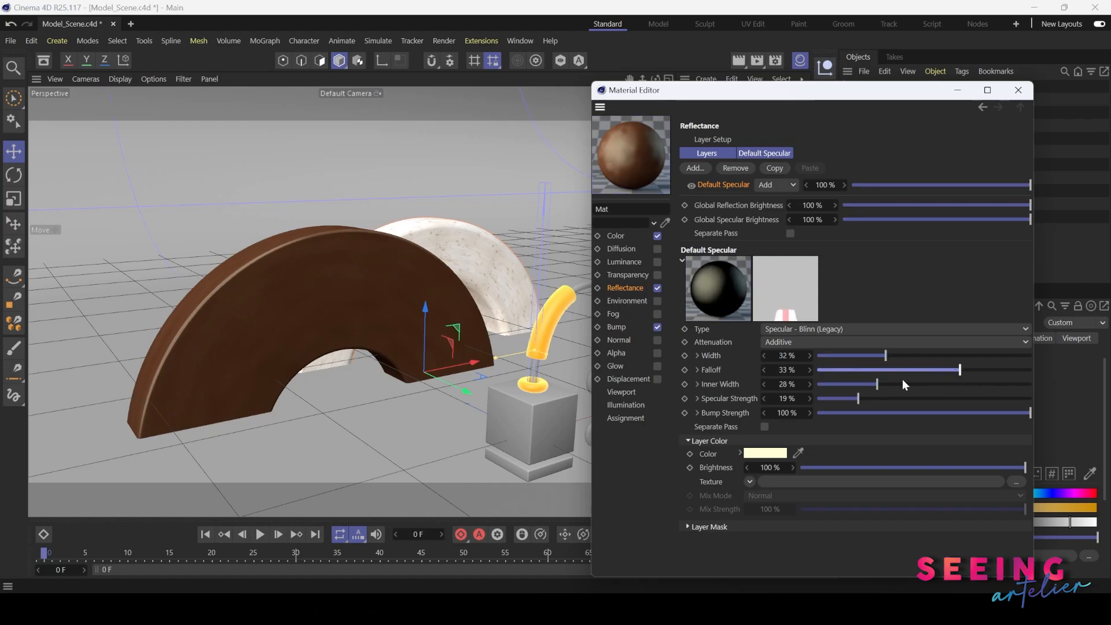
left_click_drag(867, 386, 845, 403)
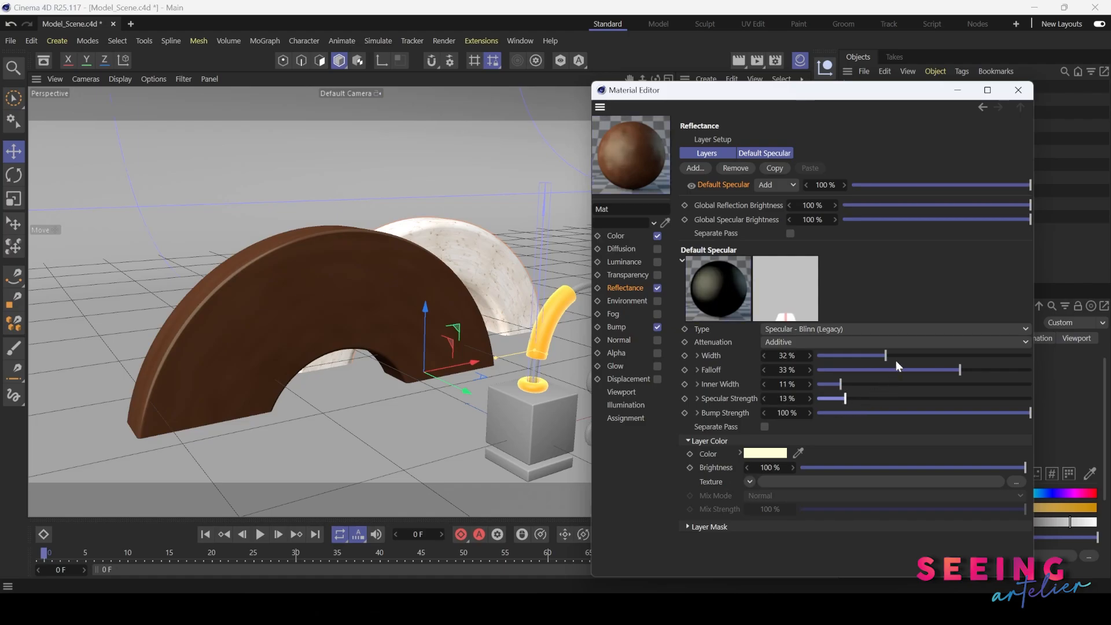
mouse_move(897, 356)
left_mouse_down()
mouse_move(917, 356)
mouse_move(894, 356)
left_mouse_up()
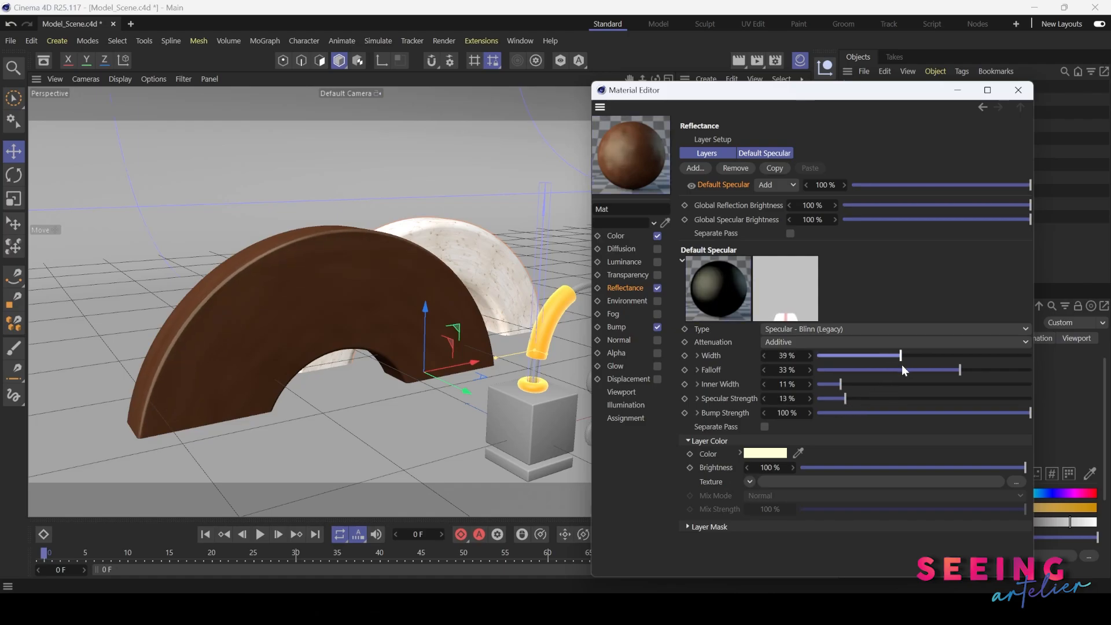
Render the view to check the Mat material's specular settings, then minimize the Picture Viewer and Material Editor.
left_click(753, 61)
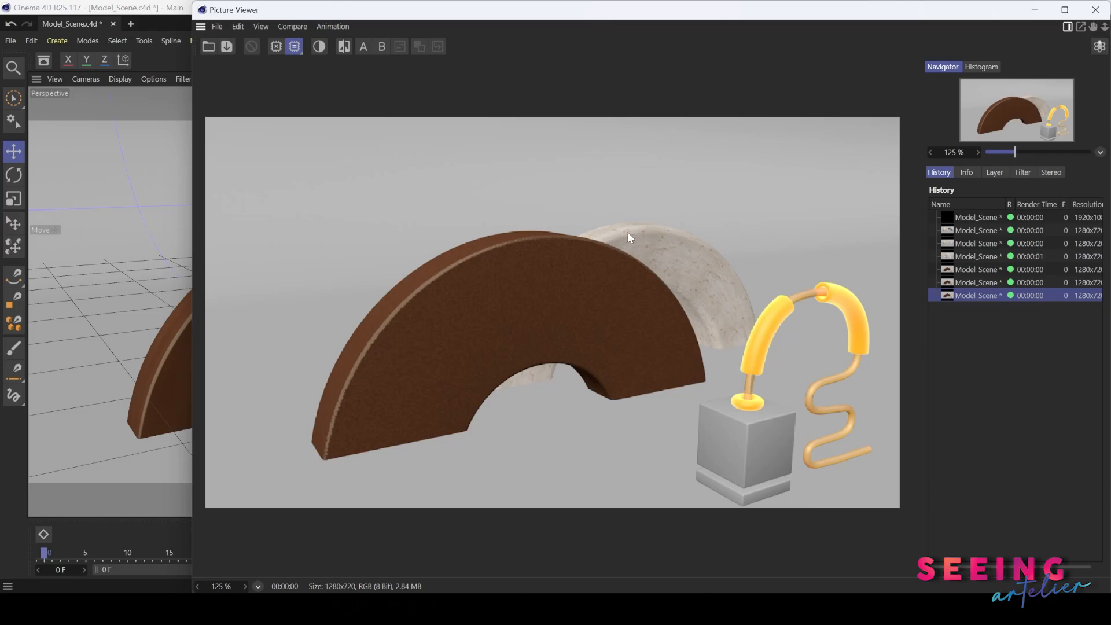
left_click(1034, 10)
left_click_drag(863, 94, 824, 89)
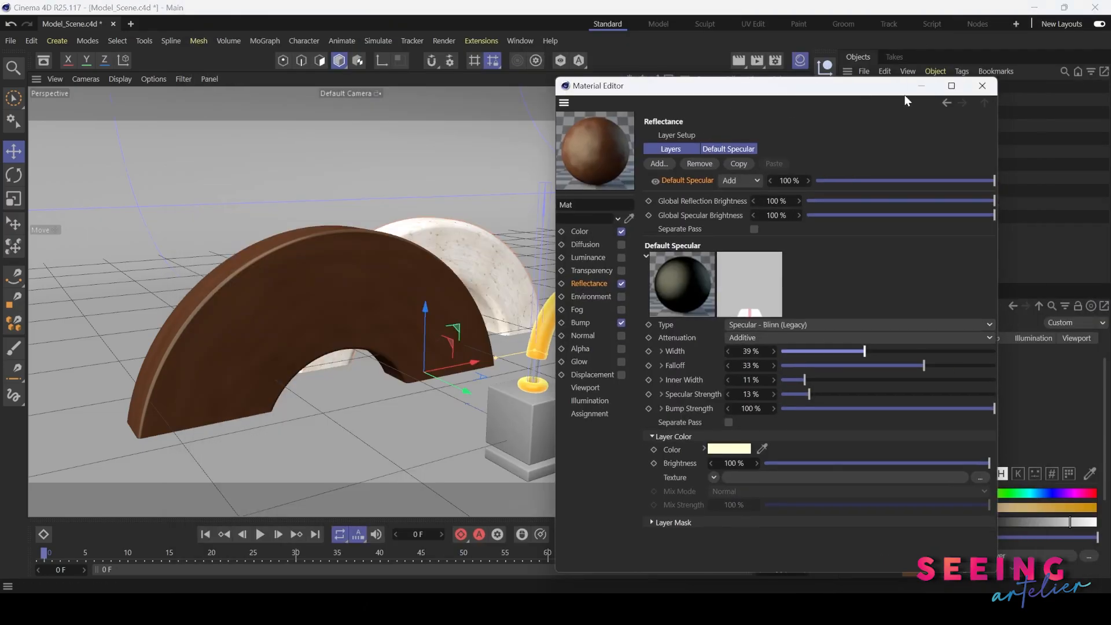
left_click(916, 89)
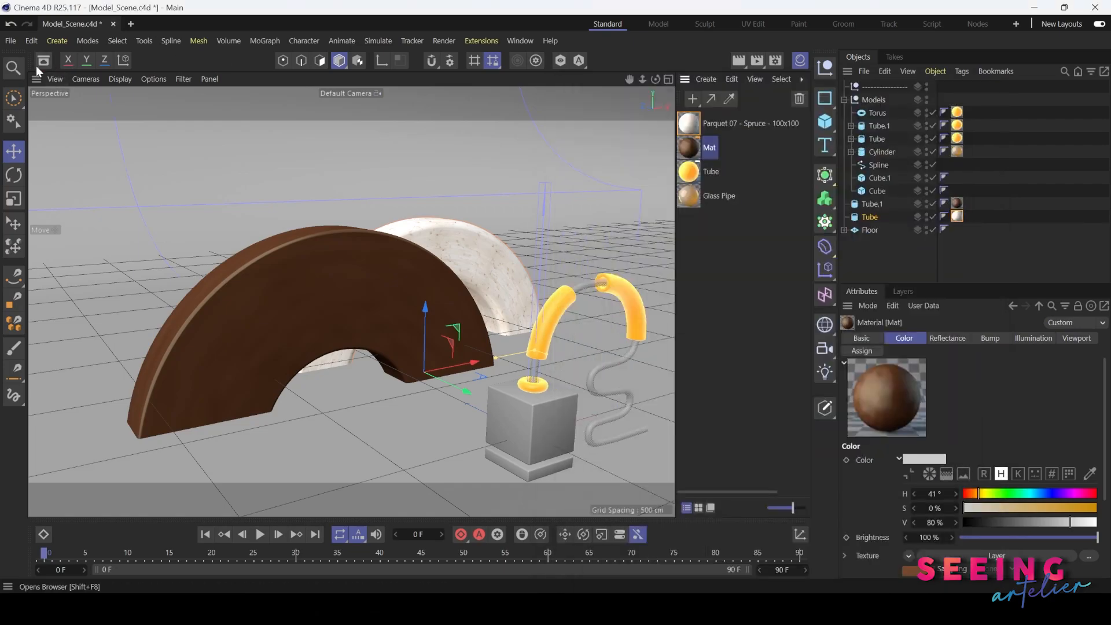
Apply the Ash - Texture material from the asset library's Wood category to the Cube object.
left_click(46, 64)
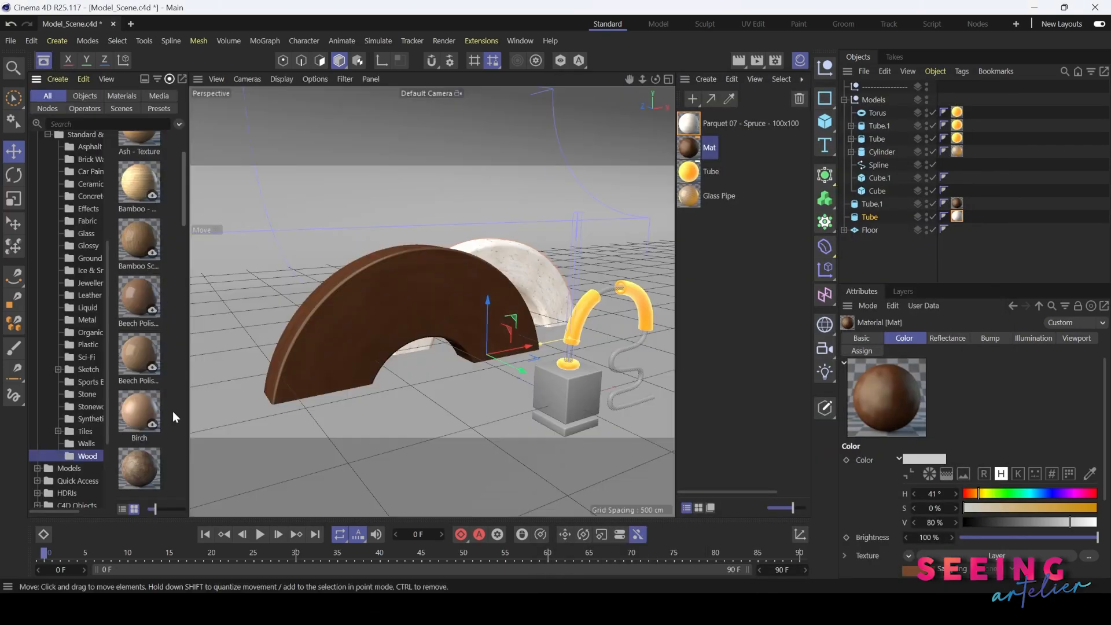
scroll(163, 412, "down", 15)
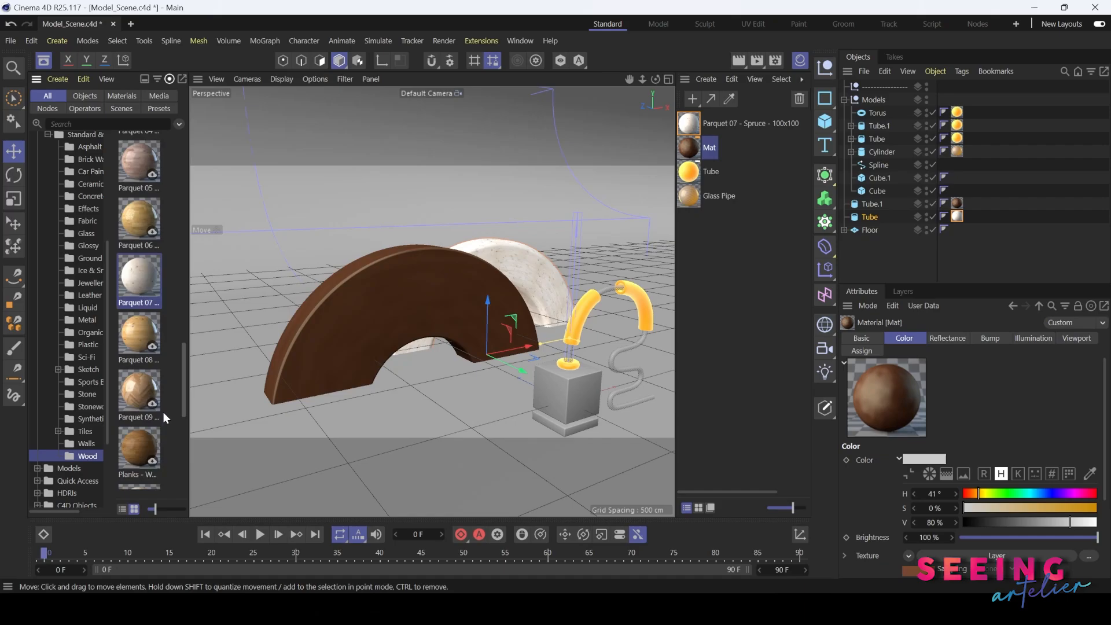
scroll(163, 412, "down", 3)
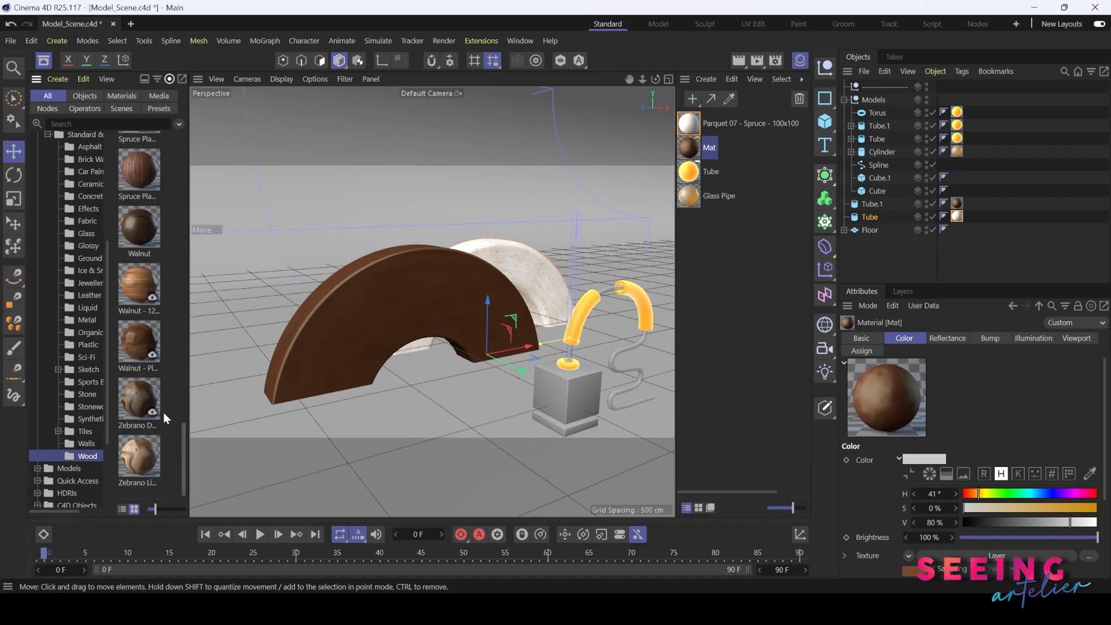
scroll(164, 260, "up", 15)
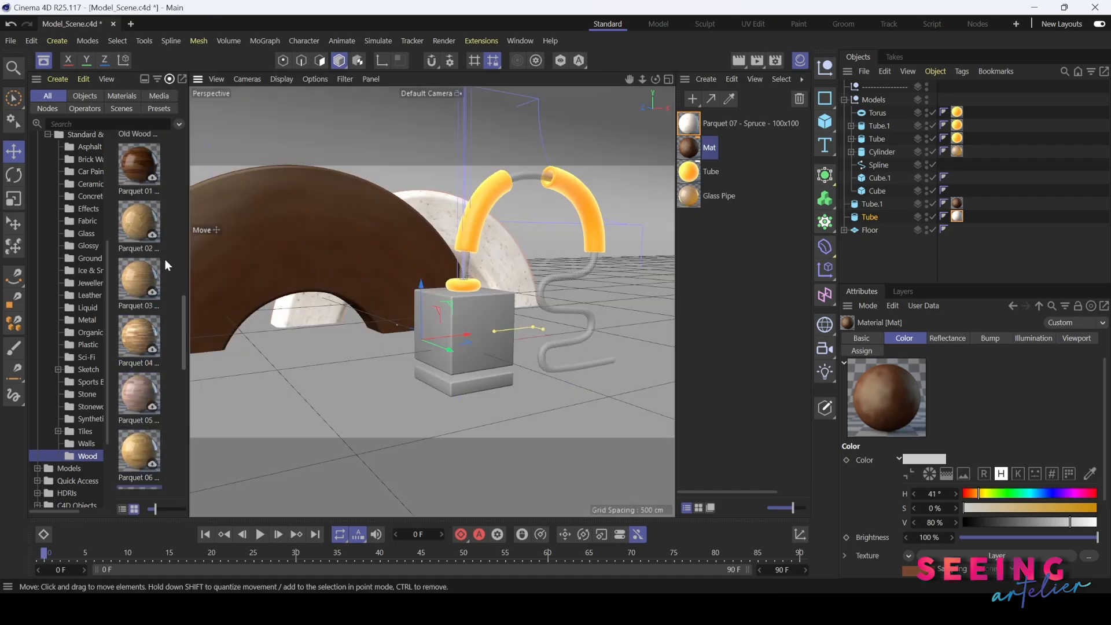
scroll(169, 259, "up", 5)
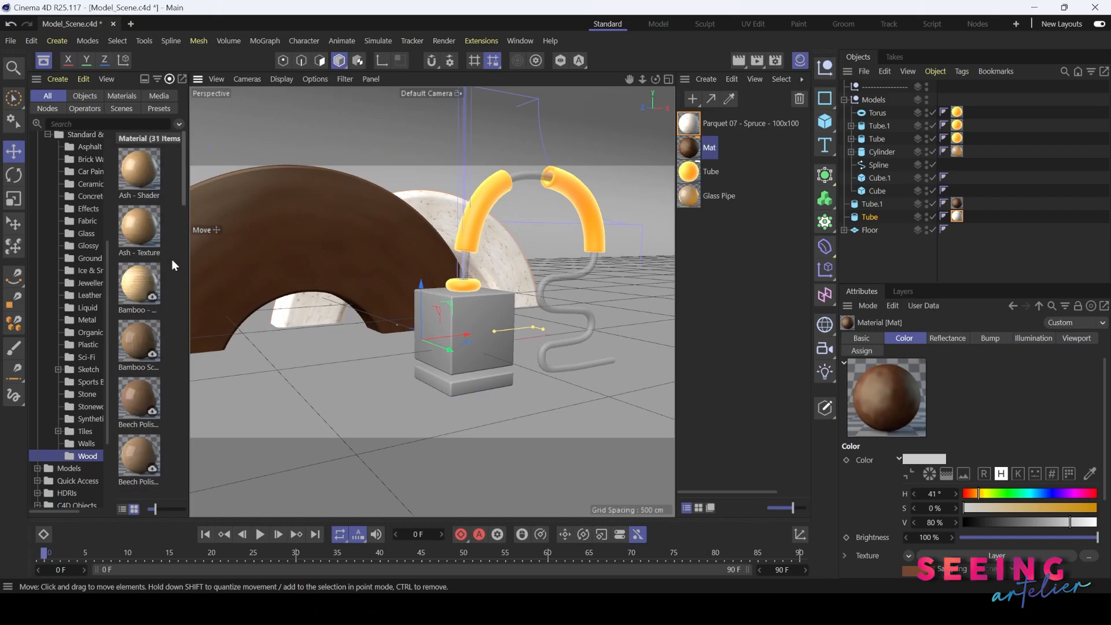
left_click(146, 229)
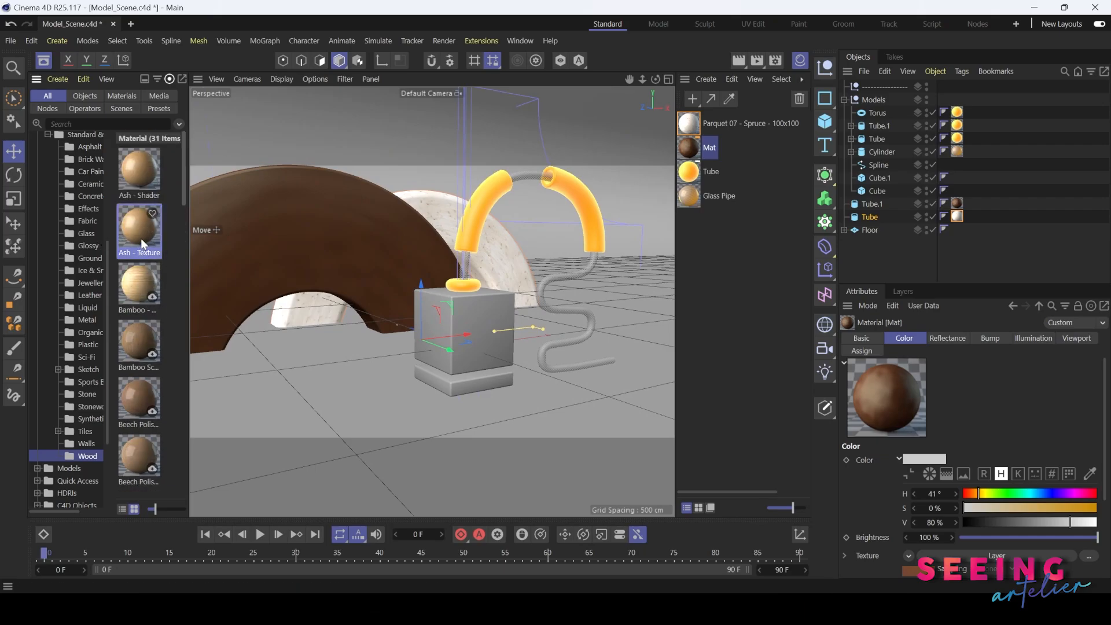
left_click_drag(140, 232, 883, 189)
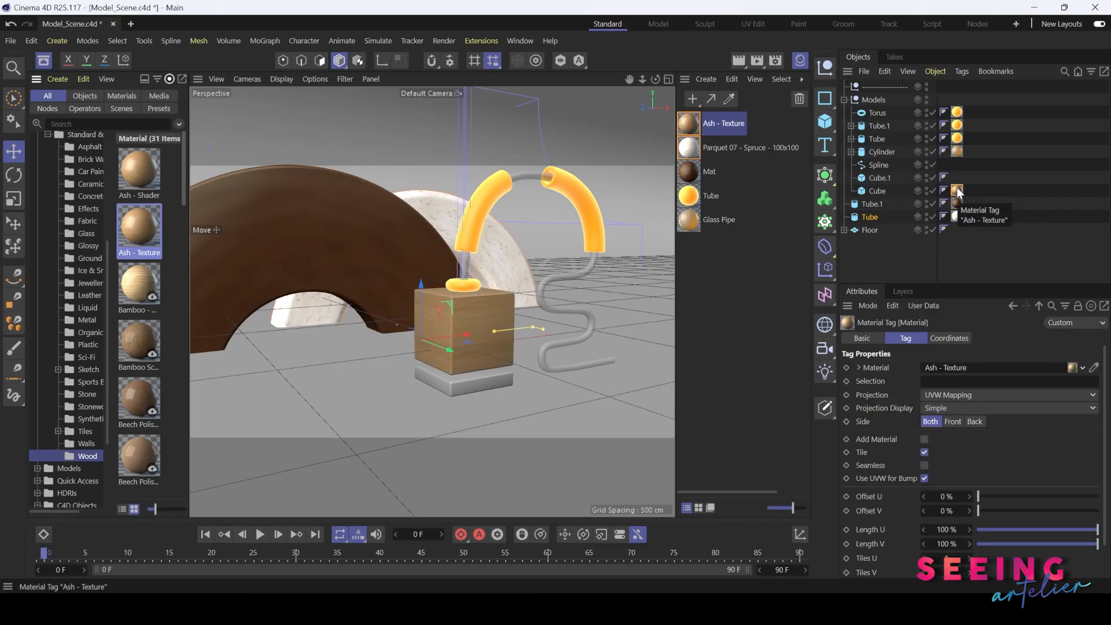
Set the projection of the Cube's Ash - Texture material tag to Cubic.
scroll(451, 366, "up", 3)
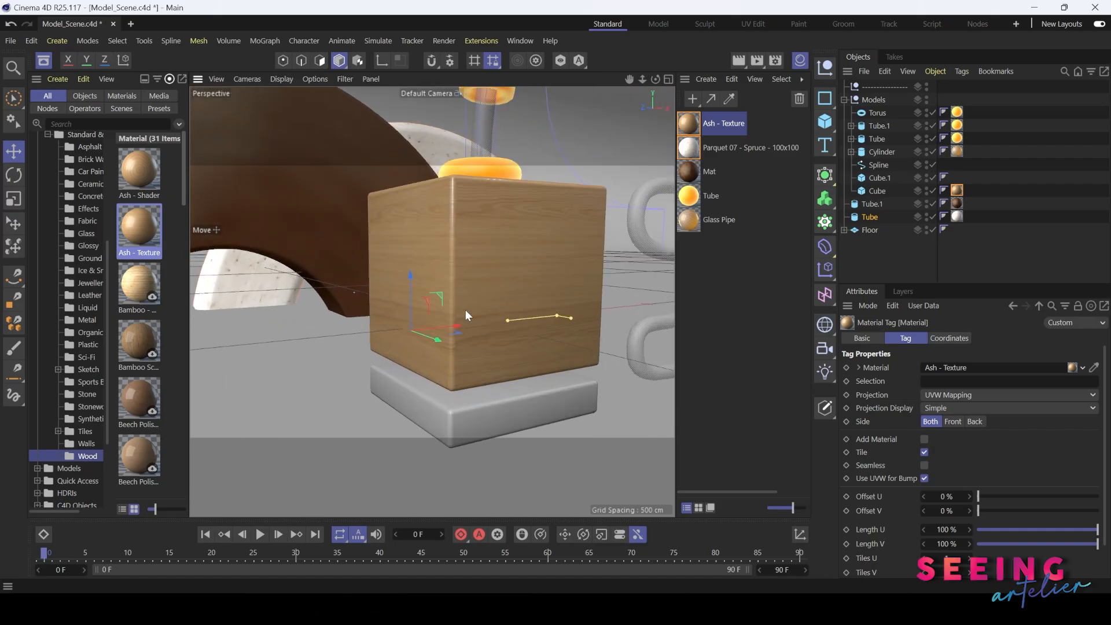
scroll(453, 303, "up", 4)
left_click_drag(413, 339, 406, 360, "alt")
scroll(421, 301, "down", 3)
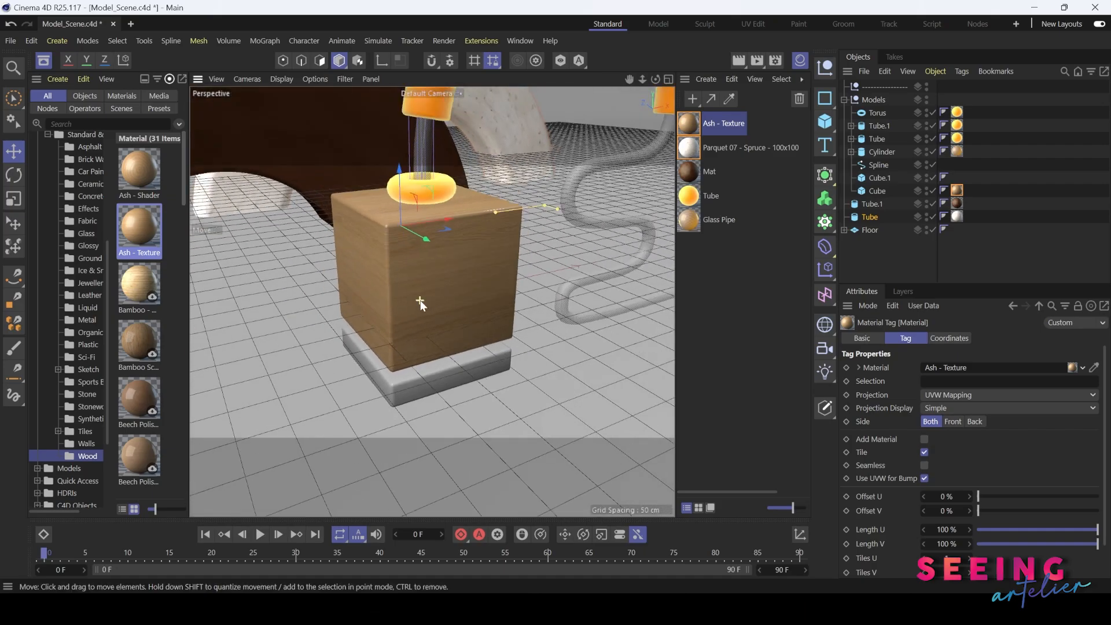
left_click(464, 279)
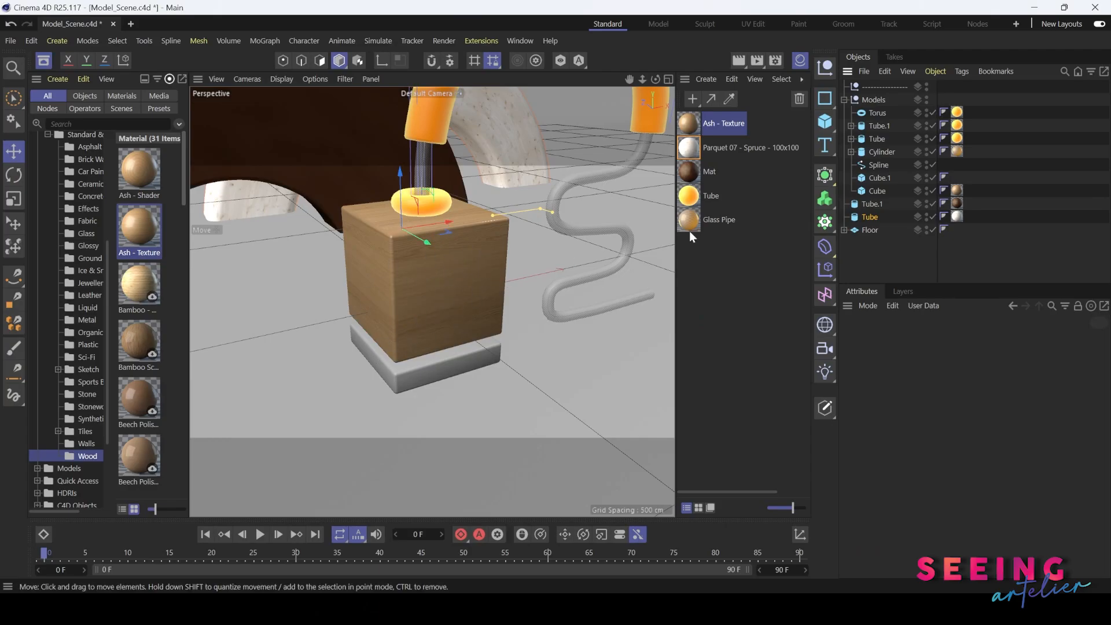
left_click(956, 191)
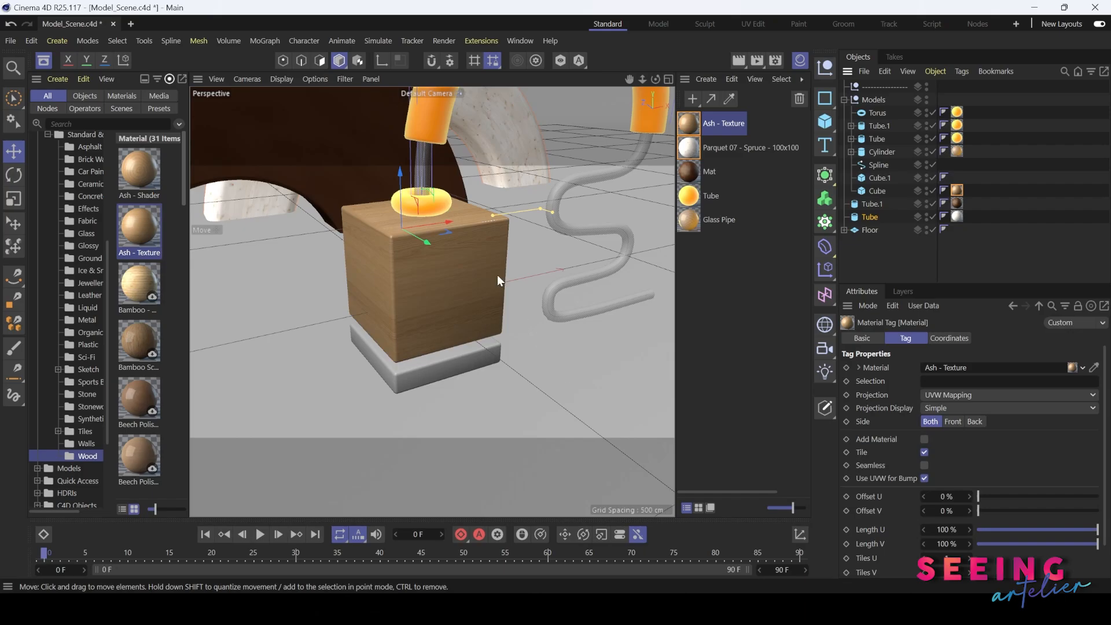
left_click(955, 396)
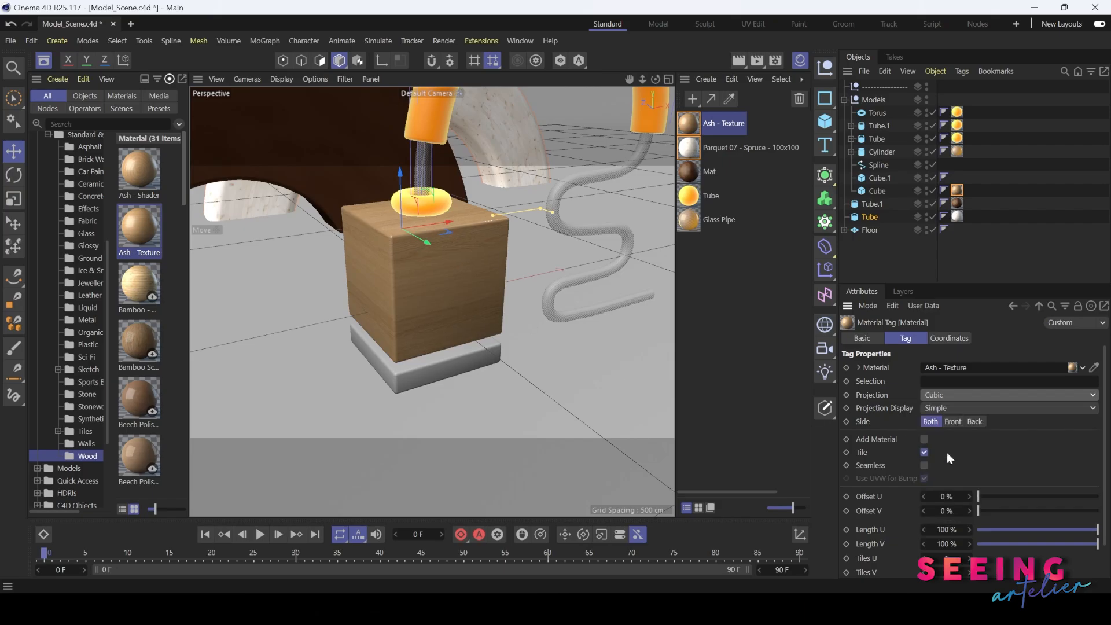
Rotate the Cube's Ash - Texture tag coordinates to R.B 90°, render the view and minimize the Picture Viewer.
left_click(954, 340)
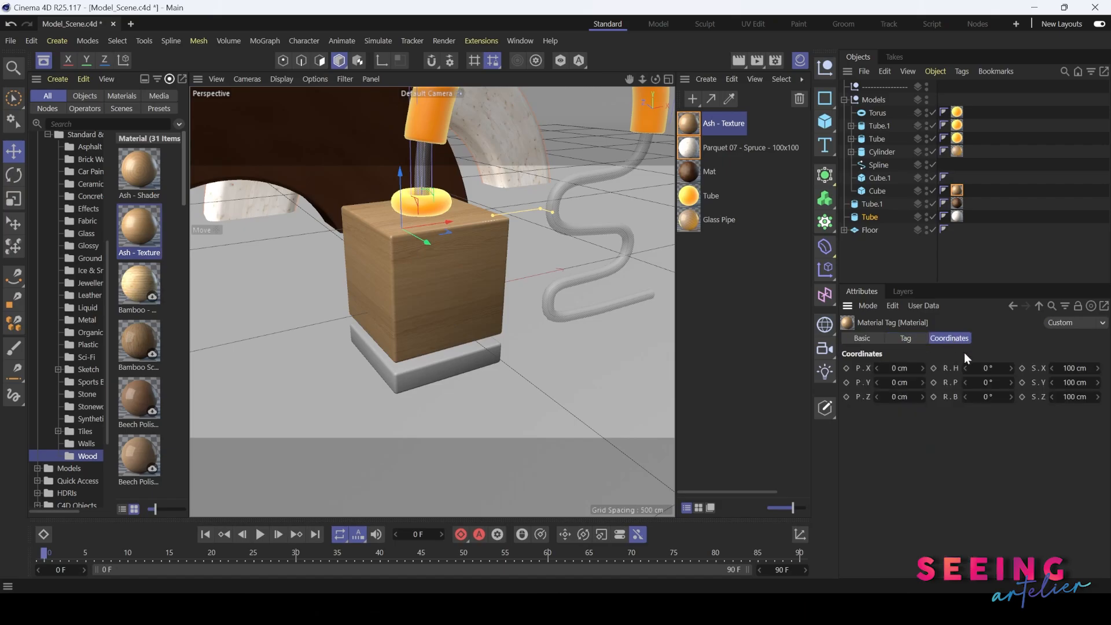
left_click_drag(984, 396, 1001, 396)
double_click(988, 398)
type("90")
key("Return")
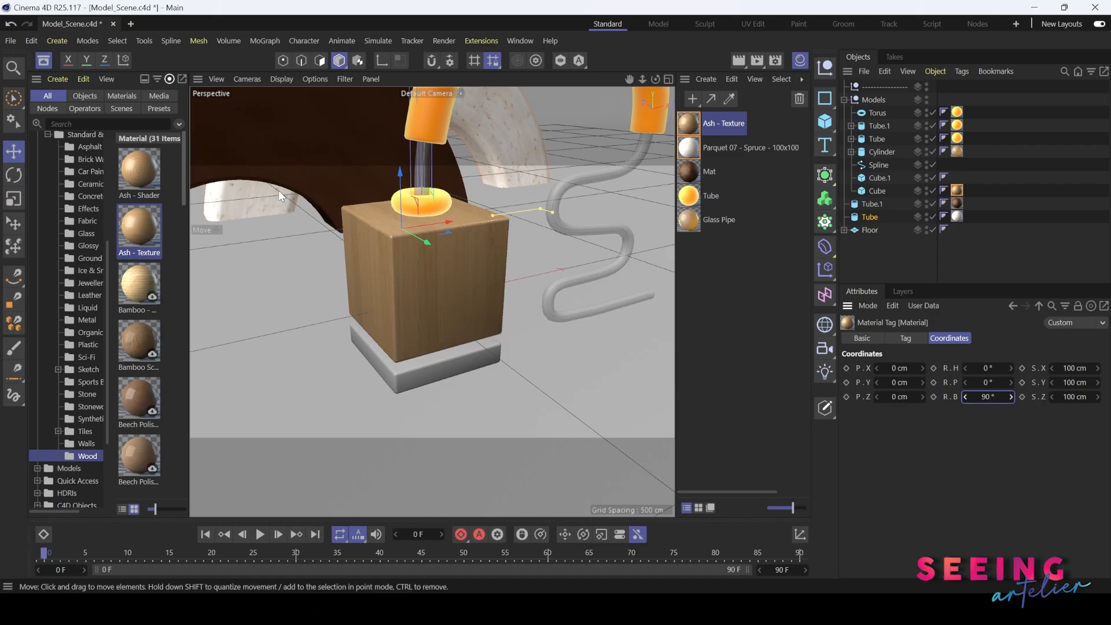
left_click(756, 61)
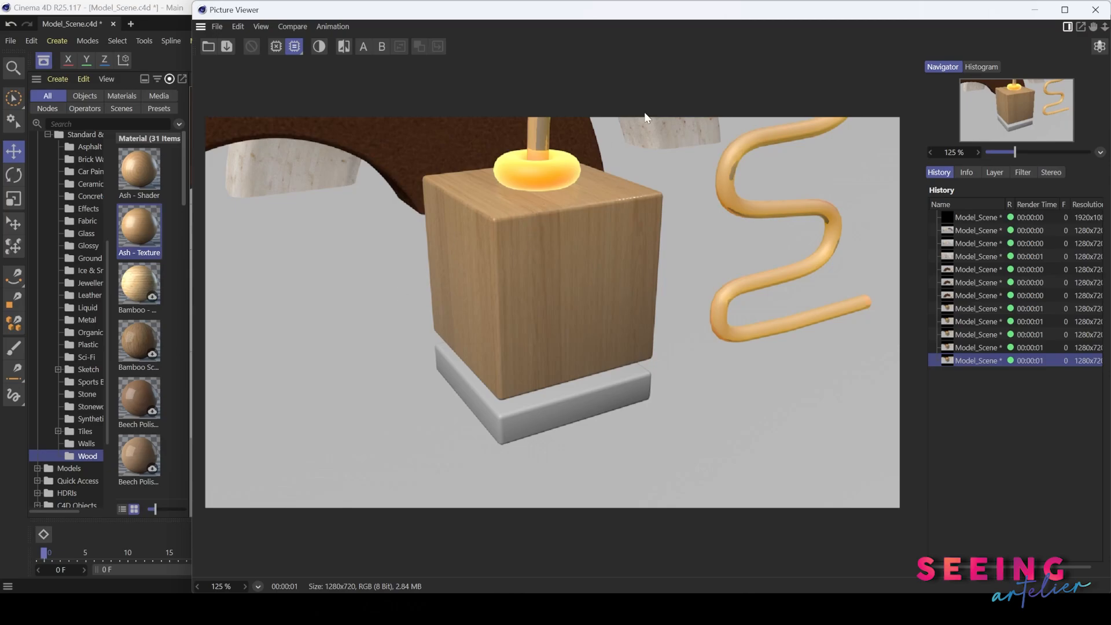
left_click(1038, 10)
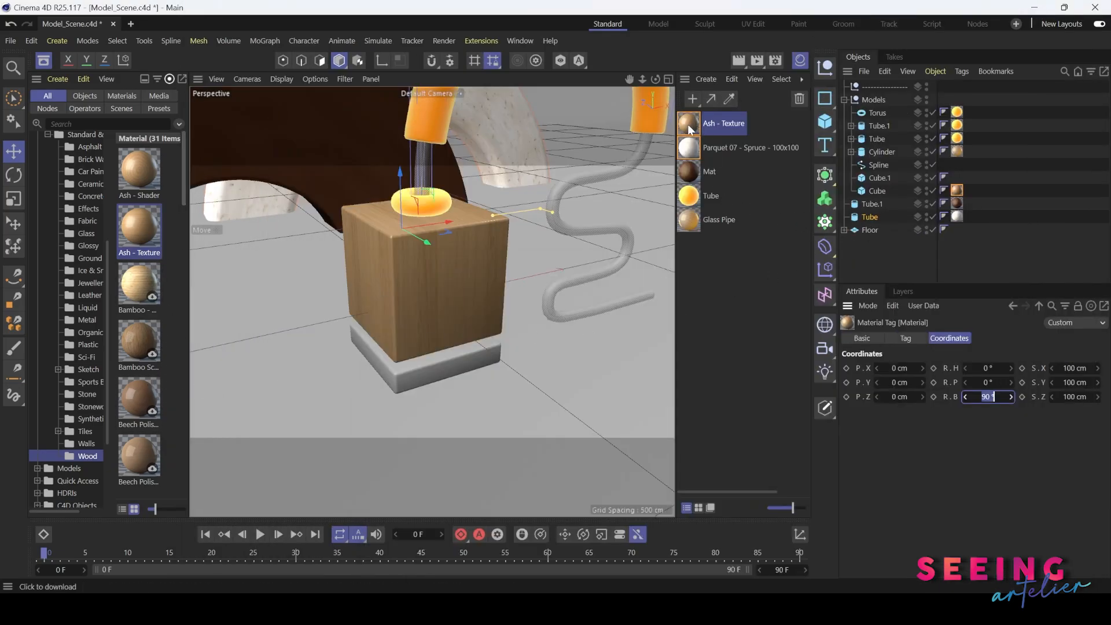
Apply the existing Ash - Texture material to the Cube.1 base plate.
left_click_drag(686, 124, 881, 176)
scroll(492, 353, "down", 6)
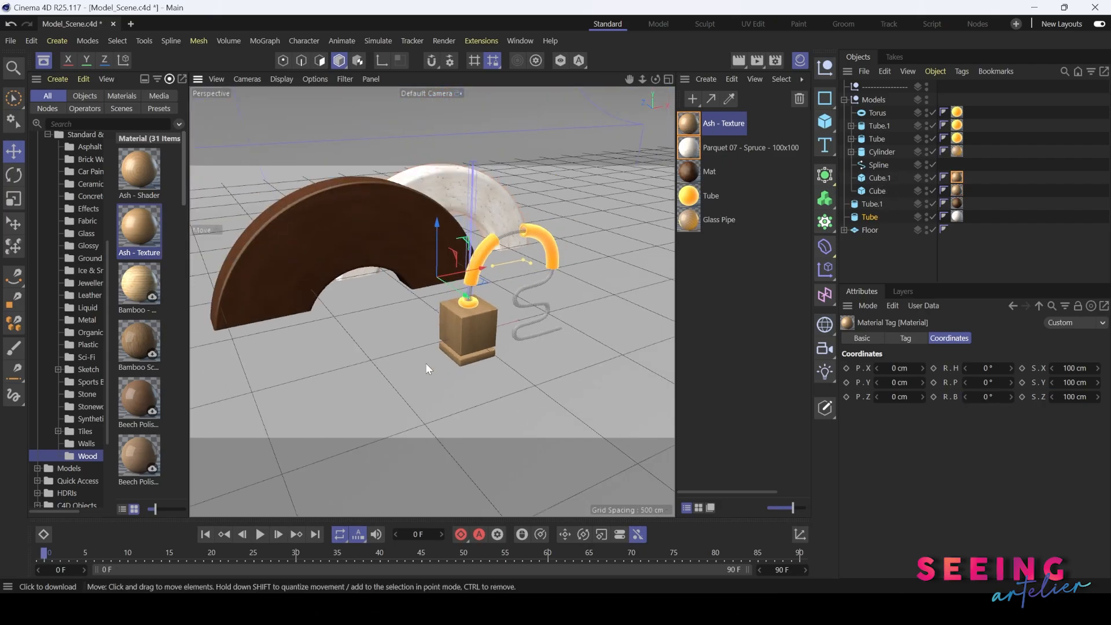
middle_click_drag(402, 333, 491, 328, "alt")
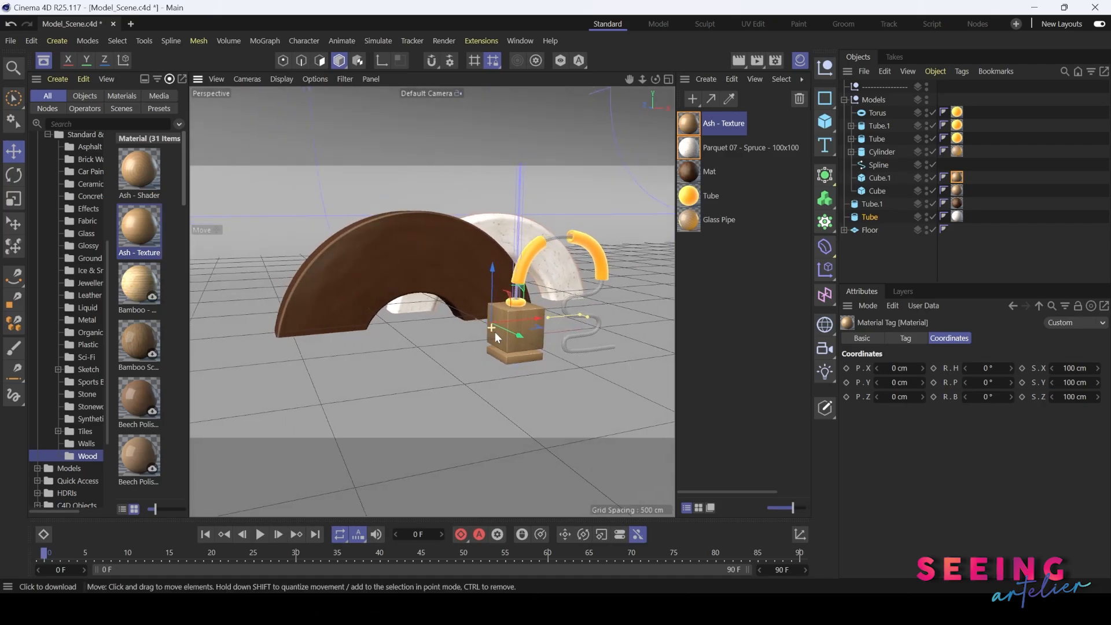
Create a new default material and apply it to the Floor object.
left_click(706, 77)
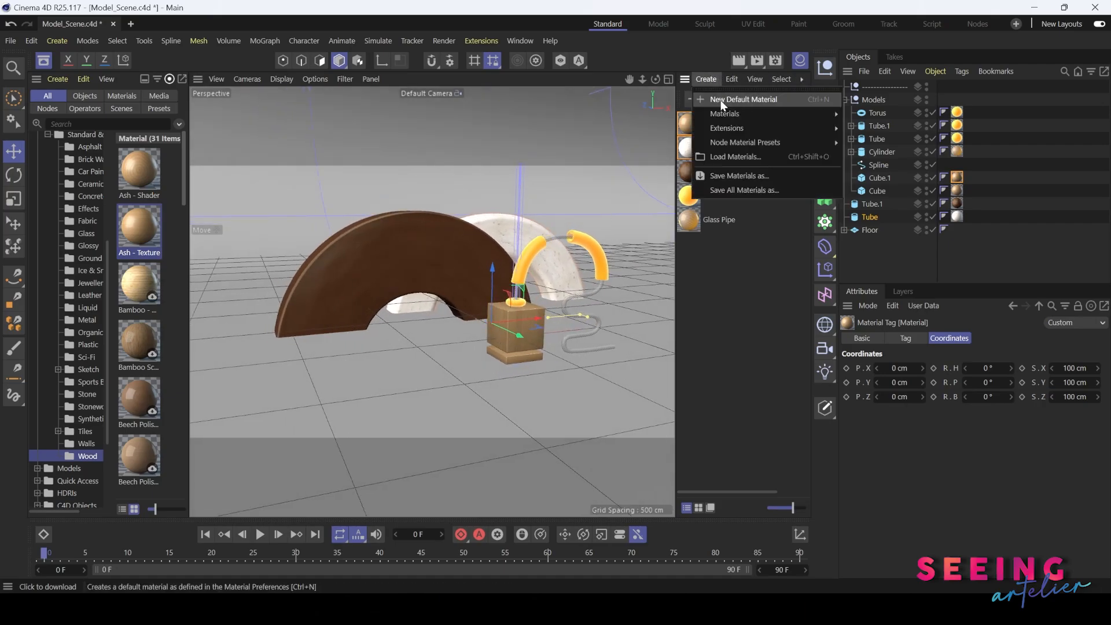
left_click(720, 100)
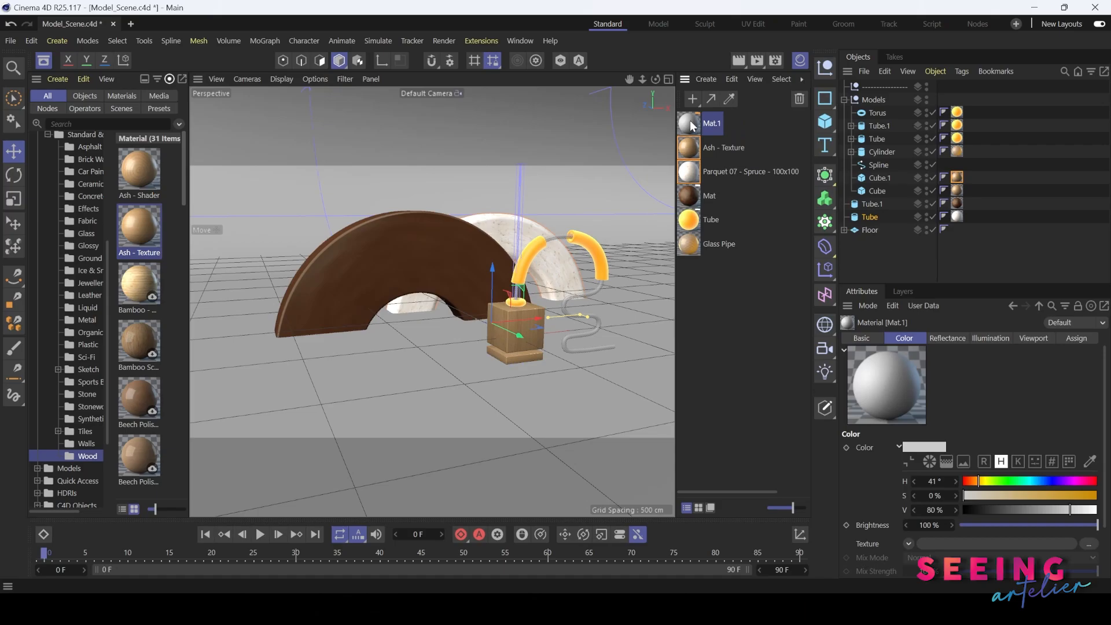
left_click_drag(692, 126, 867, 230)
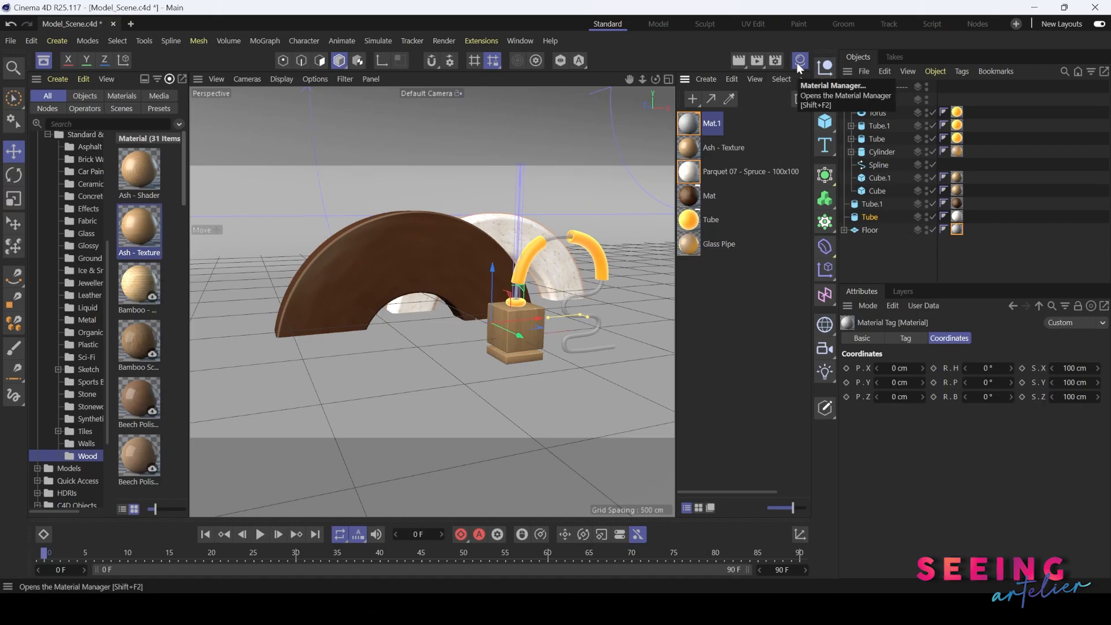
Review the available material types, the Floor material's channels in the Material Editor and the library's material categories.
left_click(704, 80)
mouse_move(738, 110)
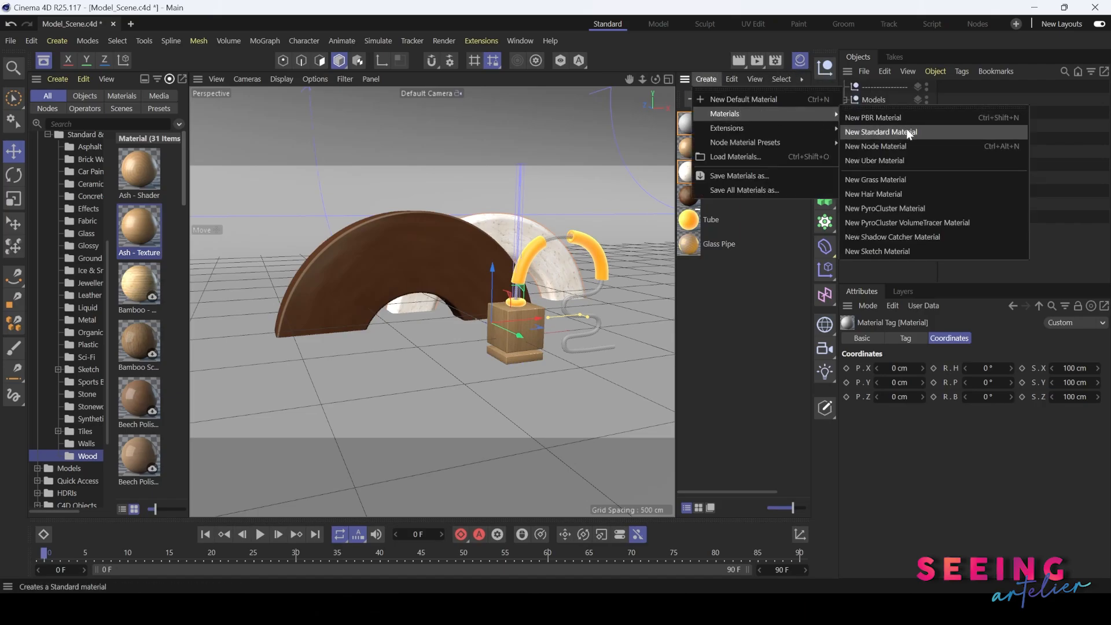
left_click(743, 100)
left_click(733, 80)
left_click(707, 277)
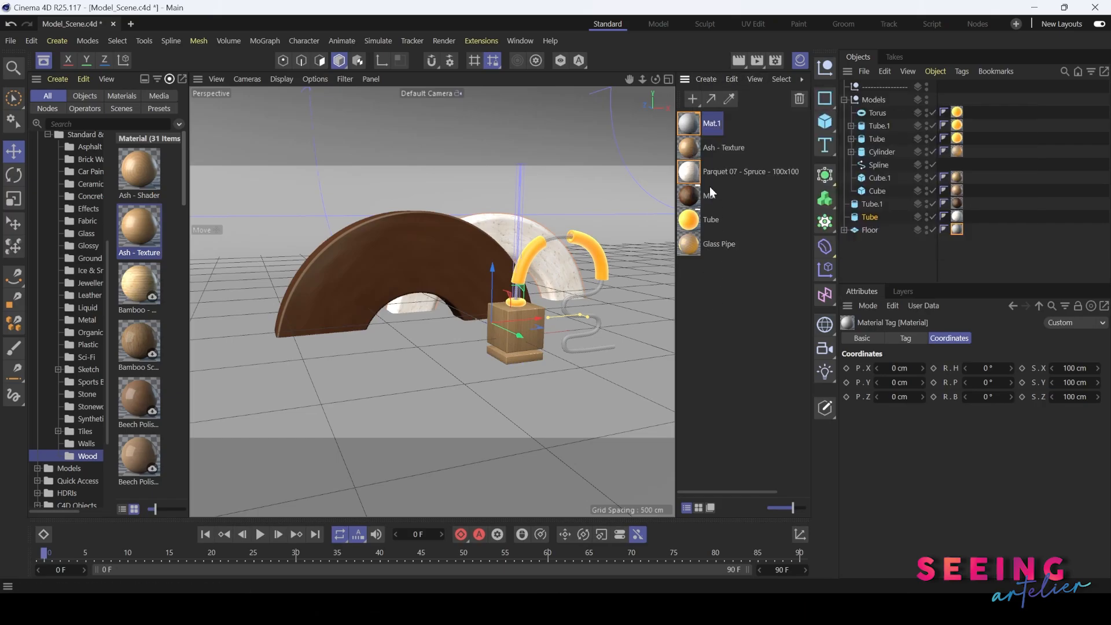
double_click(689, 124)
left_click_drag(854, 108, 792, 58)
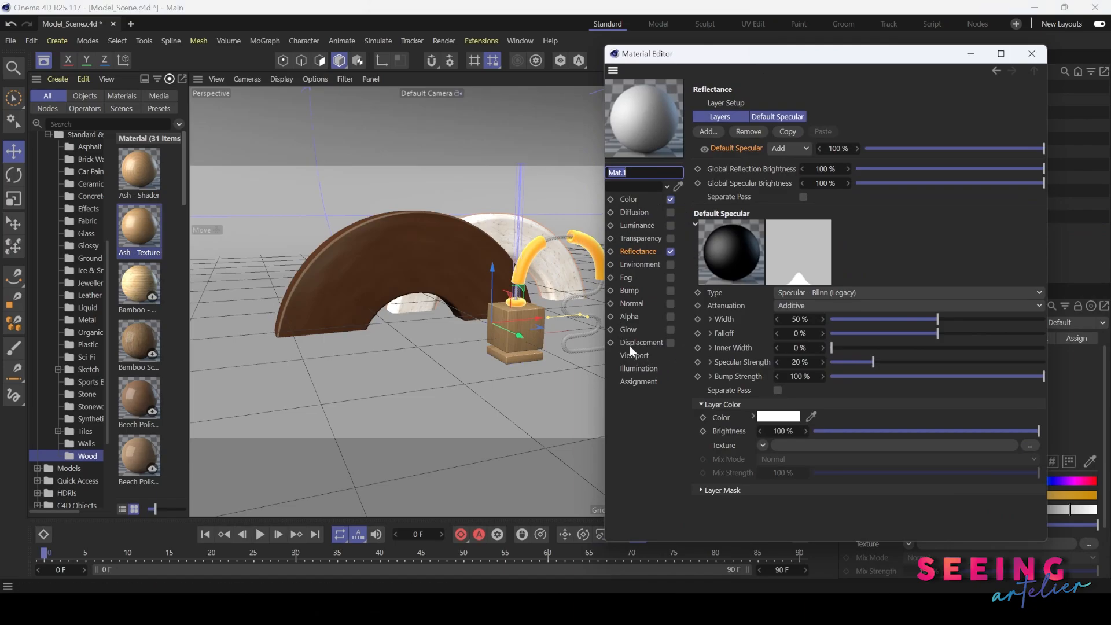
left_click(1035, 57)
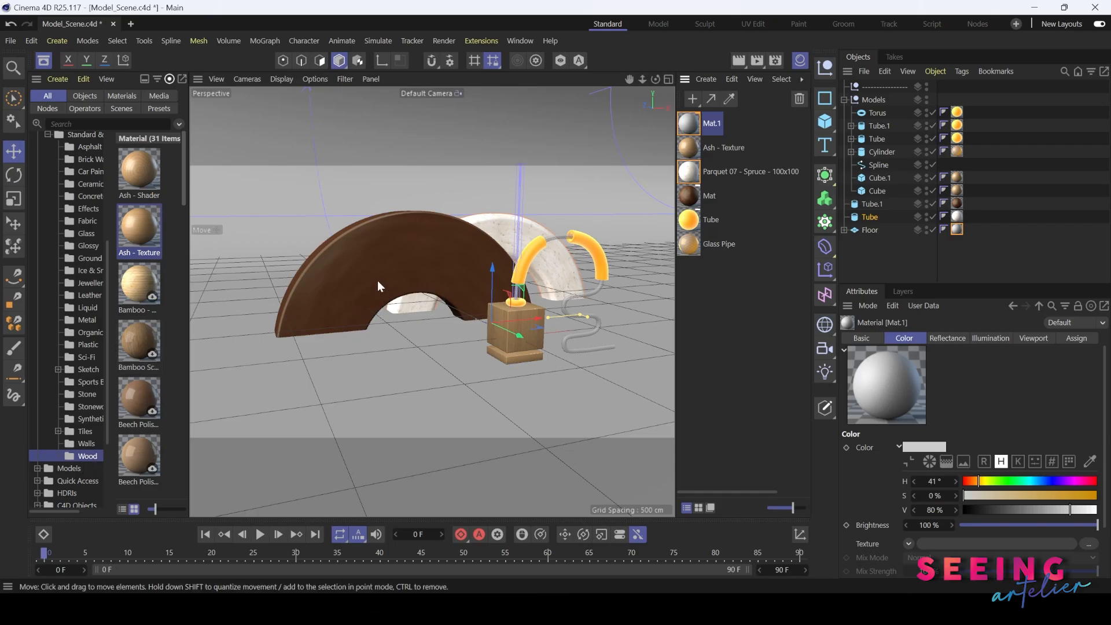
scroll(78, 272, "up", 5)
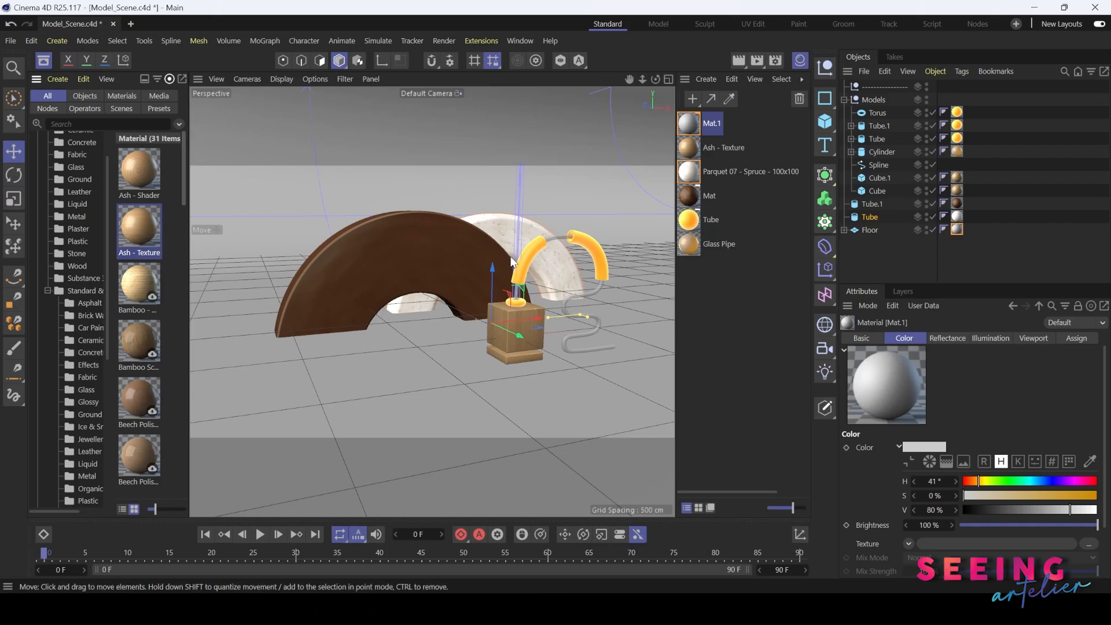
Review the tag properties, coordinates and projection options of the Tube's Parquet 07 - Spruce material tag.
left_click(957, 217)
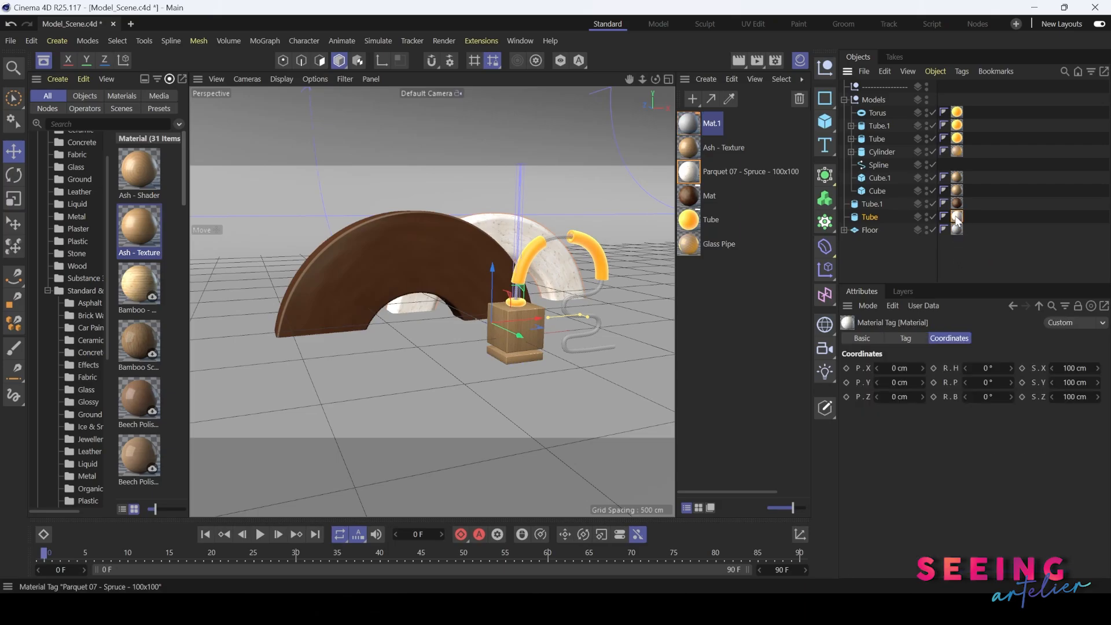
left_click(907, 341)
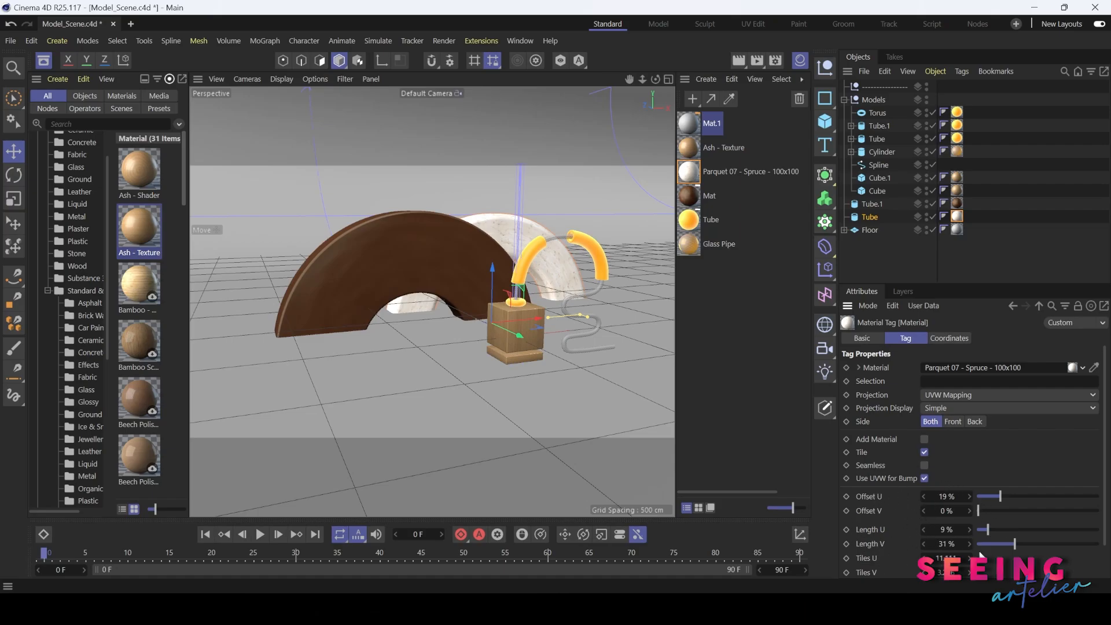
left_click(950, 336)
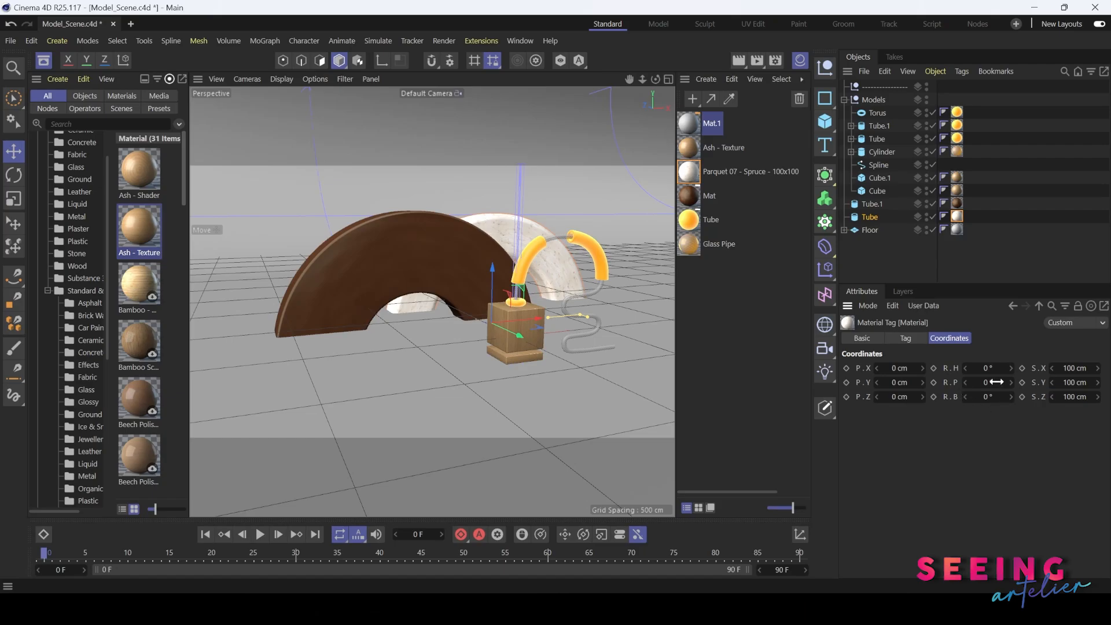
left_click(904, 338)
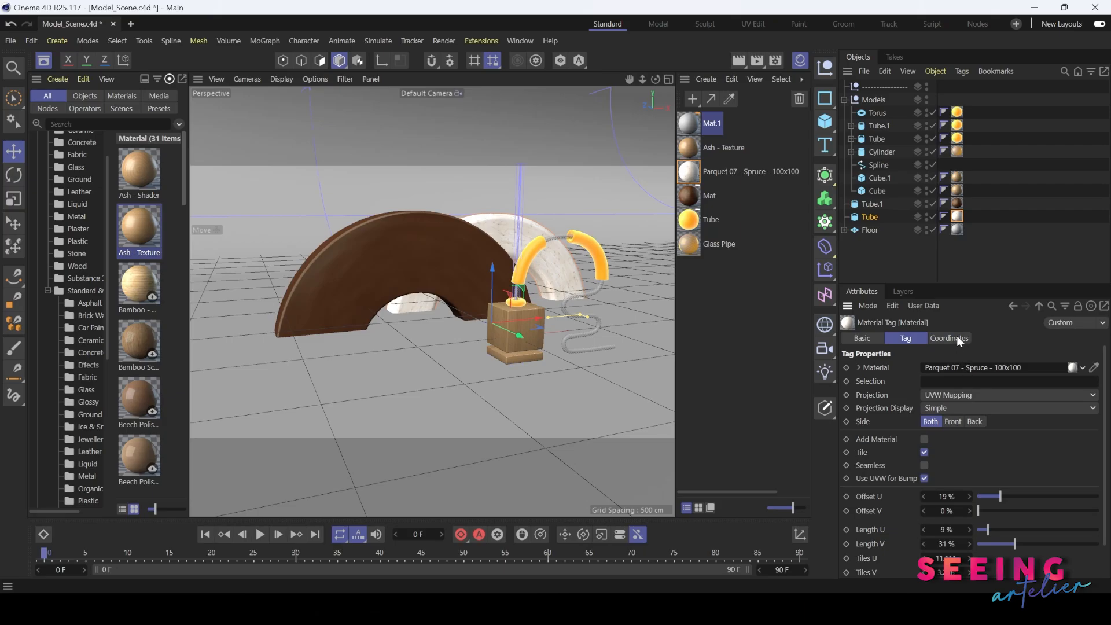
left_click(955, 395)
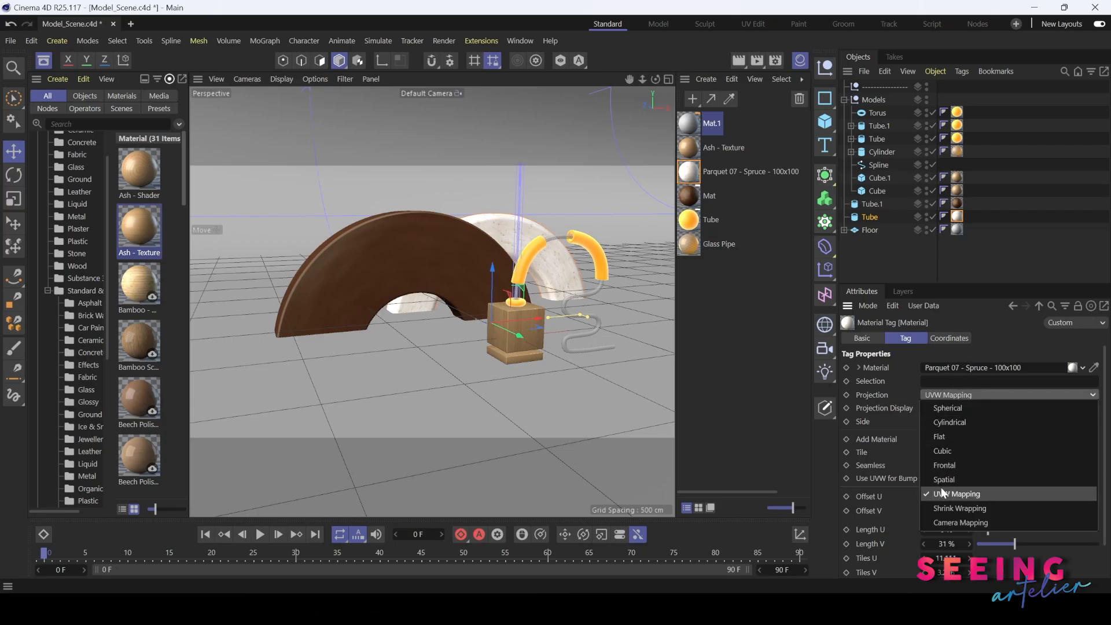
left_click(1006, 343)
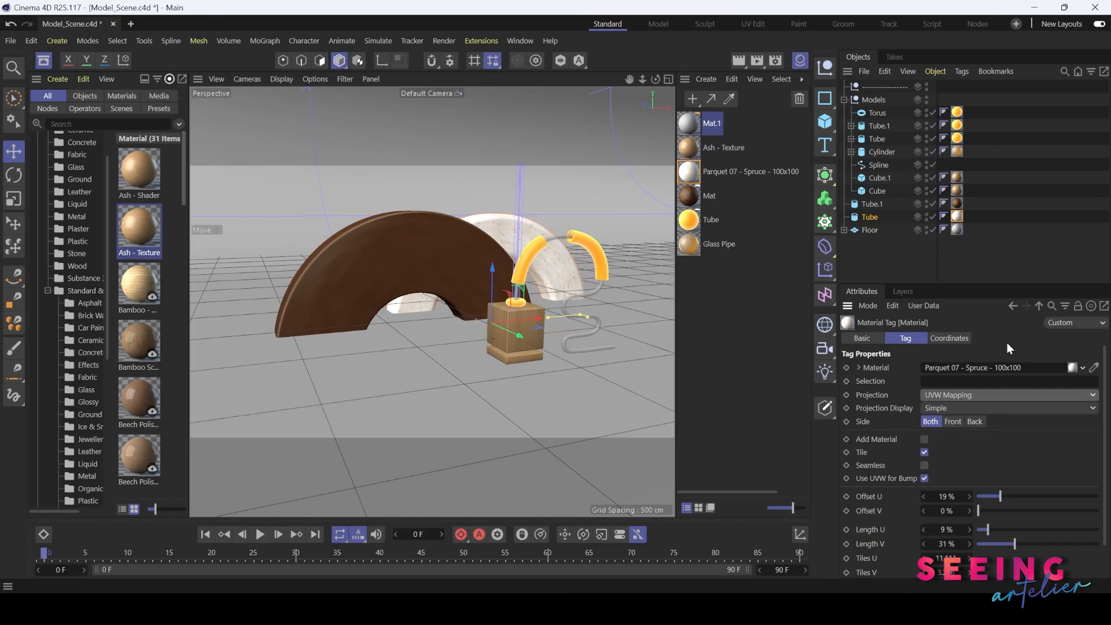